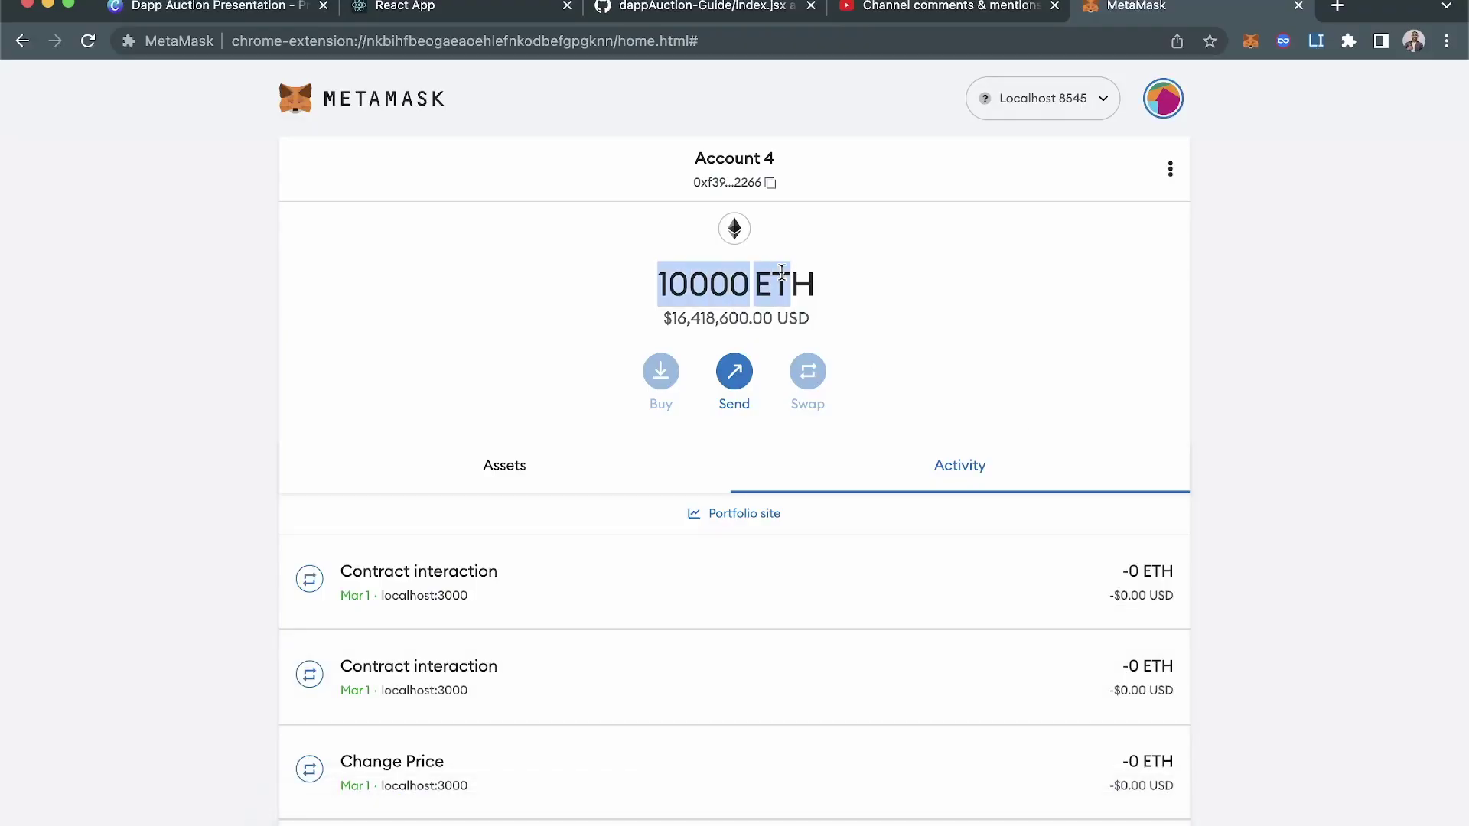
- Open My accounts and scroll through the imported accounts holding 10000 ETH on Localhost 8545
{"action": "left_click", "coordinate": [1162, 104]}
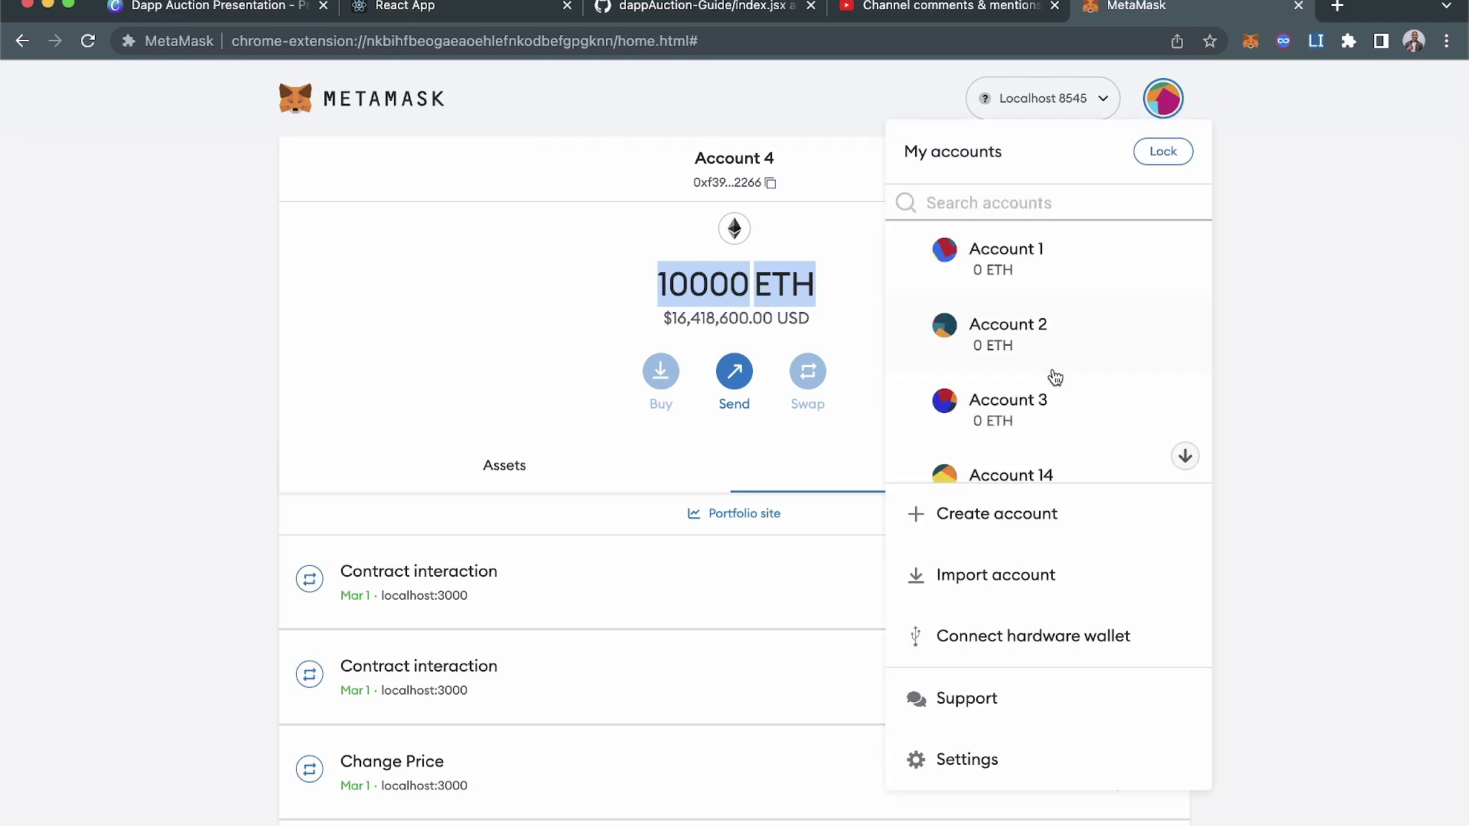
{"action": "scroll", "coordinate": [1056, 377], "scroll_direction": "down", "scroll_amount": 5}
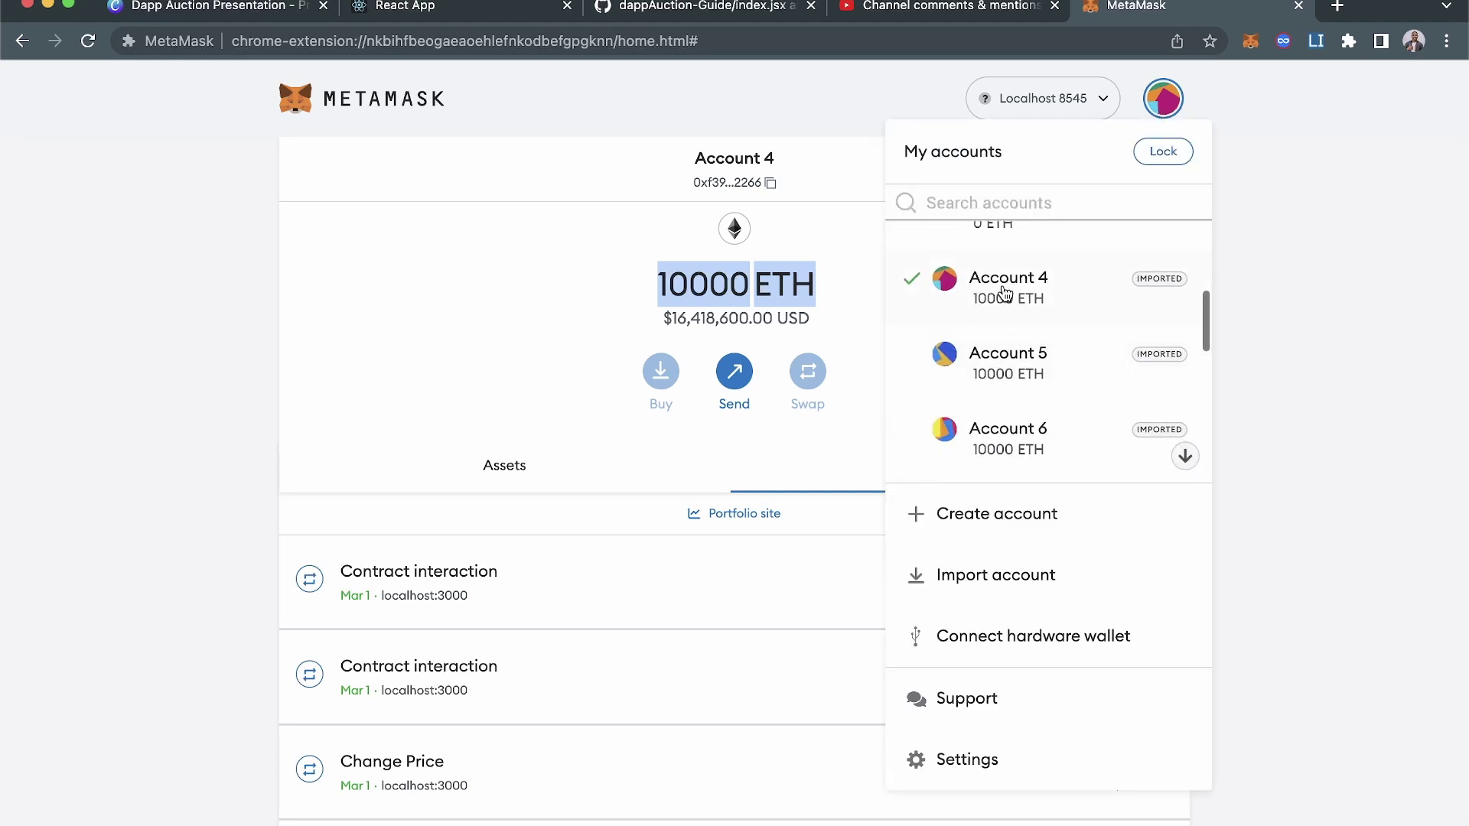
{"action": "scroll", "coordinate": [1002, 336], "scroll_direction": "down", "scroll_amount": 4}
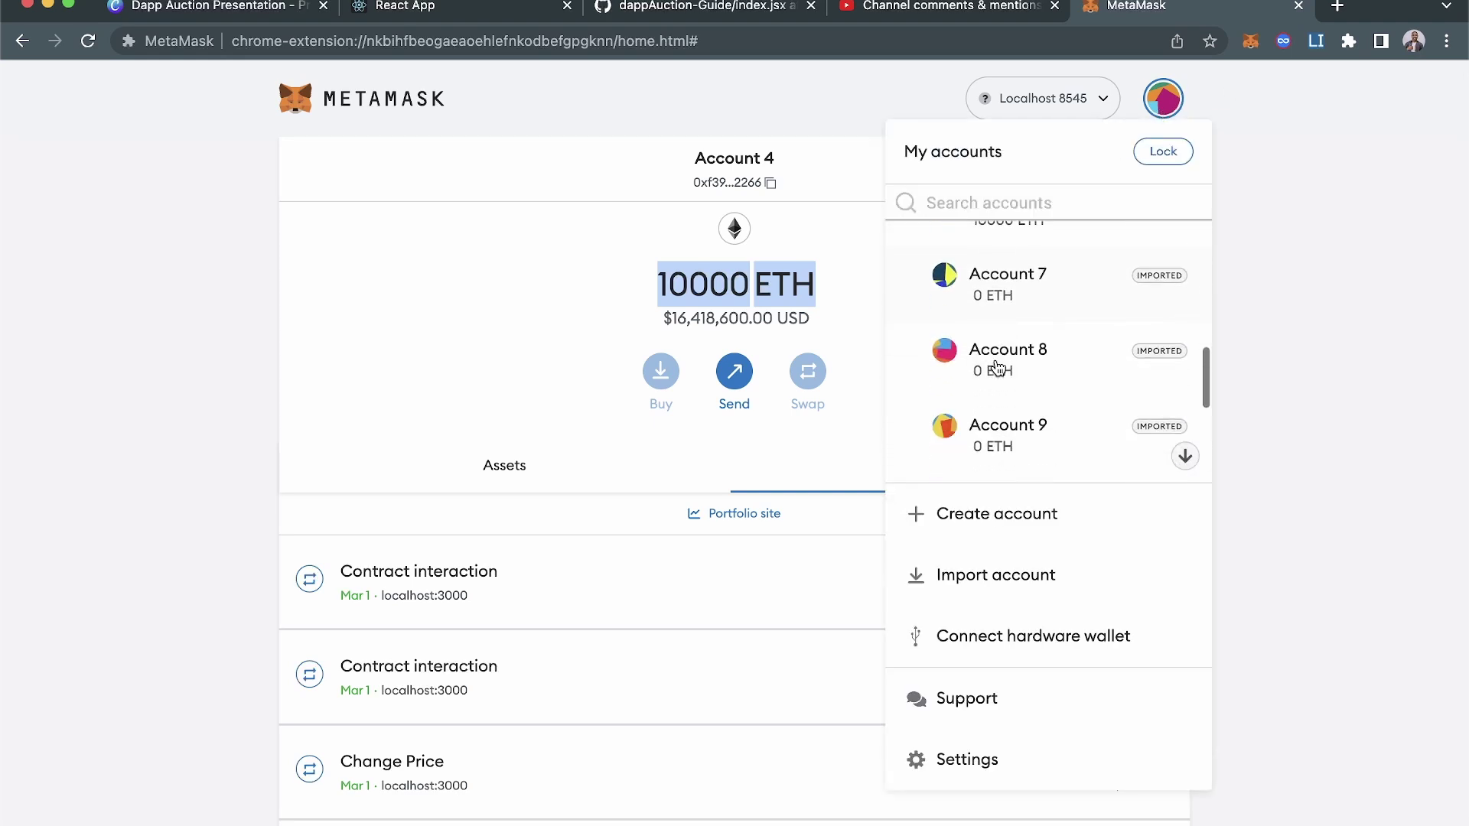
{"action": "scroll", "coordinate": [998, 367], "scroll_direction": "down", "scroll_amount": 5}
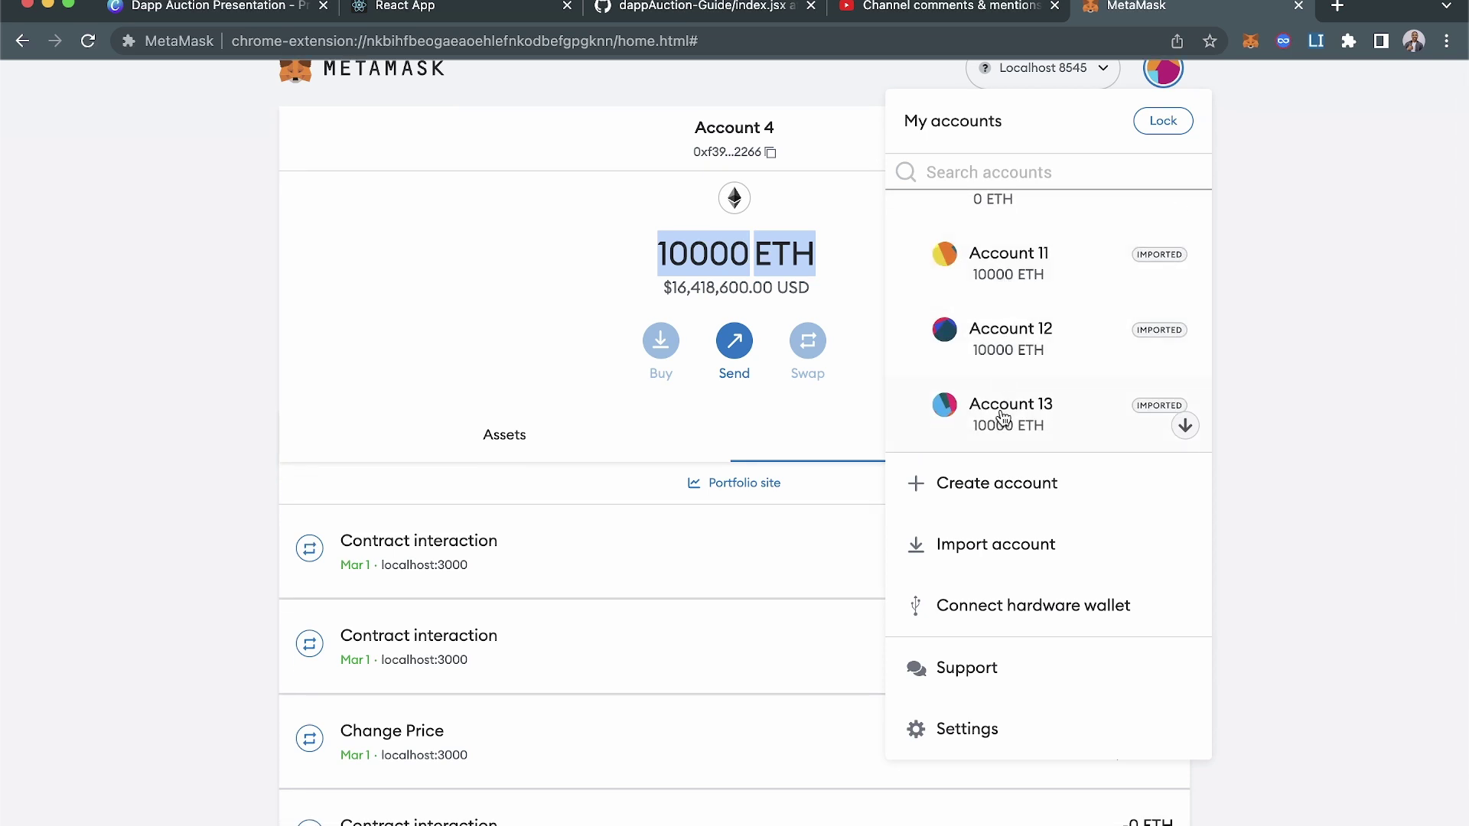
{"action": "scroll", "coordinate": [1004, 424], "scroll_direction": "up", "scroll_amount": 8}
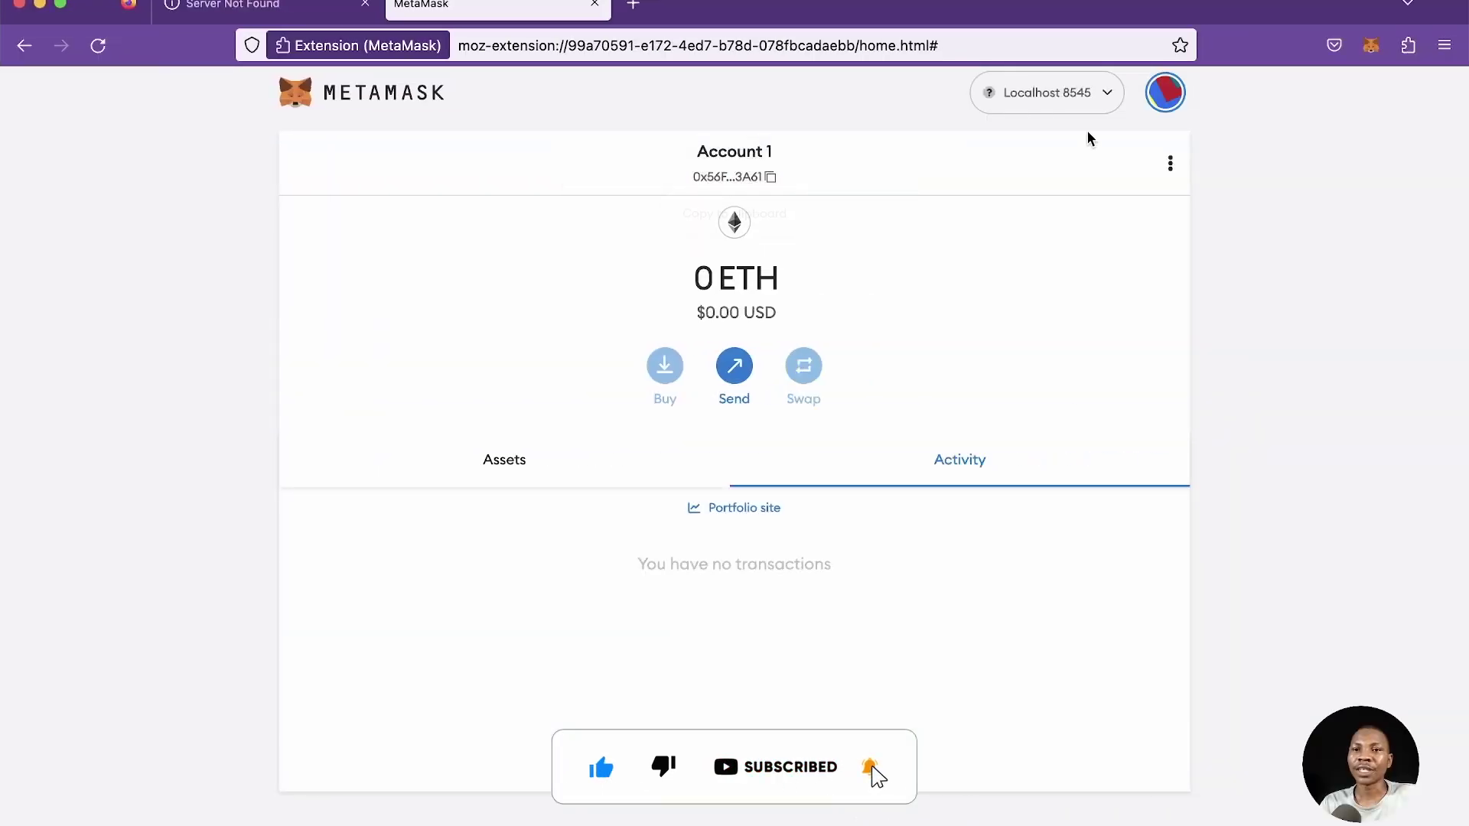
- Create a new account named Account 2
{"action": "left_click", "coordinate": [1165, 93]}
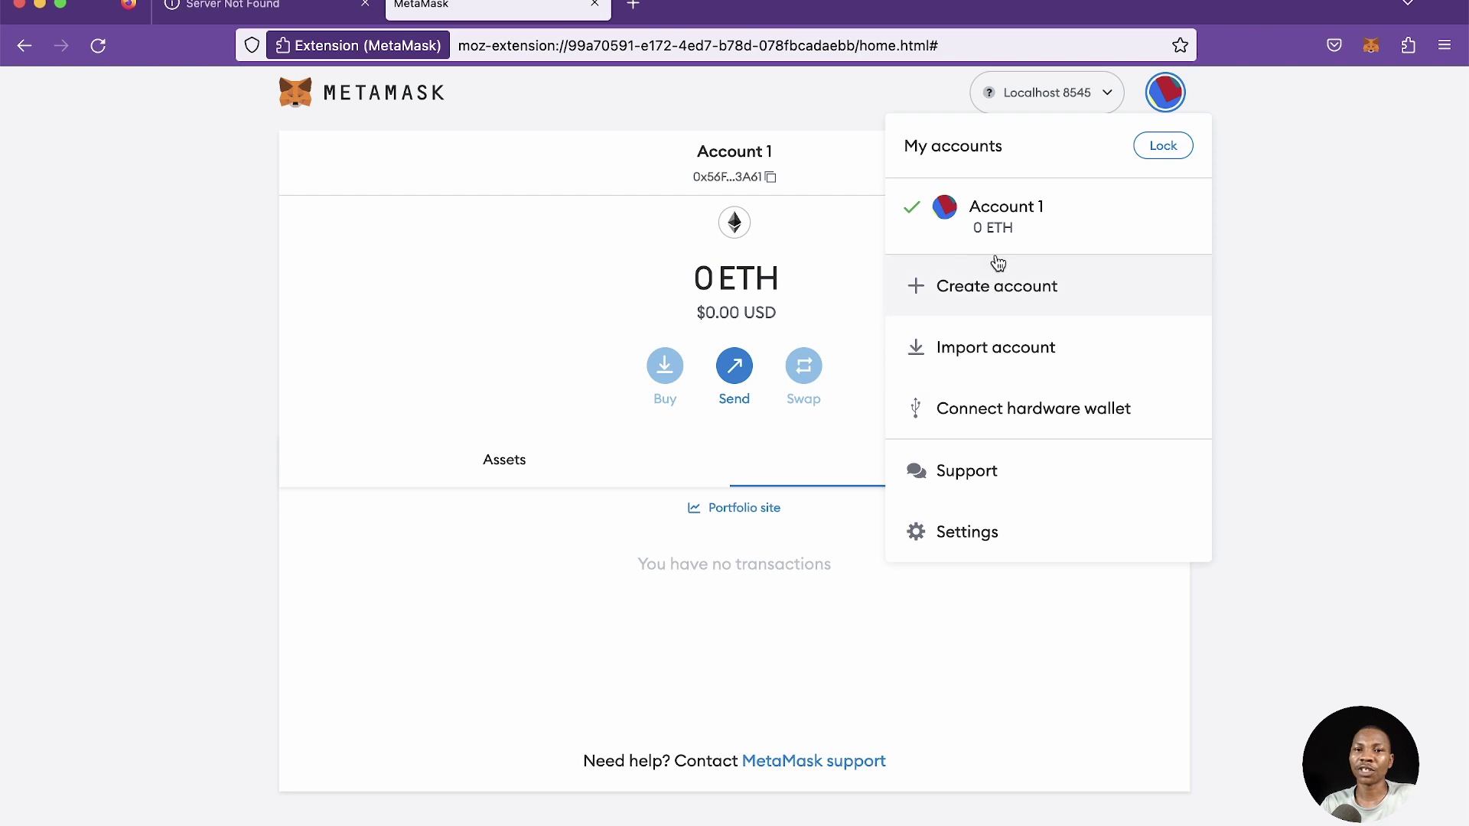
{"action": "left_click", "coordinate": [1000, 299]}
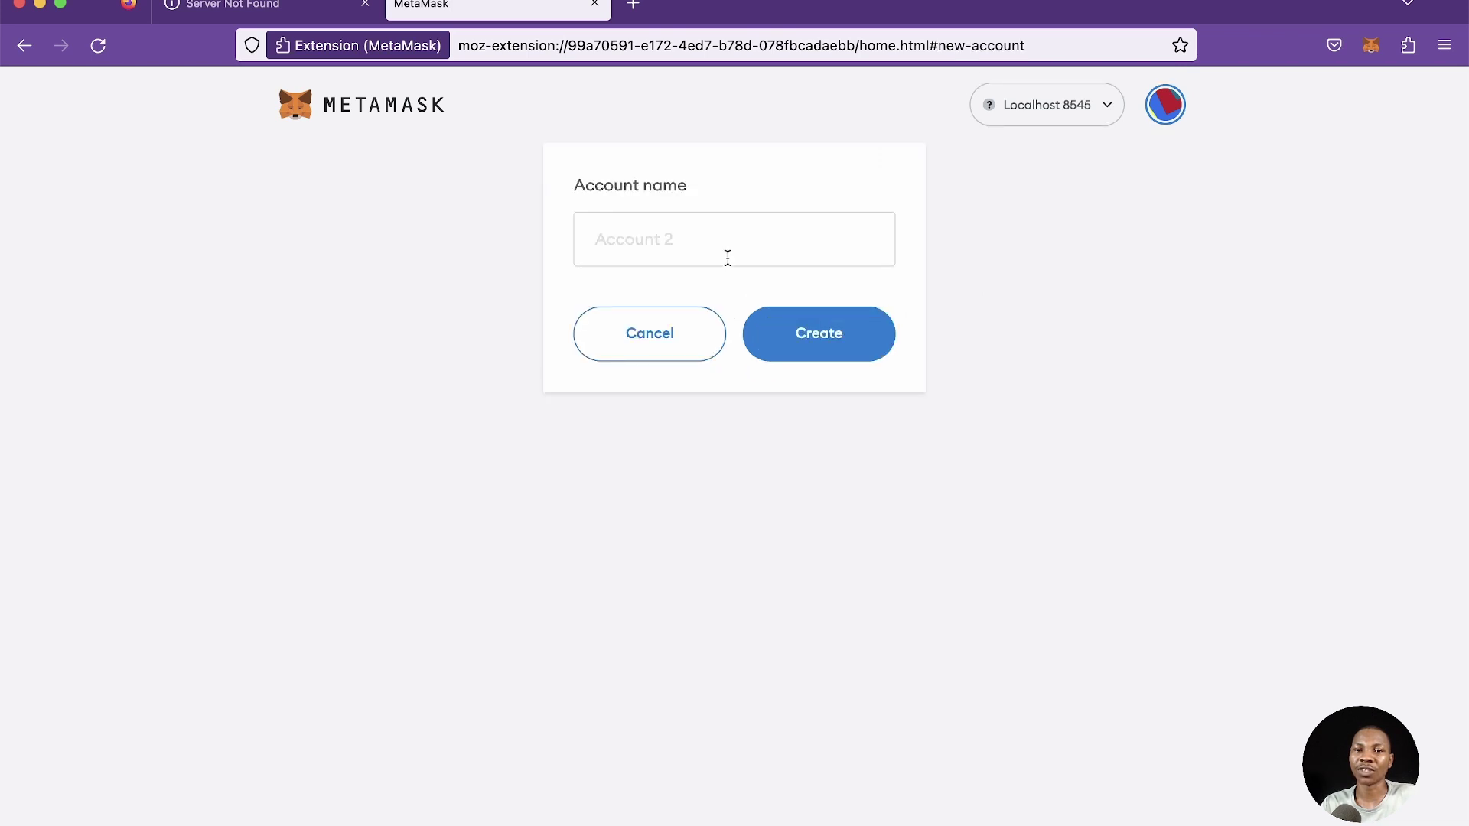
{"action": "left_click", "coordinate": [833, 334]}
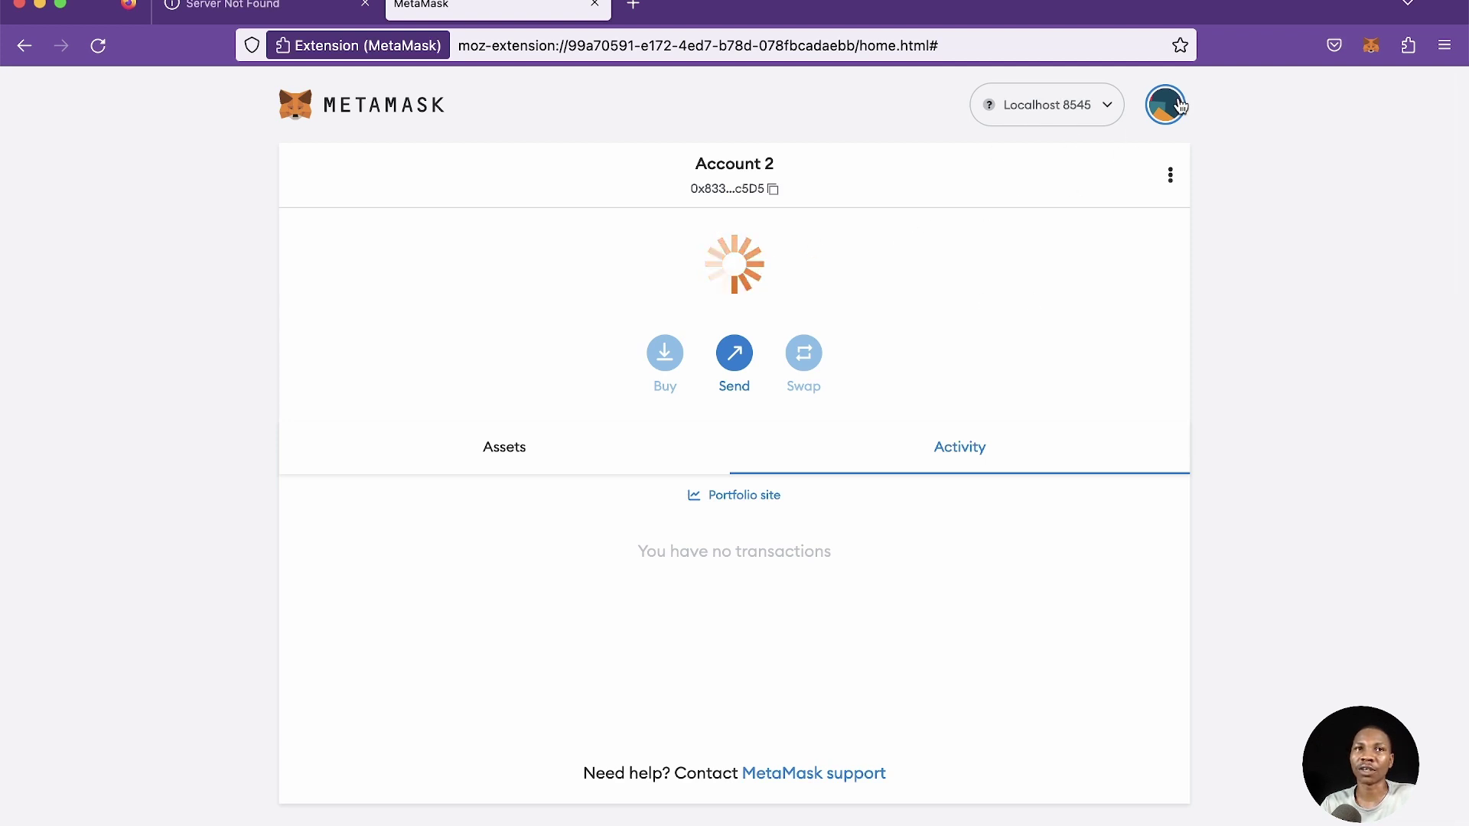
- Switch between Account 1 and Account 2, ending on Account 1
{"action": "left_click", "coordinate": [1180, 105]}
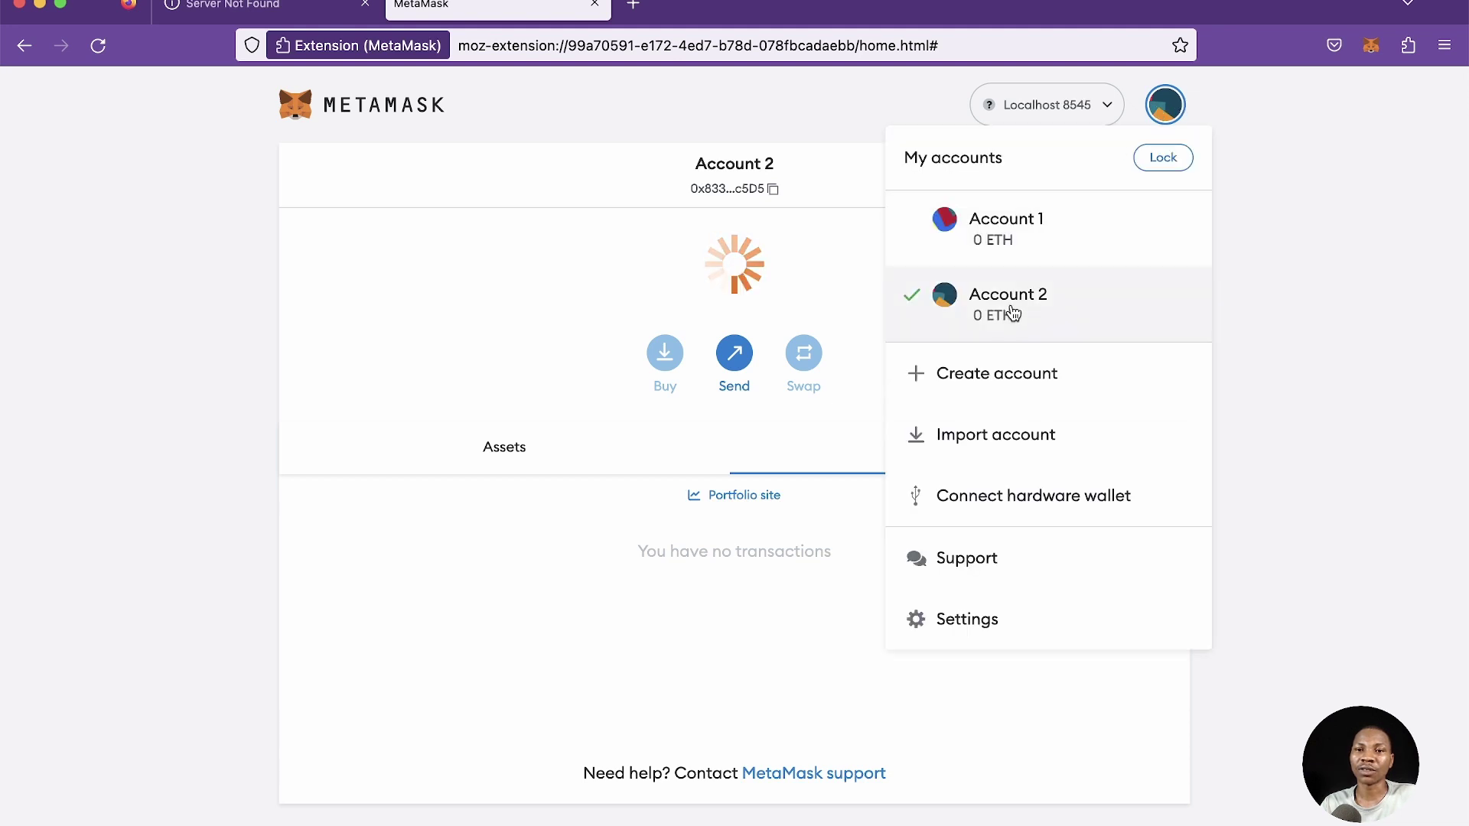
{"action": "left_click", "coordinate": [1016, 224]}
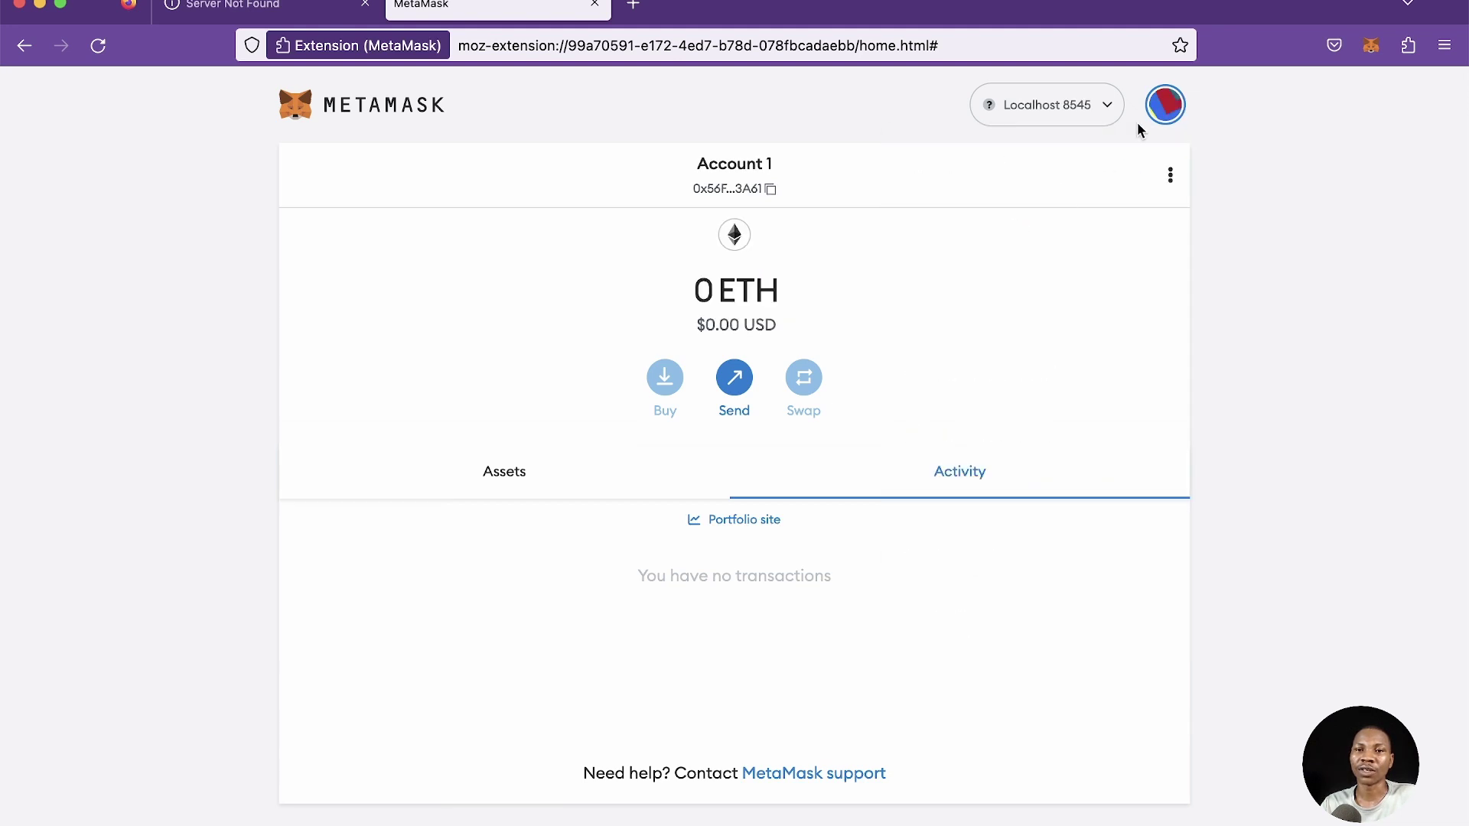
{"action": "left_click", "coordinate": [1167, 106]}
{"action": "left_click", "coordinate": [1018, 300]}
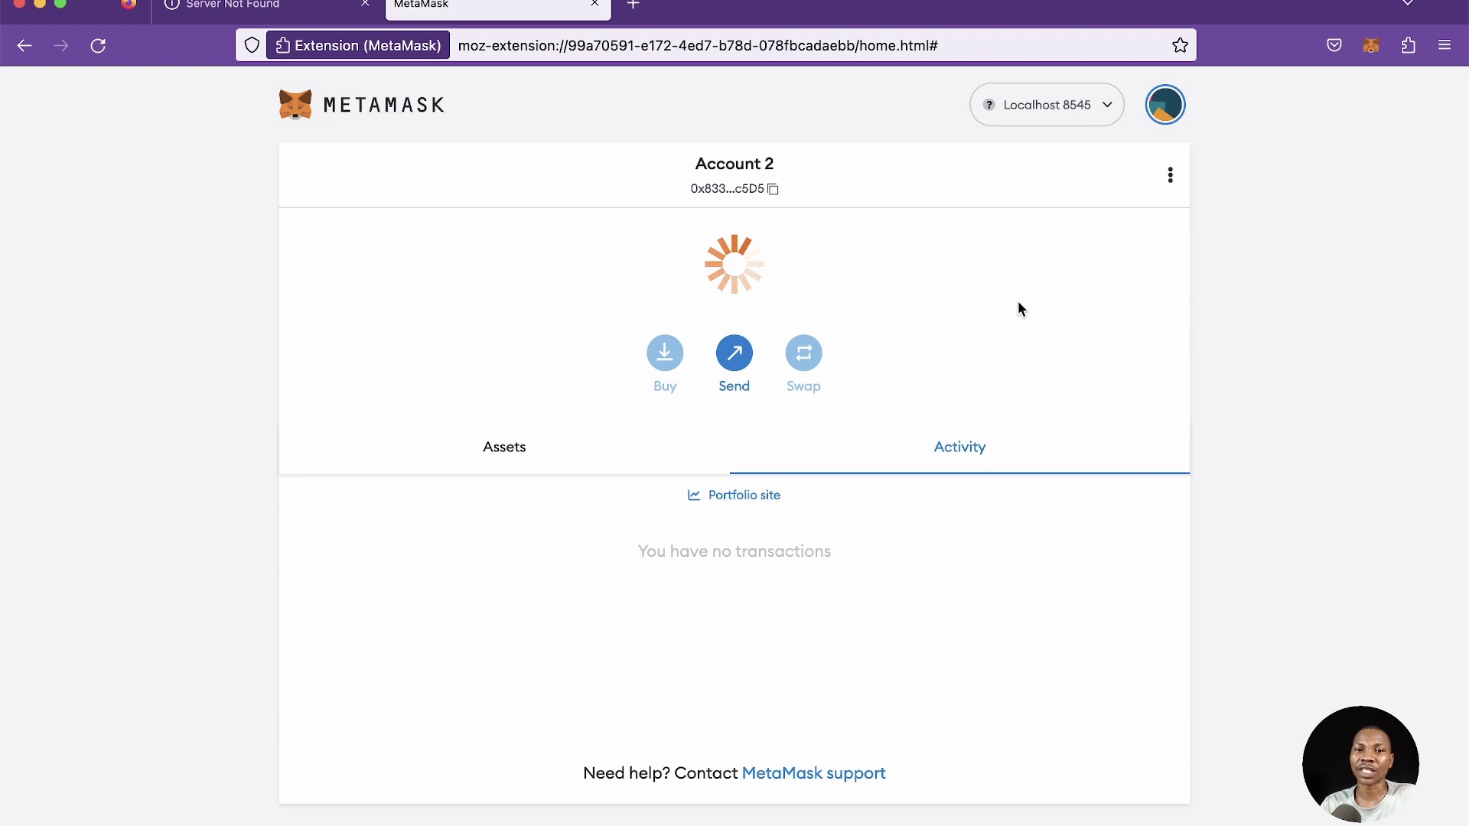
{"action": "left_click", "coordinate": [1153, 111]}
{"action": "left_click", "coordinate": [1039, 227]}
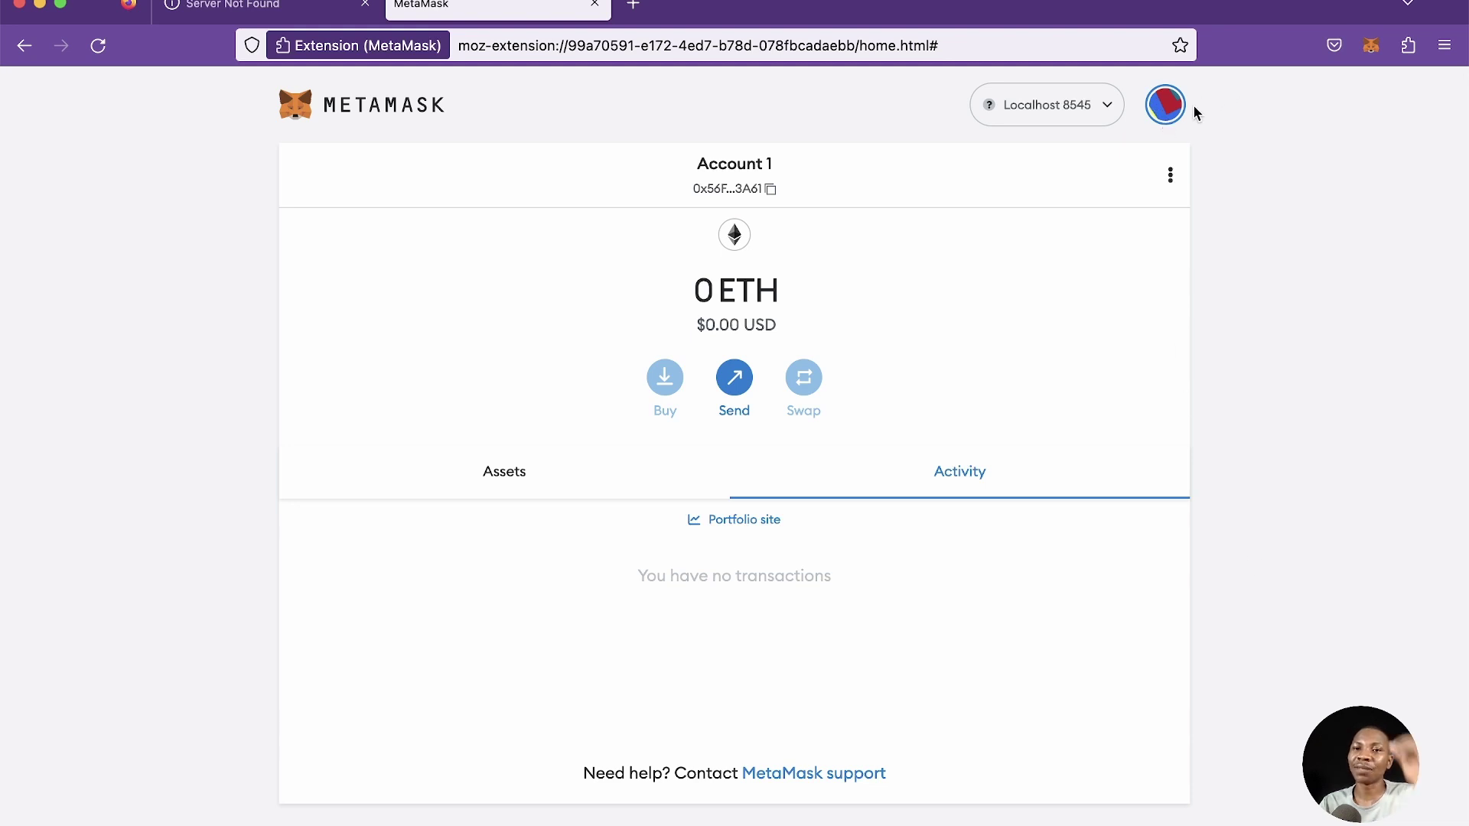
- Switch to the Sepolia test network and select Account 2
{"action": "left_click", "coordinate": [1095, 115]}
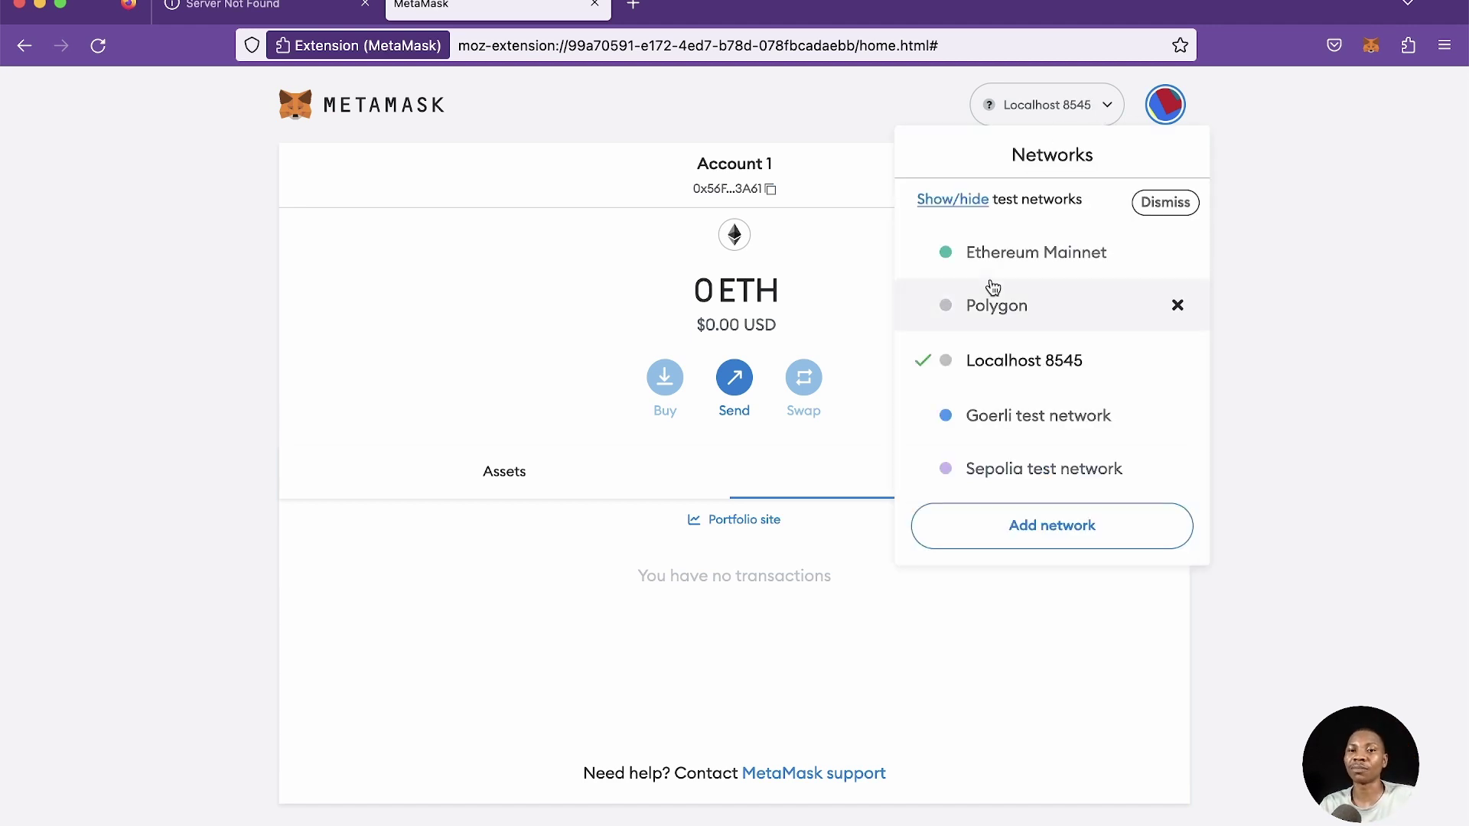
{"action": "left_click", "coordinate": [1001, 463]}
{"action": "left_click", "coordinate": [1160, 111]}
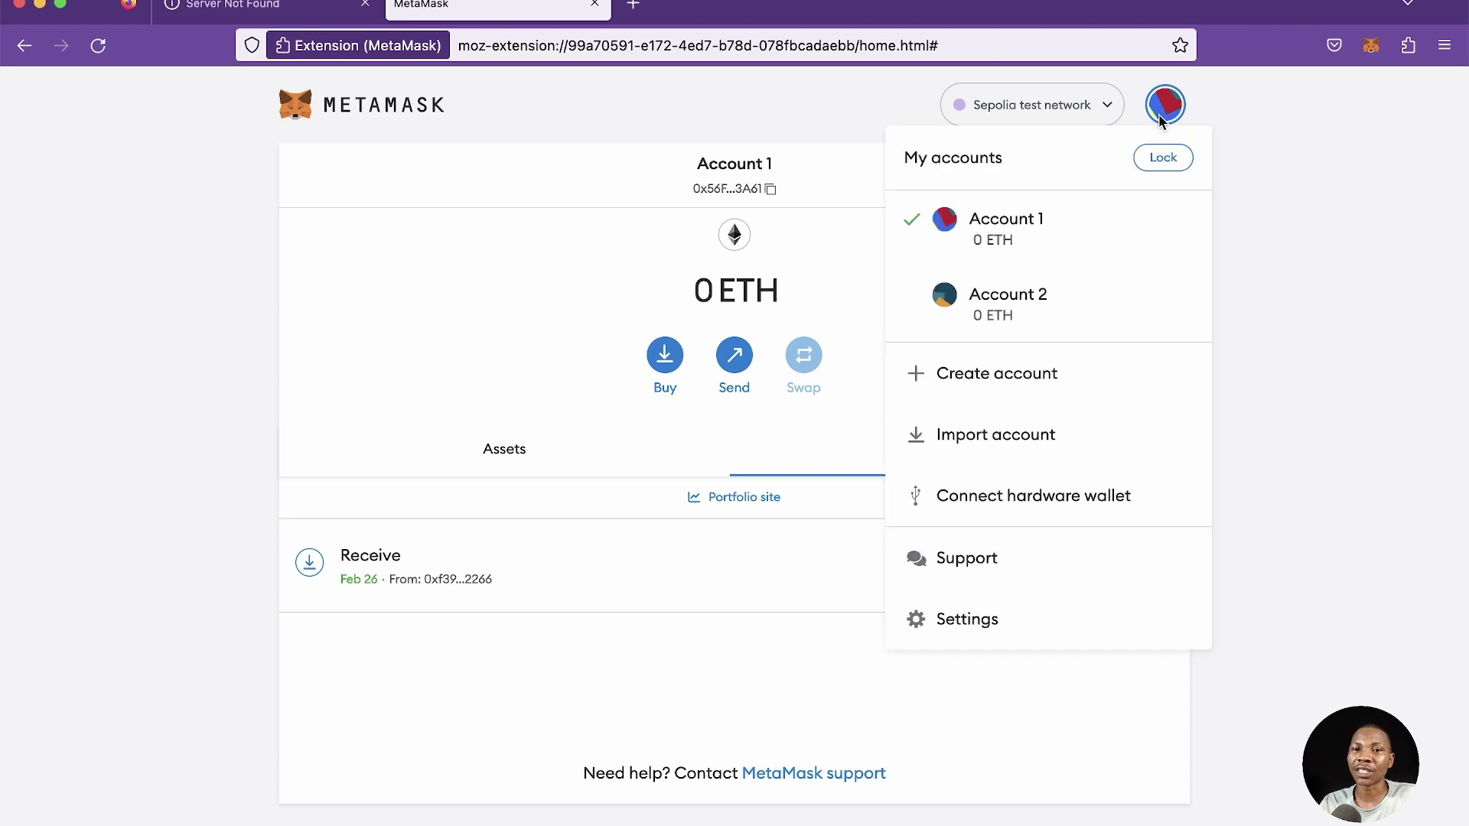
{"action": "left_click", "coordinate": [1051, 293]}
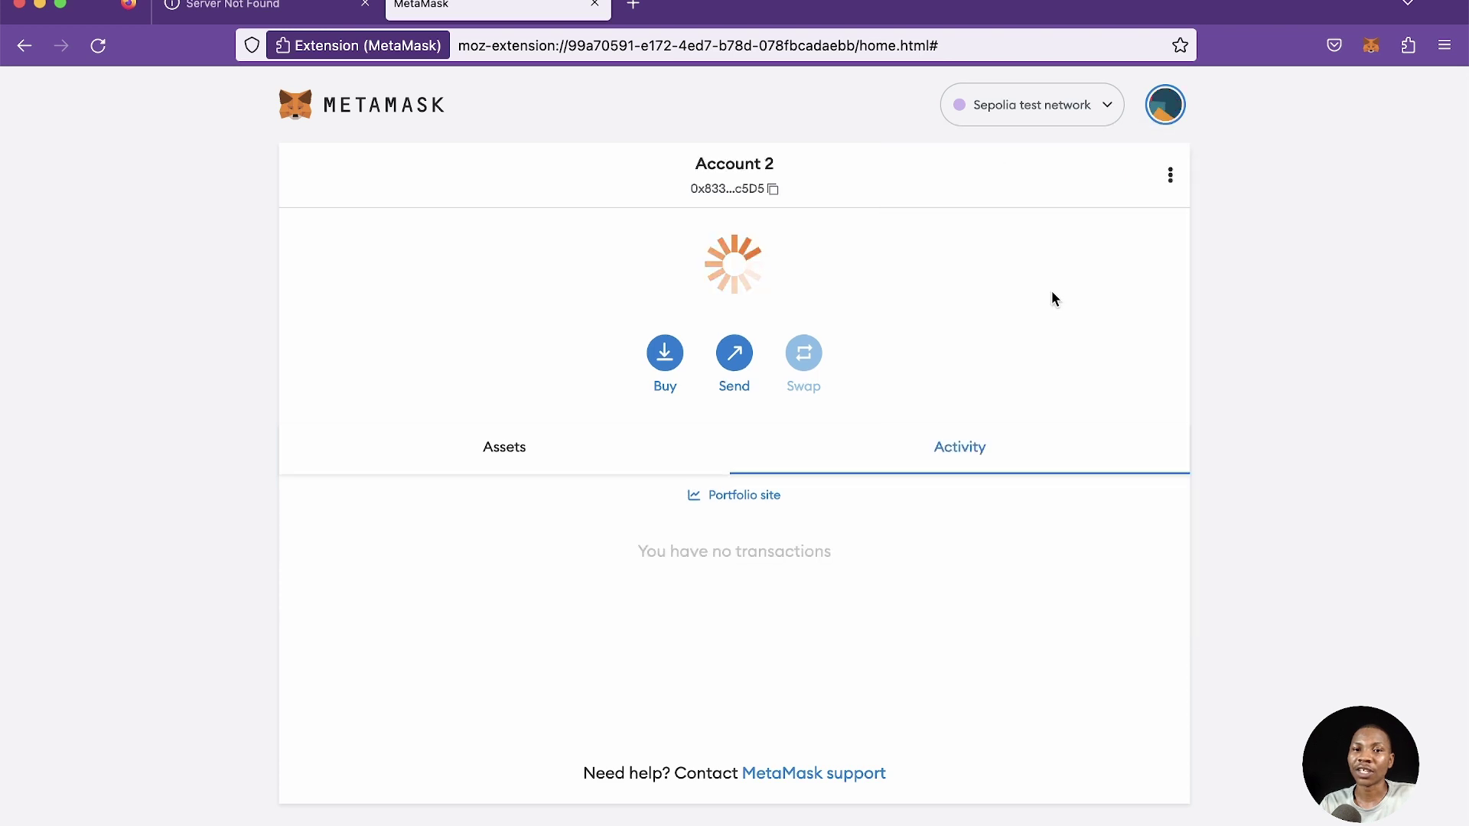
- Try the Localhost 8545 network, then dismiss the stalled connection overlay
{"action": "left_click", "coordinate": [1080, 112]}
{"action": "left_click", "coordinate": [1012, 357]}
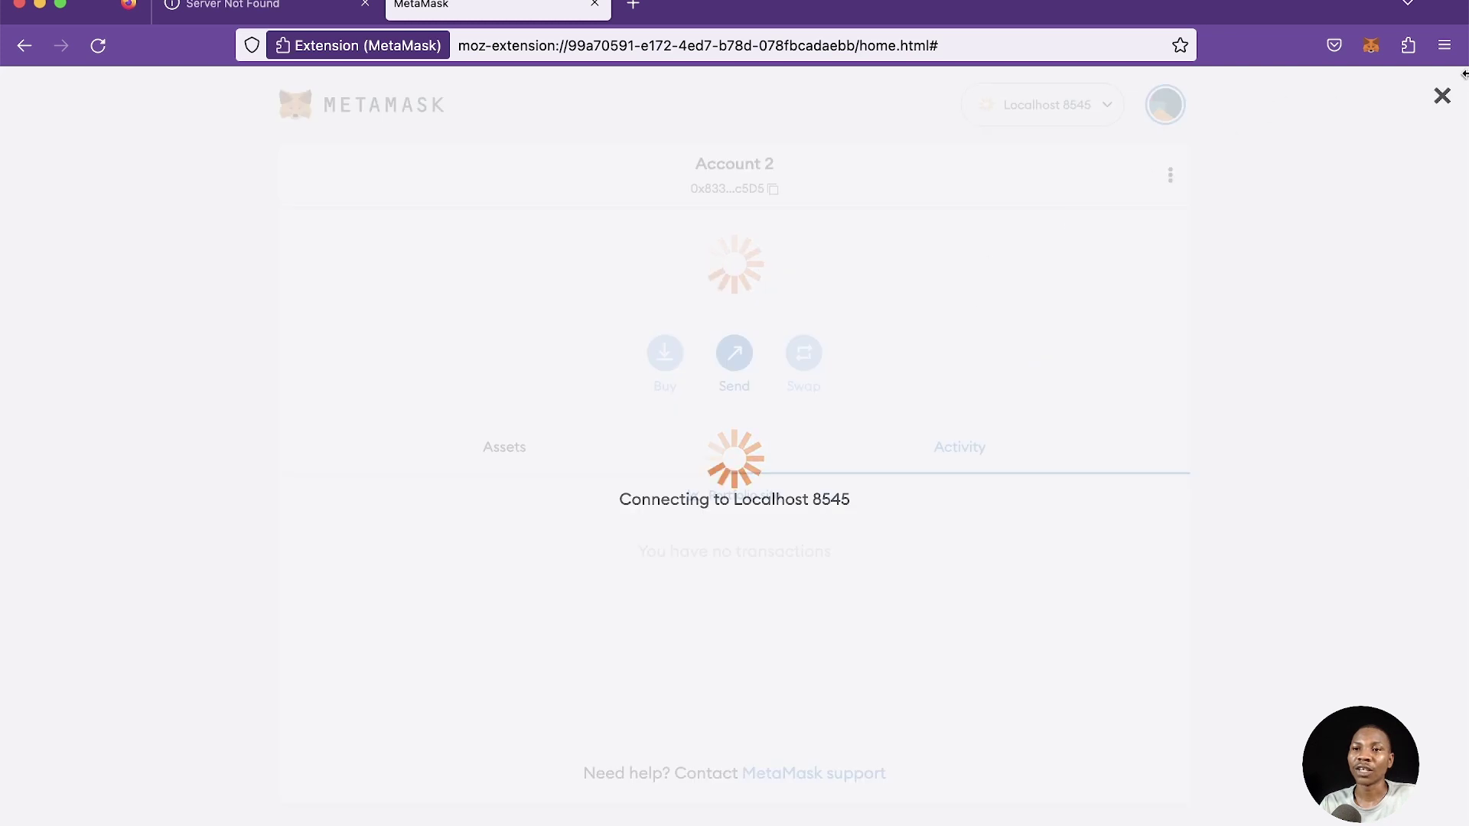
{"action": "left_click", "coordinate": [1446, 99]}
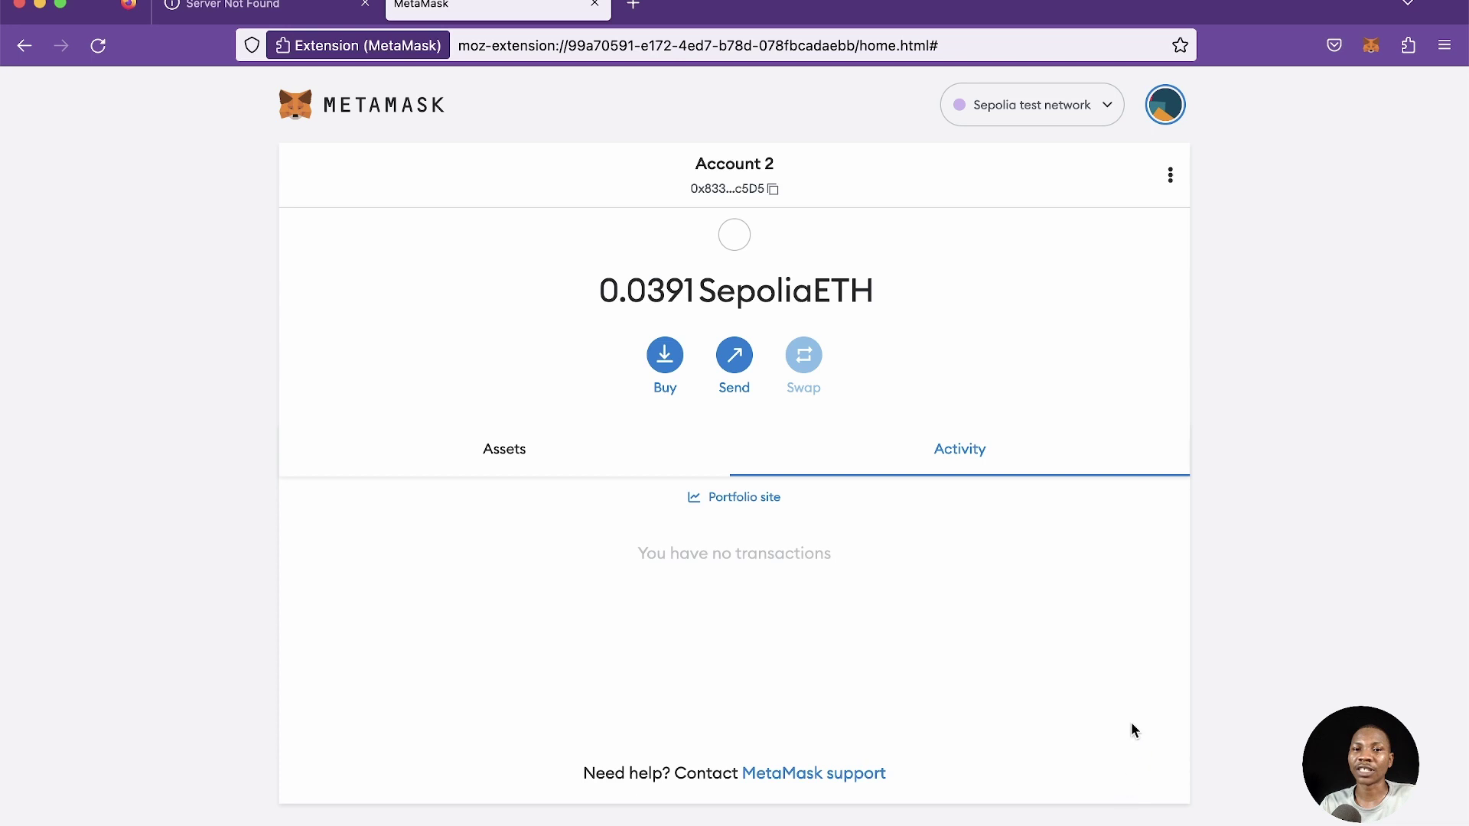
- Open a new Terminal at the a2e folder inside Sites from Finder
{"action": "mouse_move", "coordinate": [956, 822]}
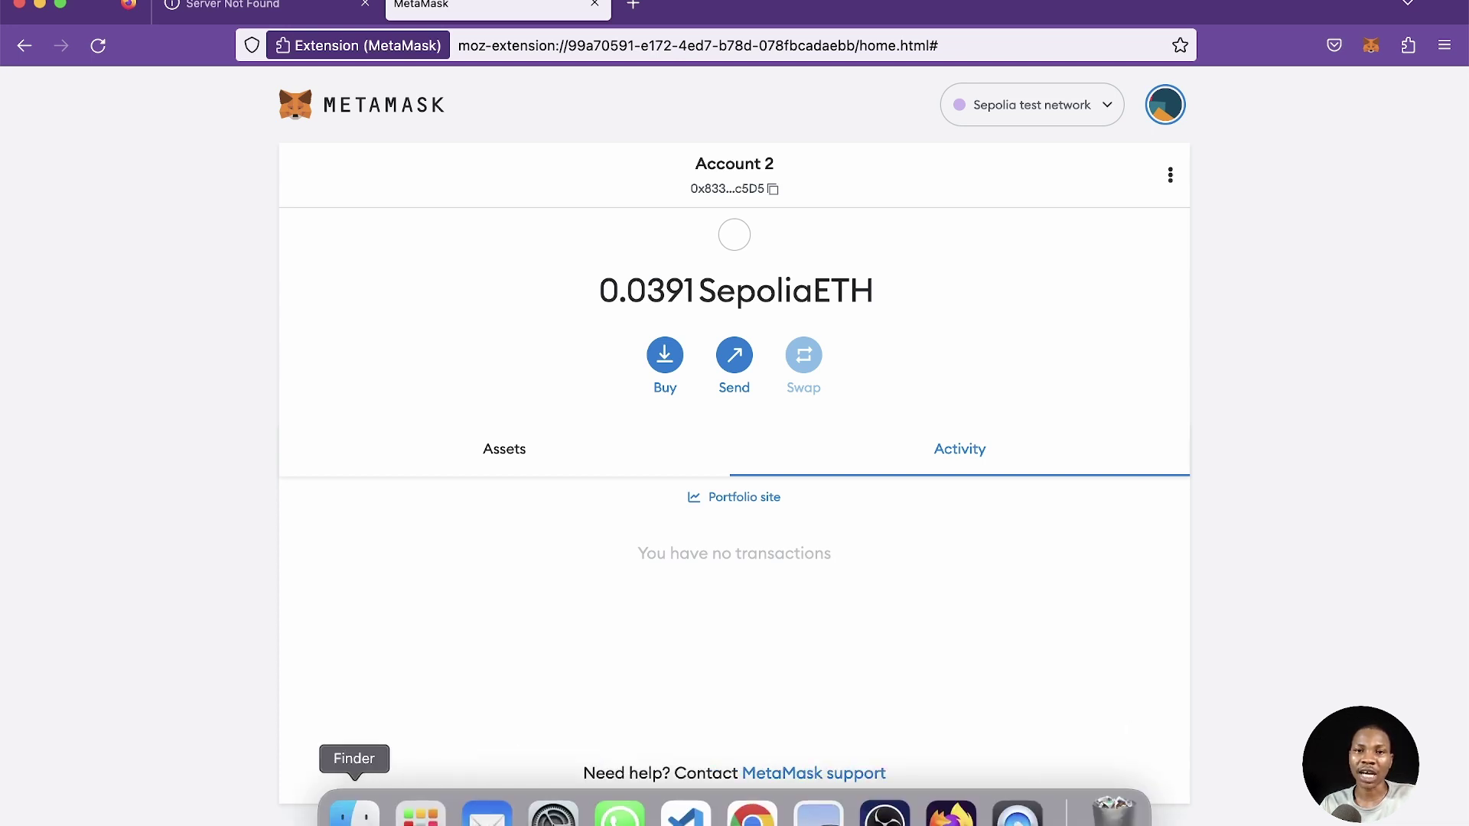
{"action": "left_click", "coordinate": [354, 814]}
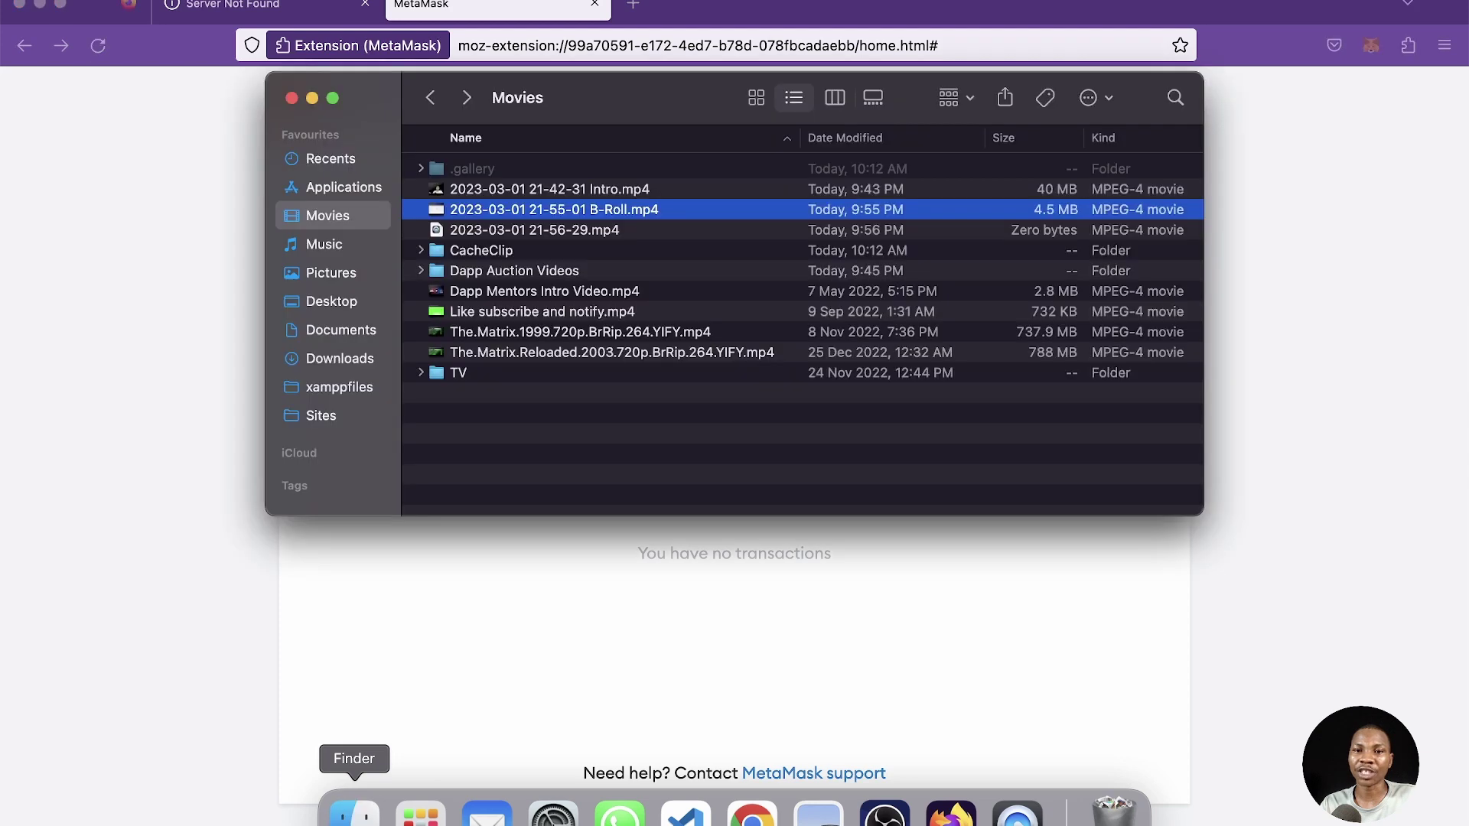
{"action": "left_click", "coordinate": [321, 417]}
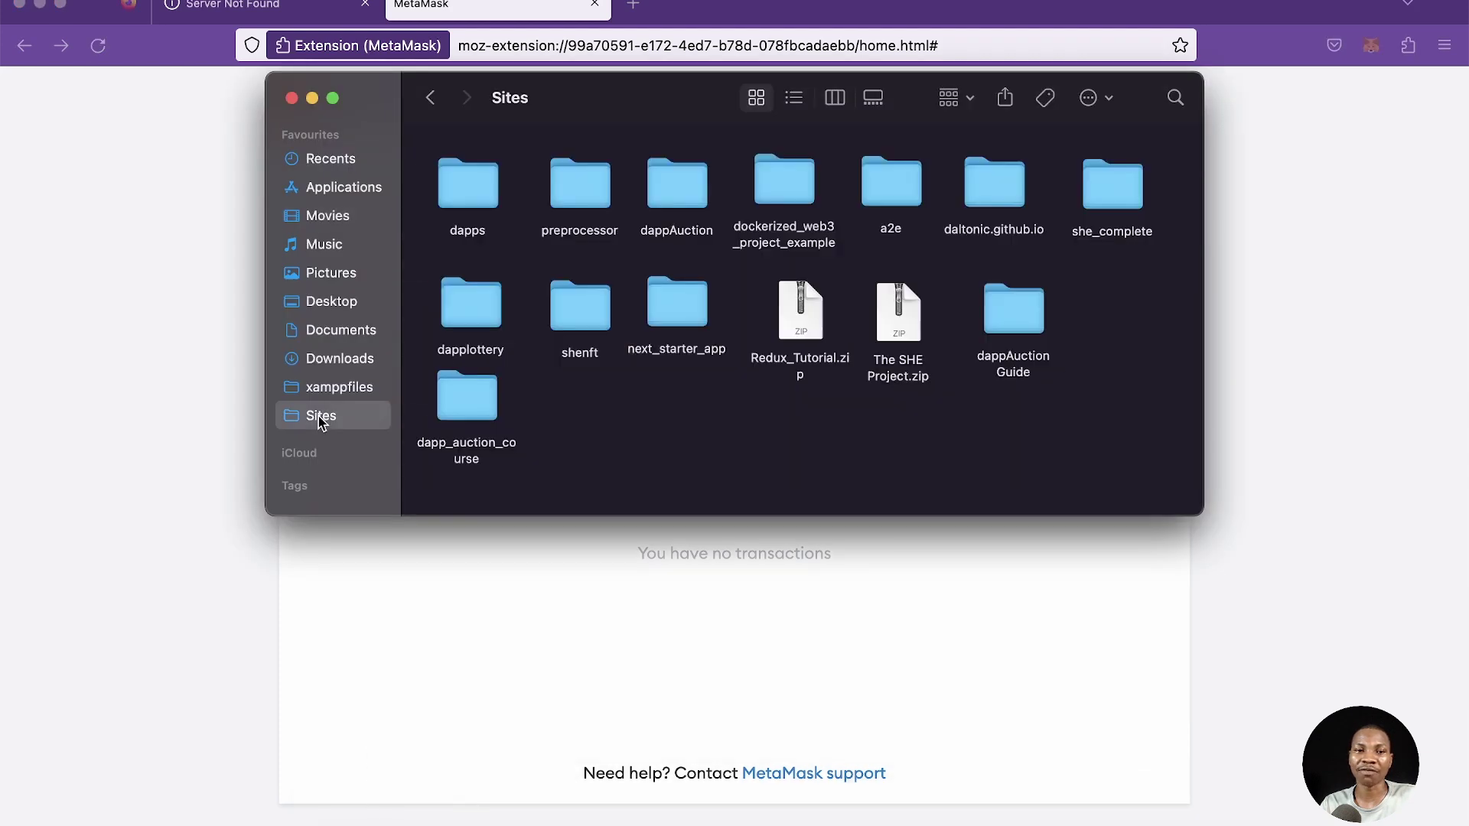
{"action": "left_click", "coordinate": [876, 195]}
{"action": "right_click", "coordinate": [878, 195]}
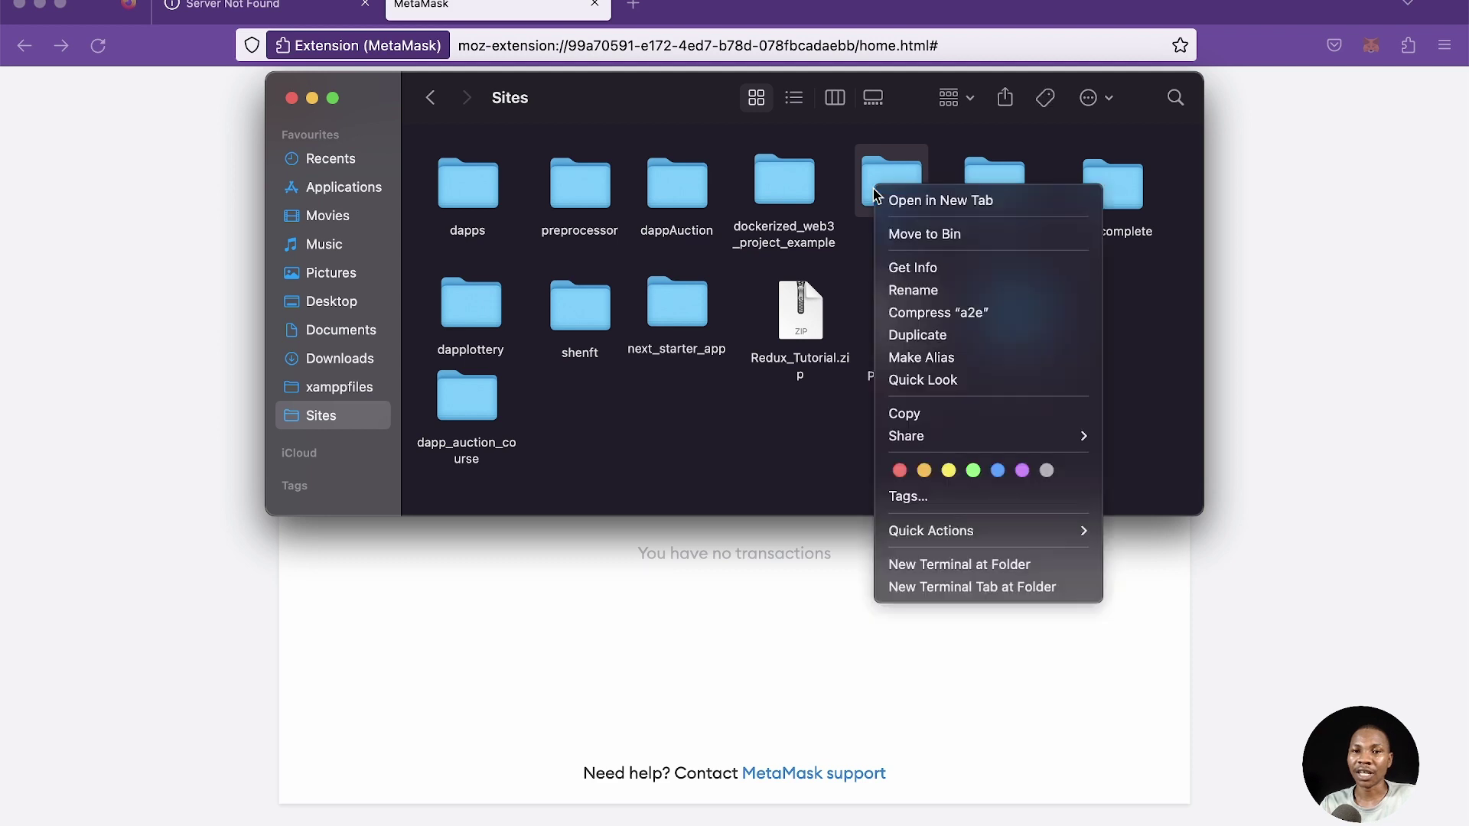
{"action": "left_click", "coordinate": [945, 564]}
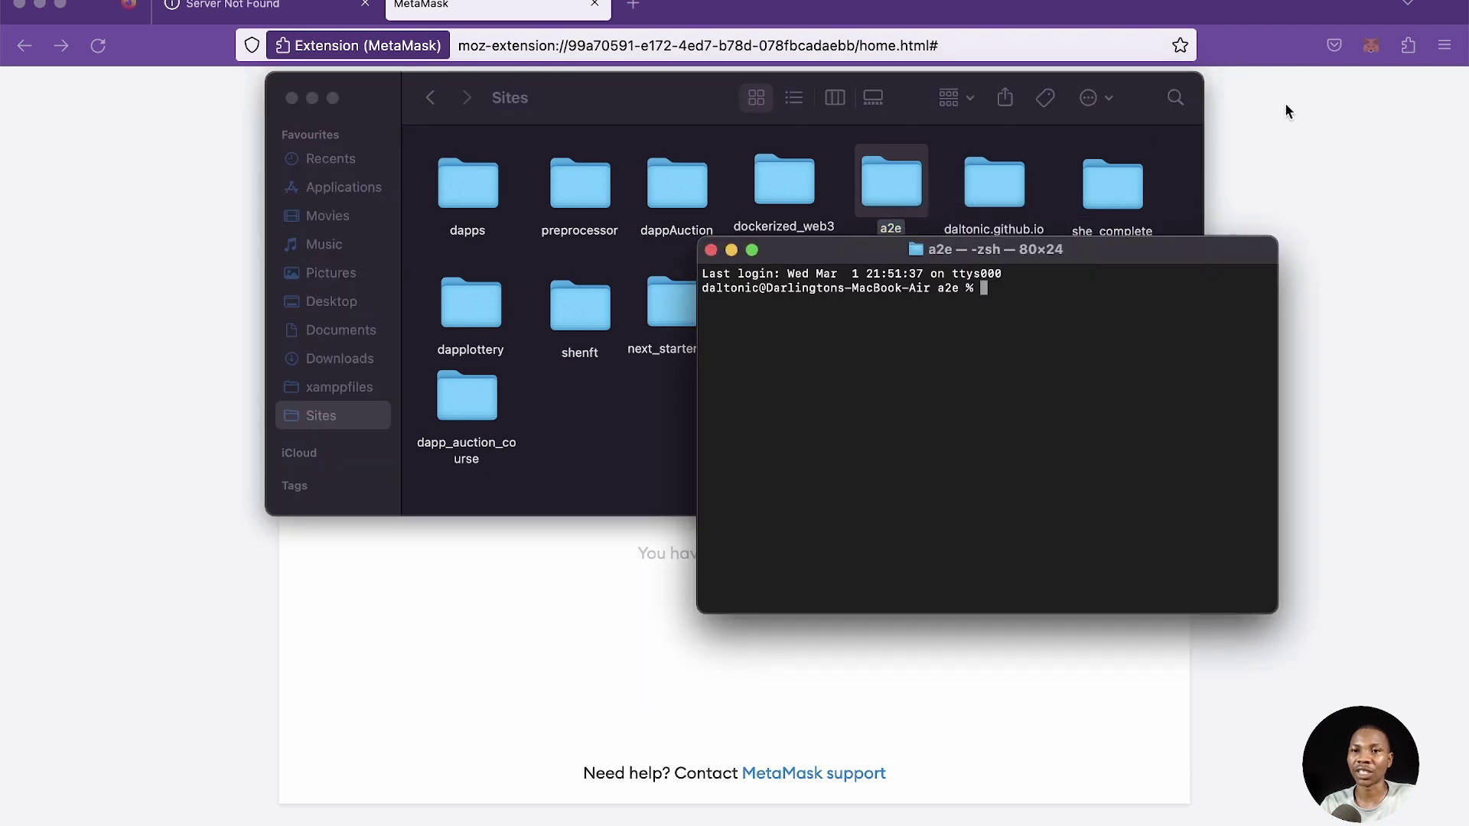
- Bring the Terminal window forward and move it down and right
{"action": "key", "text": "super+Tab"}
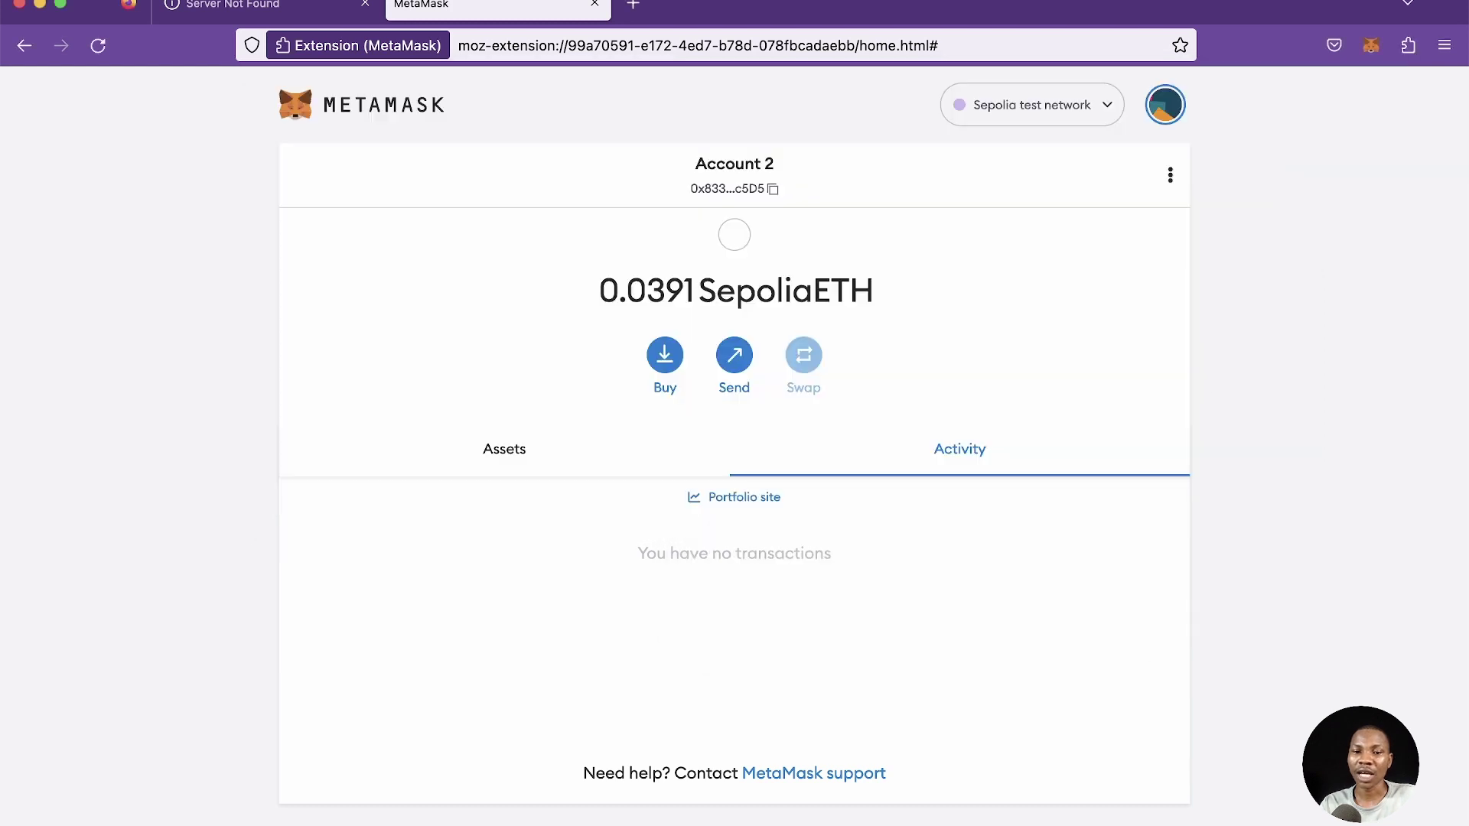
{"action": "left_click", "coordinate": [1050, 817]}
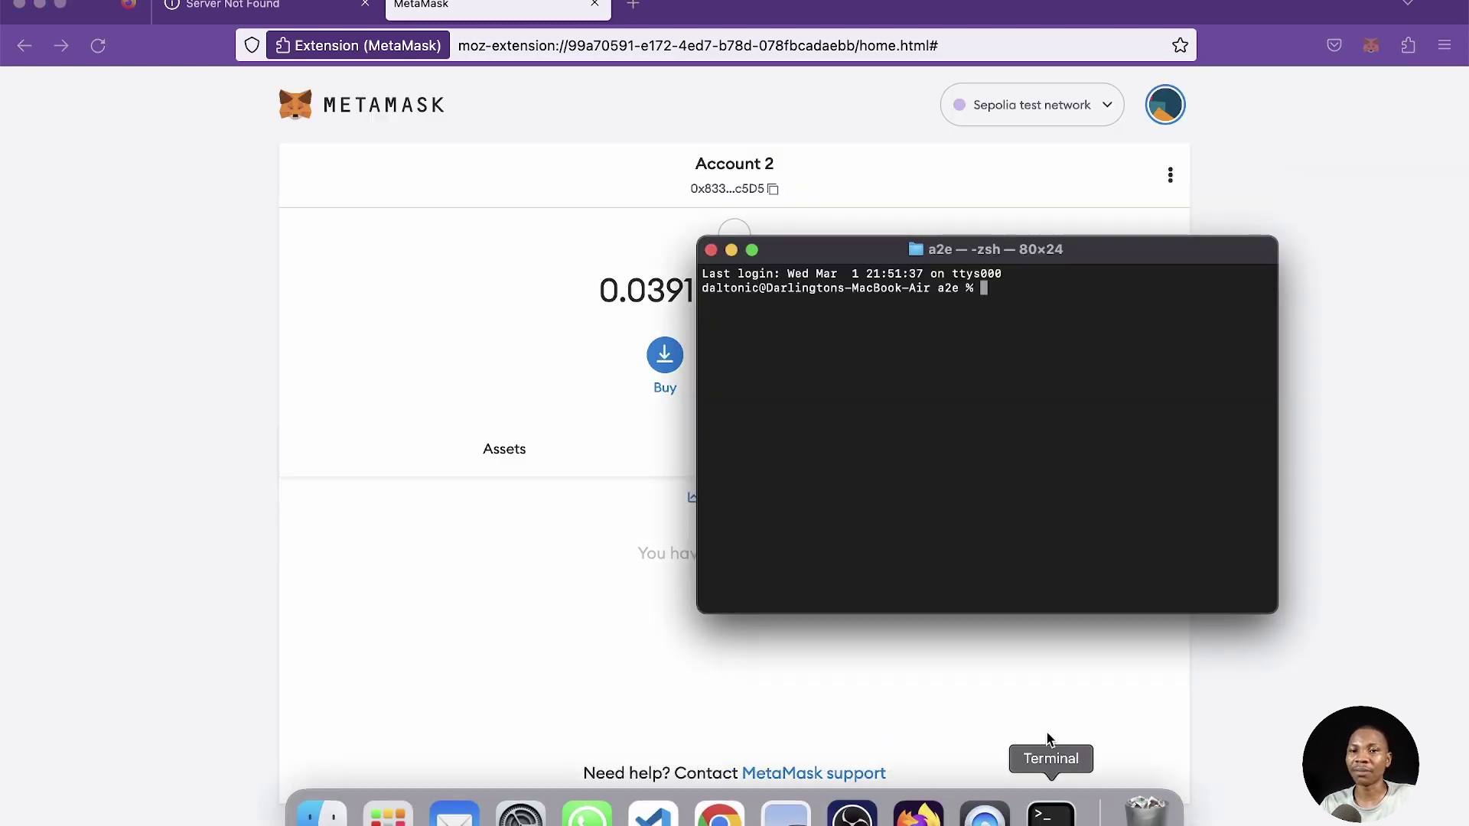
{"action": "left_click_drag", "start_coordinate": [1034, 255], "coordinate": [1141, 348]}
- Retry Localhost 8545 in MetaMask, dismiss the stalled connection, and return to Terminal
{"action": "left_click", "coordinate": [1145, 185]}
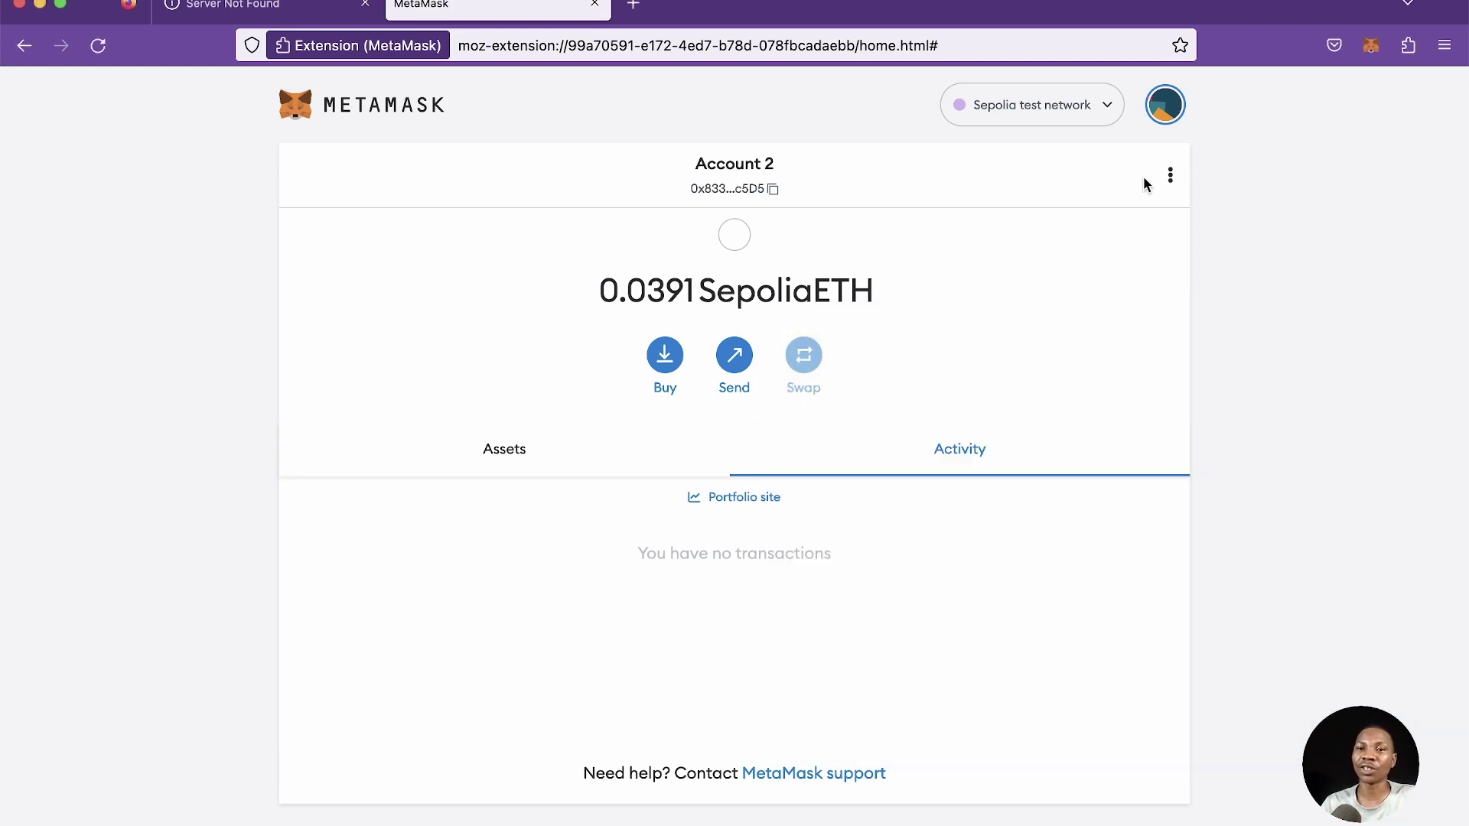
{"action": "left_click", "coordinate": [1083, 109]}
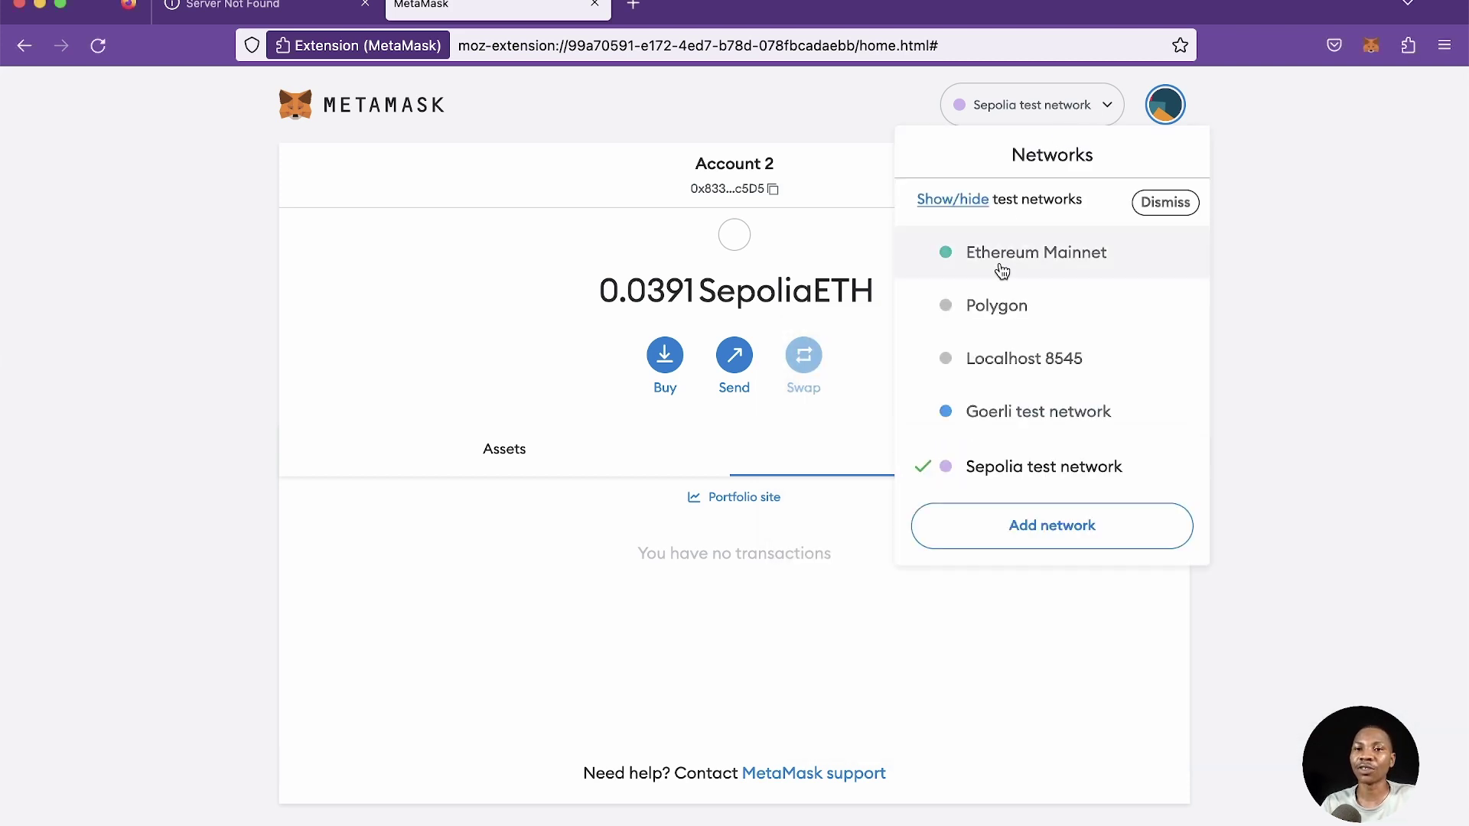
{"action": "left_click", "coordinate": [1004, 375]}
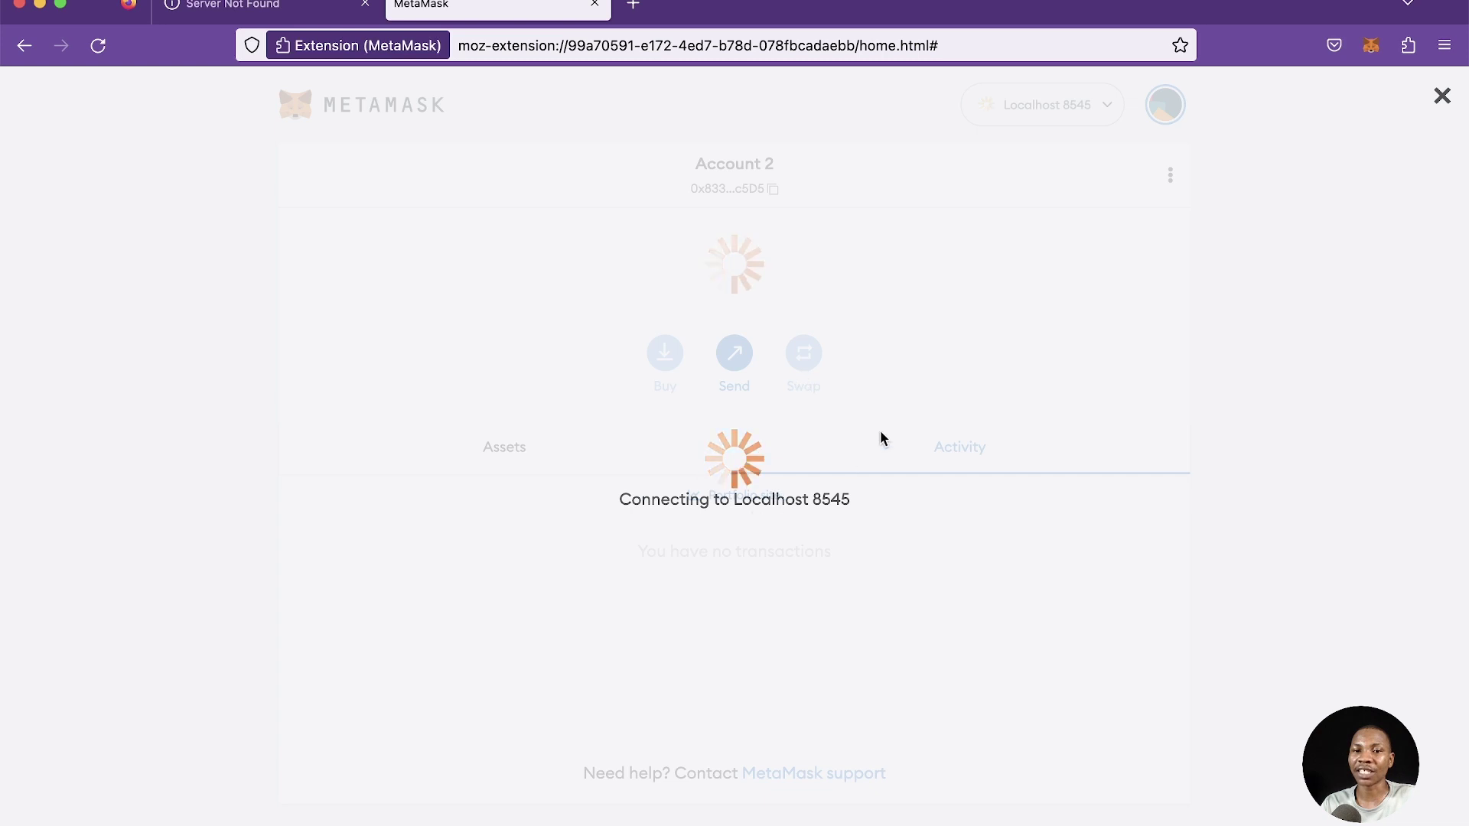
{"action": "left_click", "coordinate": [1442, 97]}
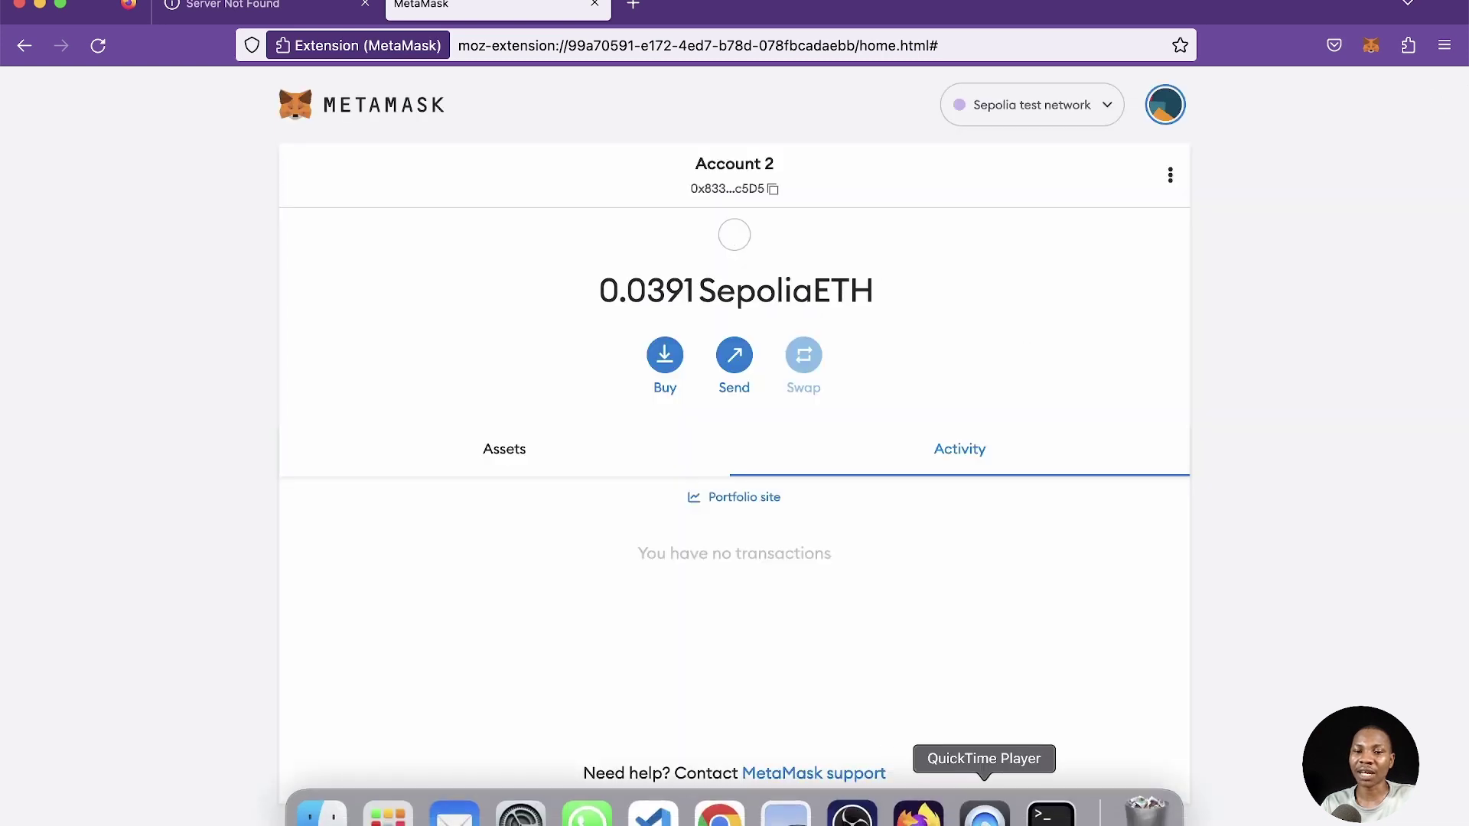
{"action": "left_click", "coordinate": [1050, 814]}
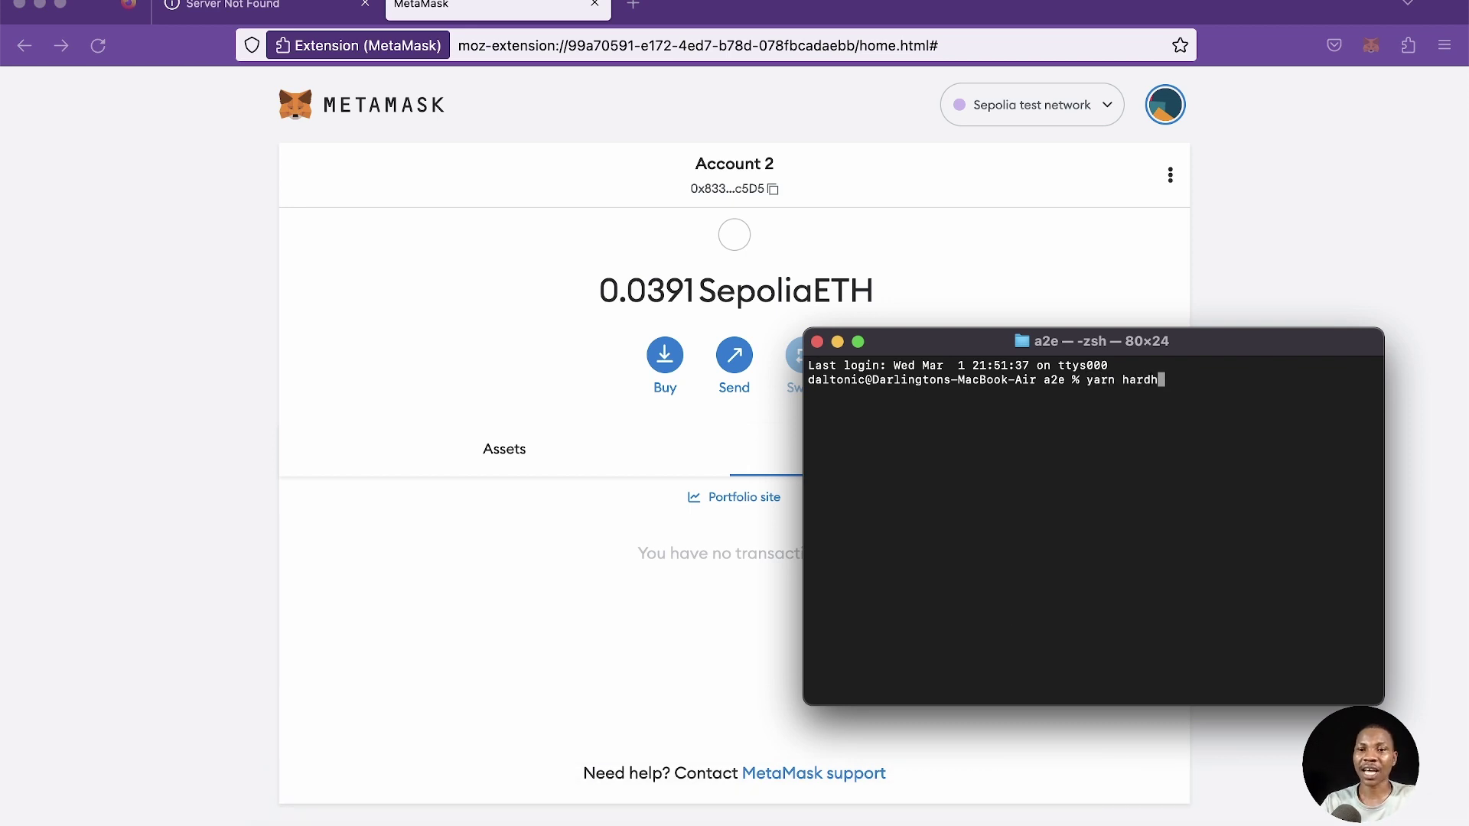
- Run yarn hardhat node and scroll through the printed test accounts and private keys
{"action": "key", "text": "Return"}
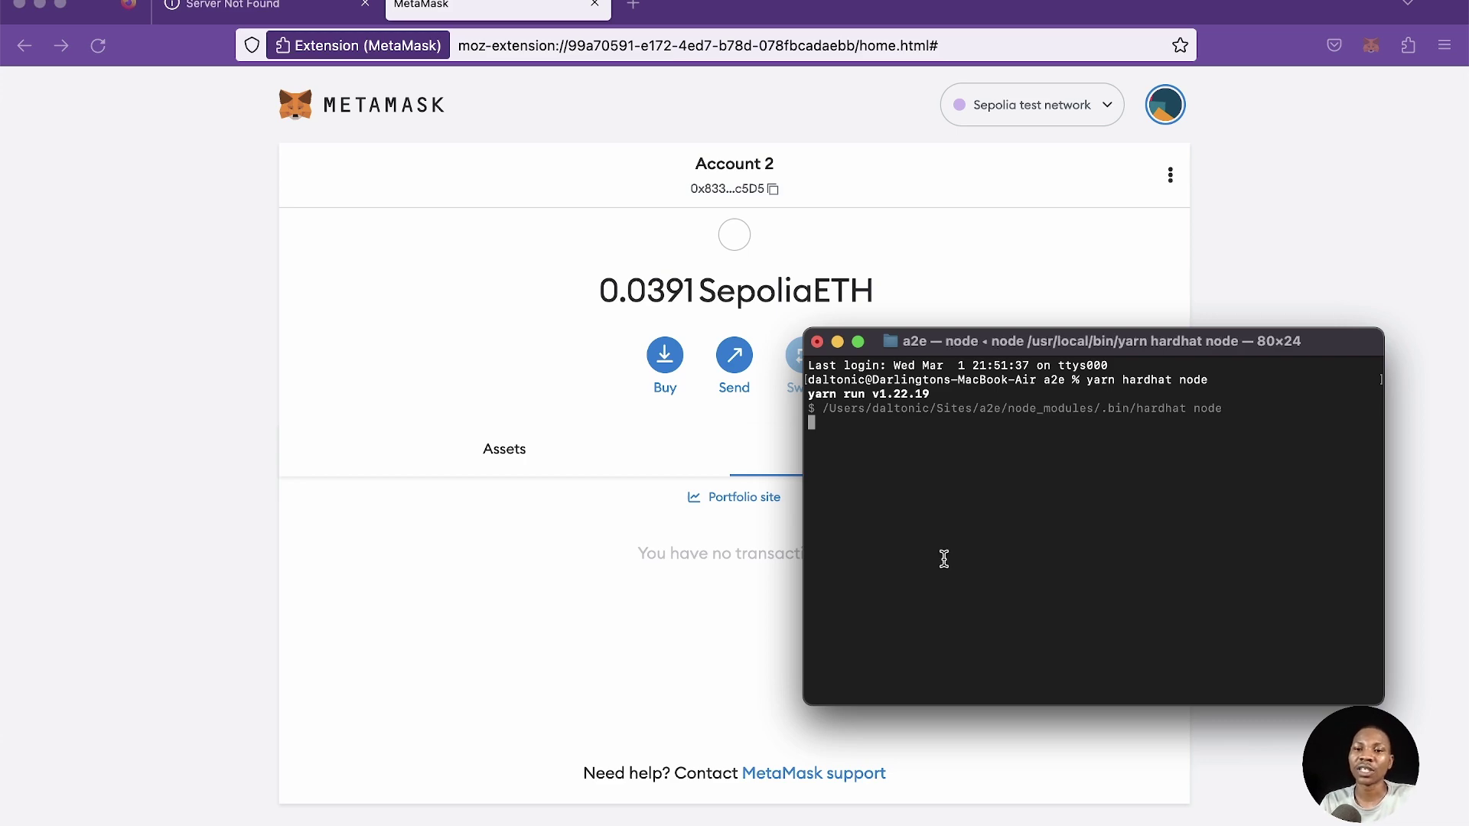
{"action": "scroll", "coordinate": [941, 487], "scroll_direction": "up", "scroll_amount": 8}
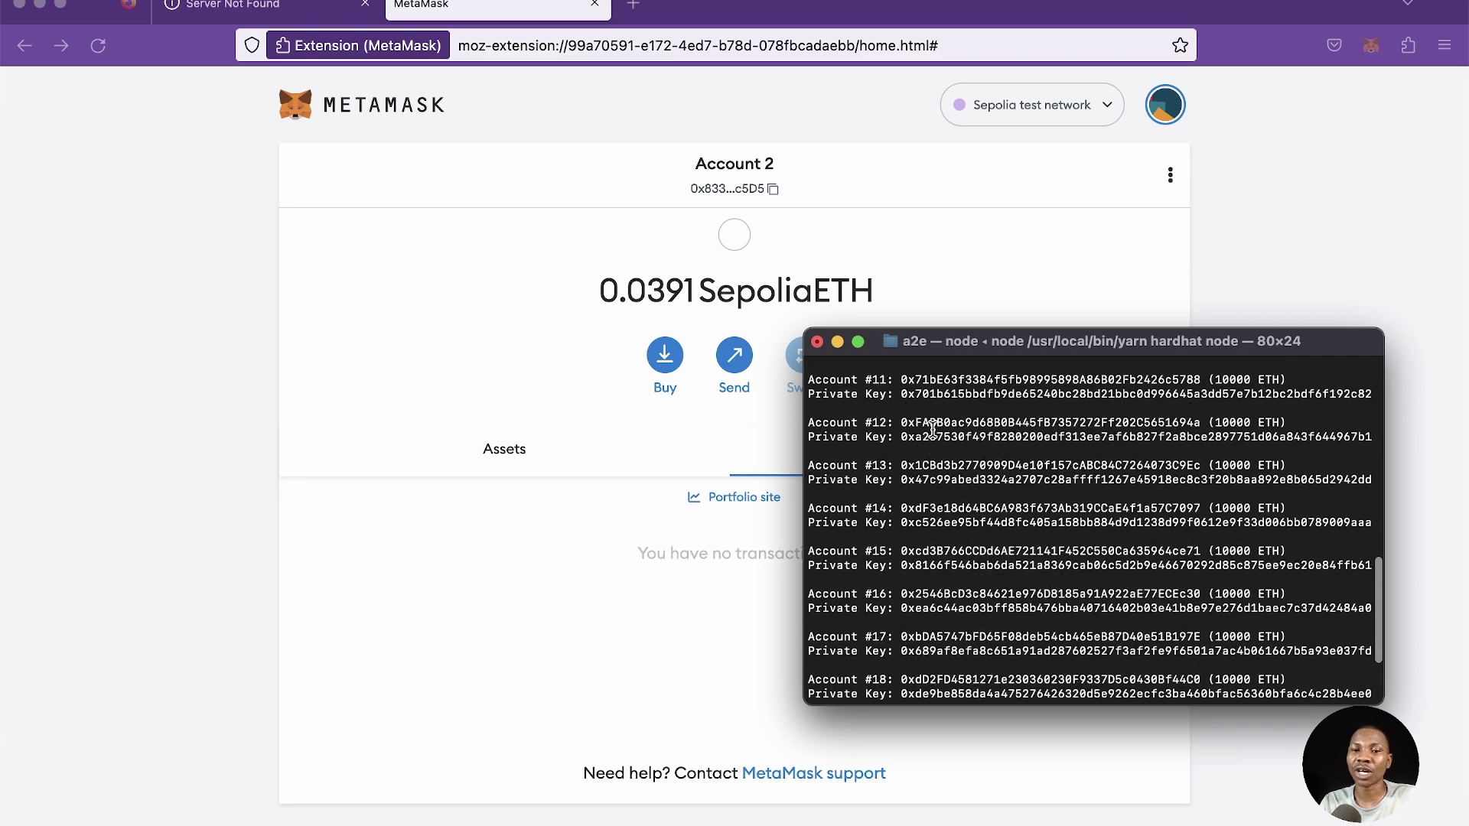
{"action": "scroll", "coordinate": [932, 429], "scroll_direction": "up", "scroll_amount": 10}
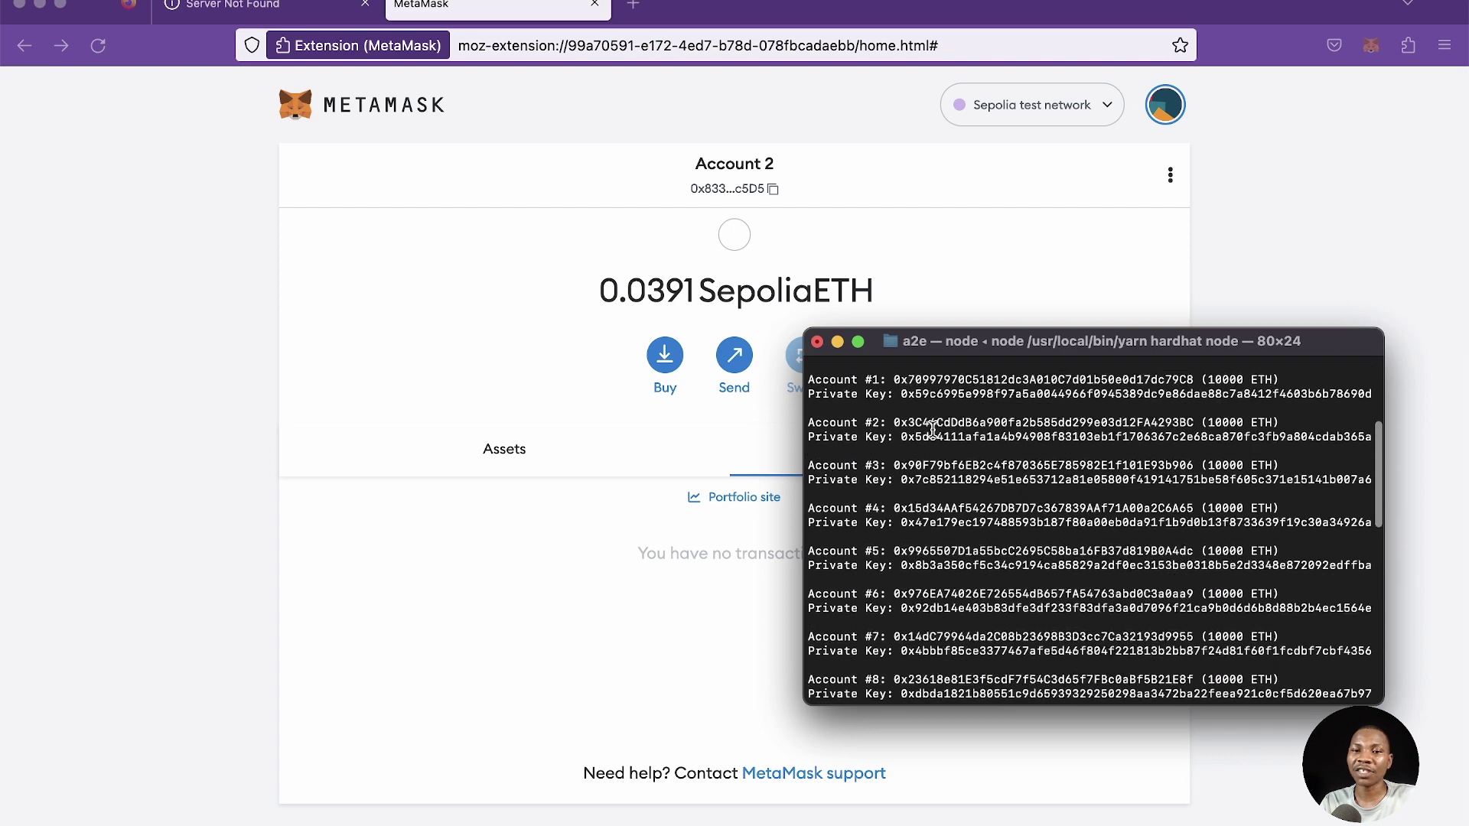
{"action": "scroll", "coordinate": [933, 430], "scroll_direction": "down", "scroll_amount": 1}
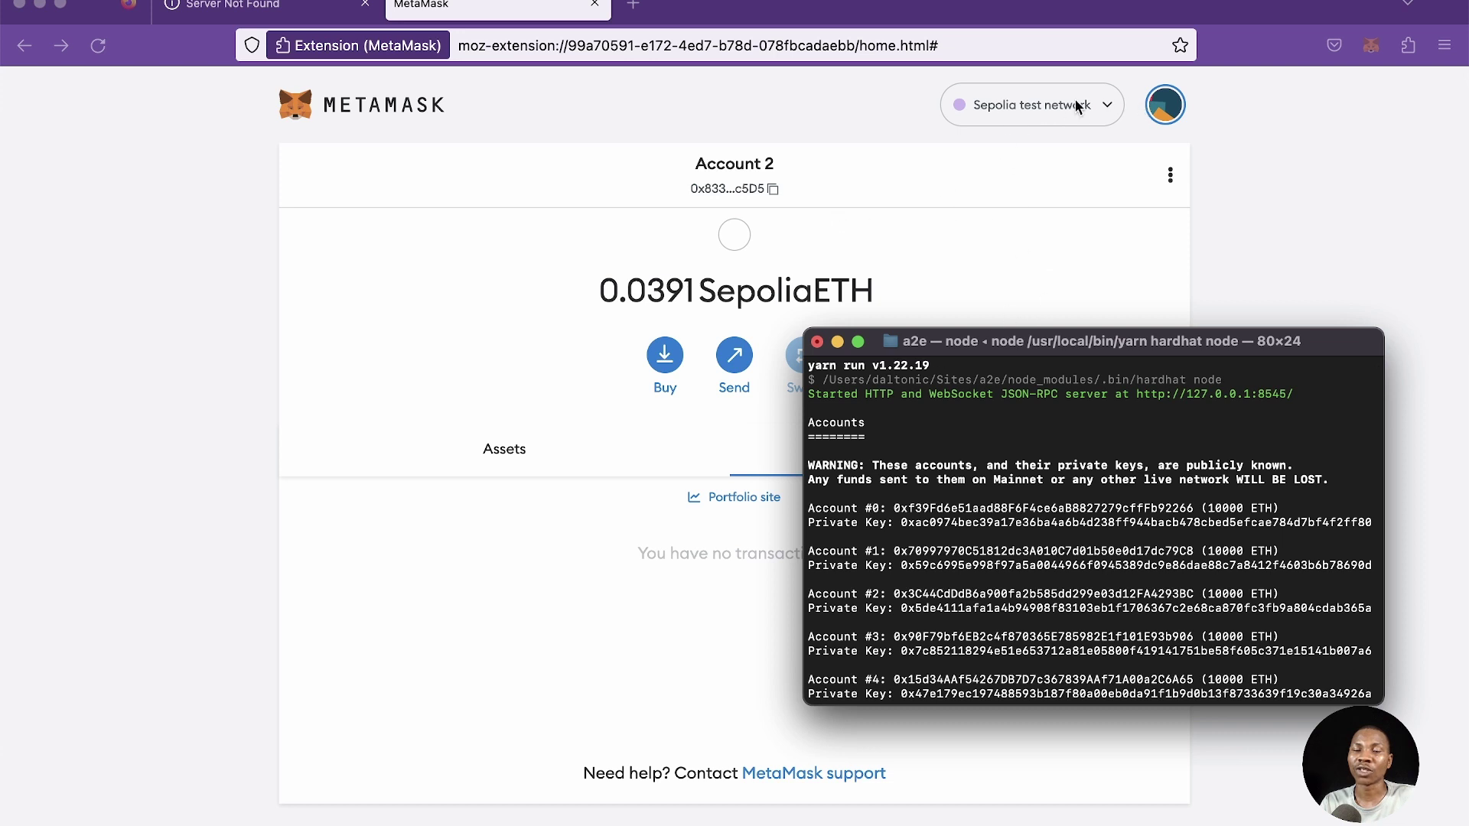
- Switch MetaMask to the Localhost 8545 network
{"action": "key", "text": "super+Tab"}
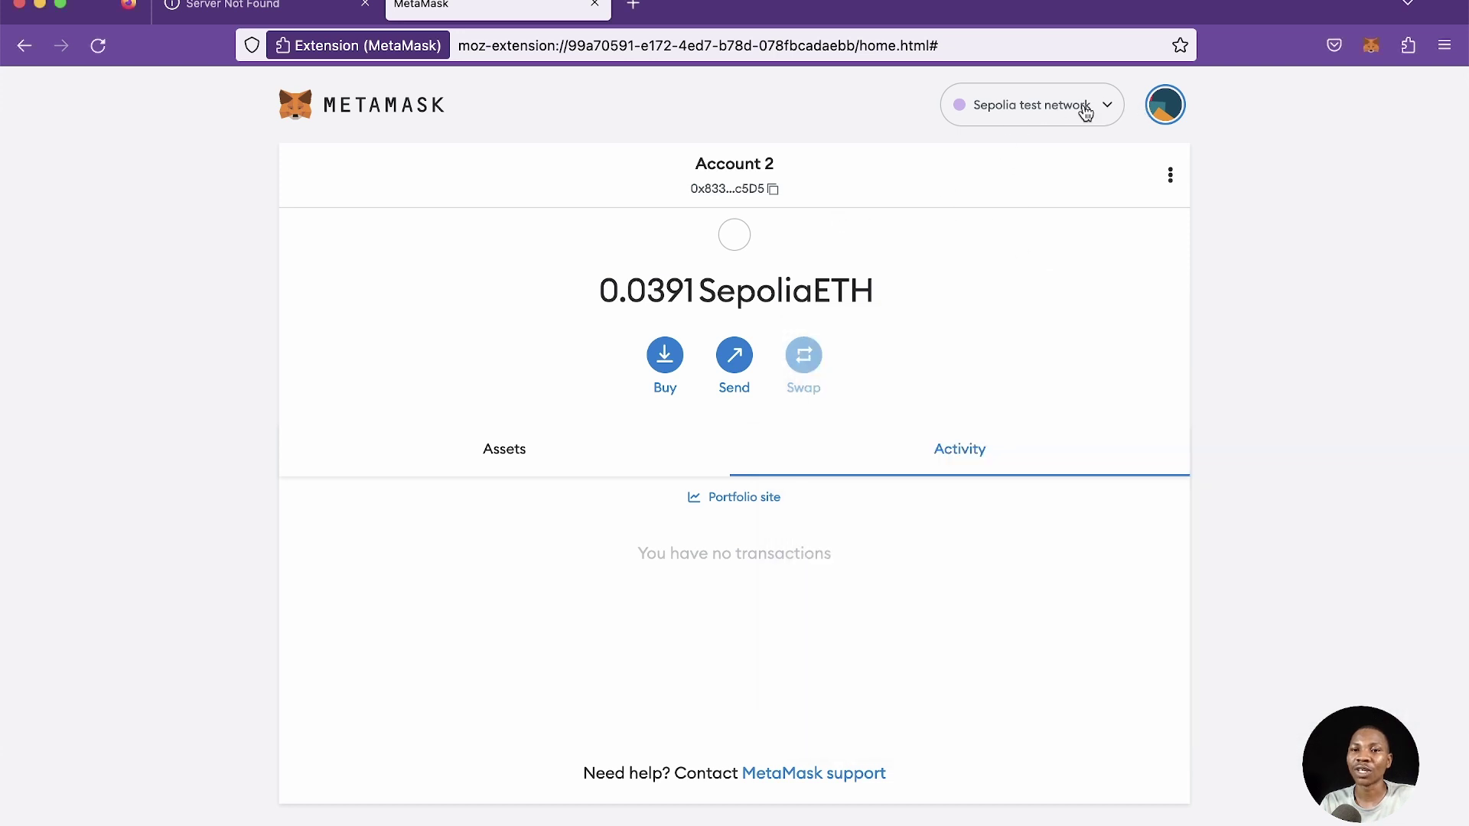
{"action": "left_click", "coordinate": [1085, 112]}
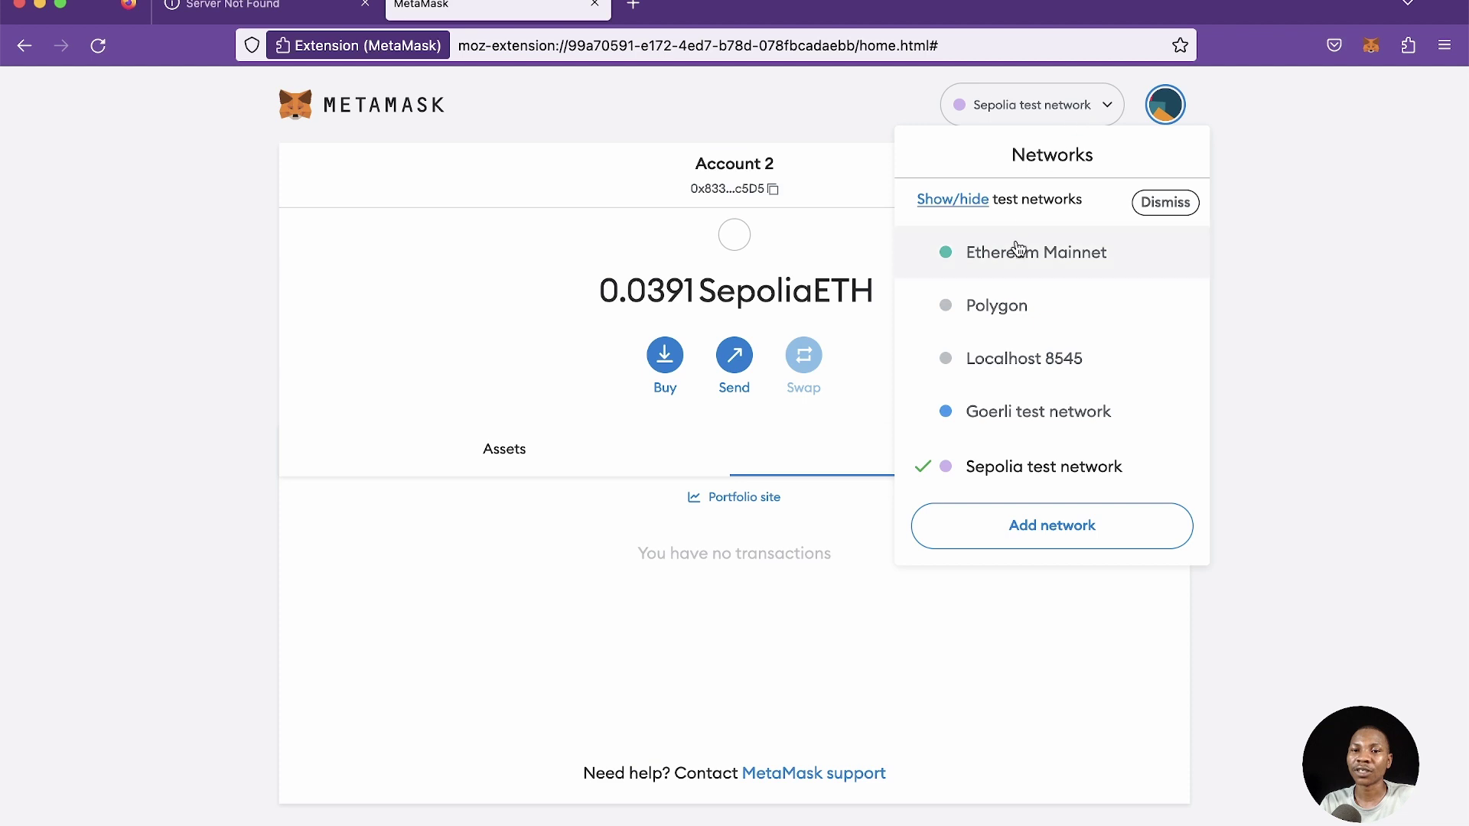
{"action": "left_click", "coordinate": [1005, 360]}
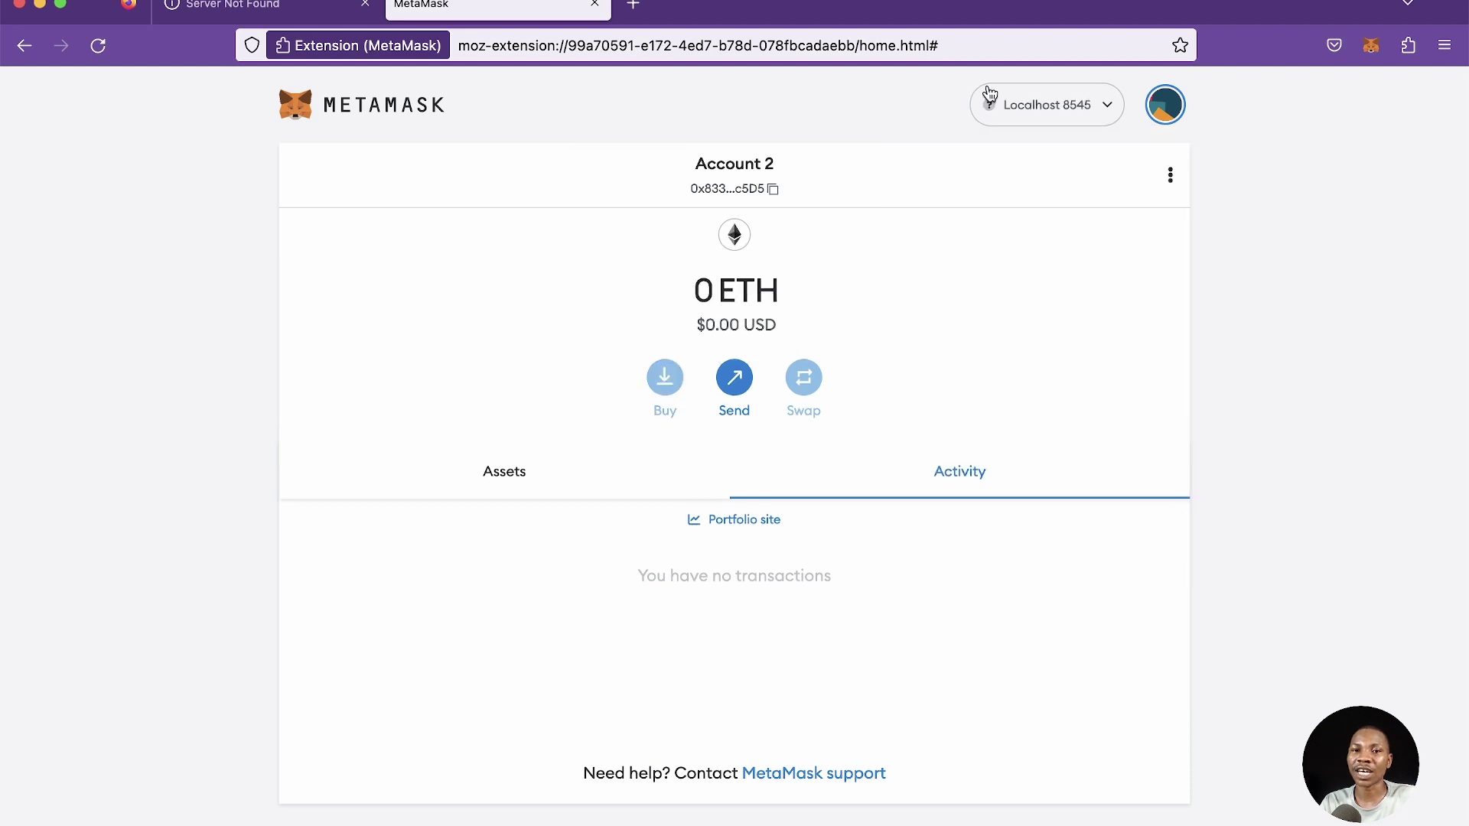
- Select Account 1 and check its 0 ETH balance and account options
{"action": "left_click", "coordinate": [1146, 99]}
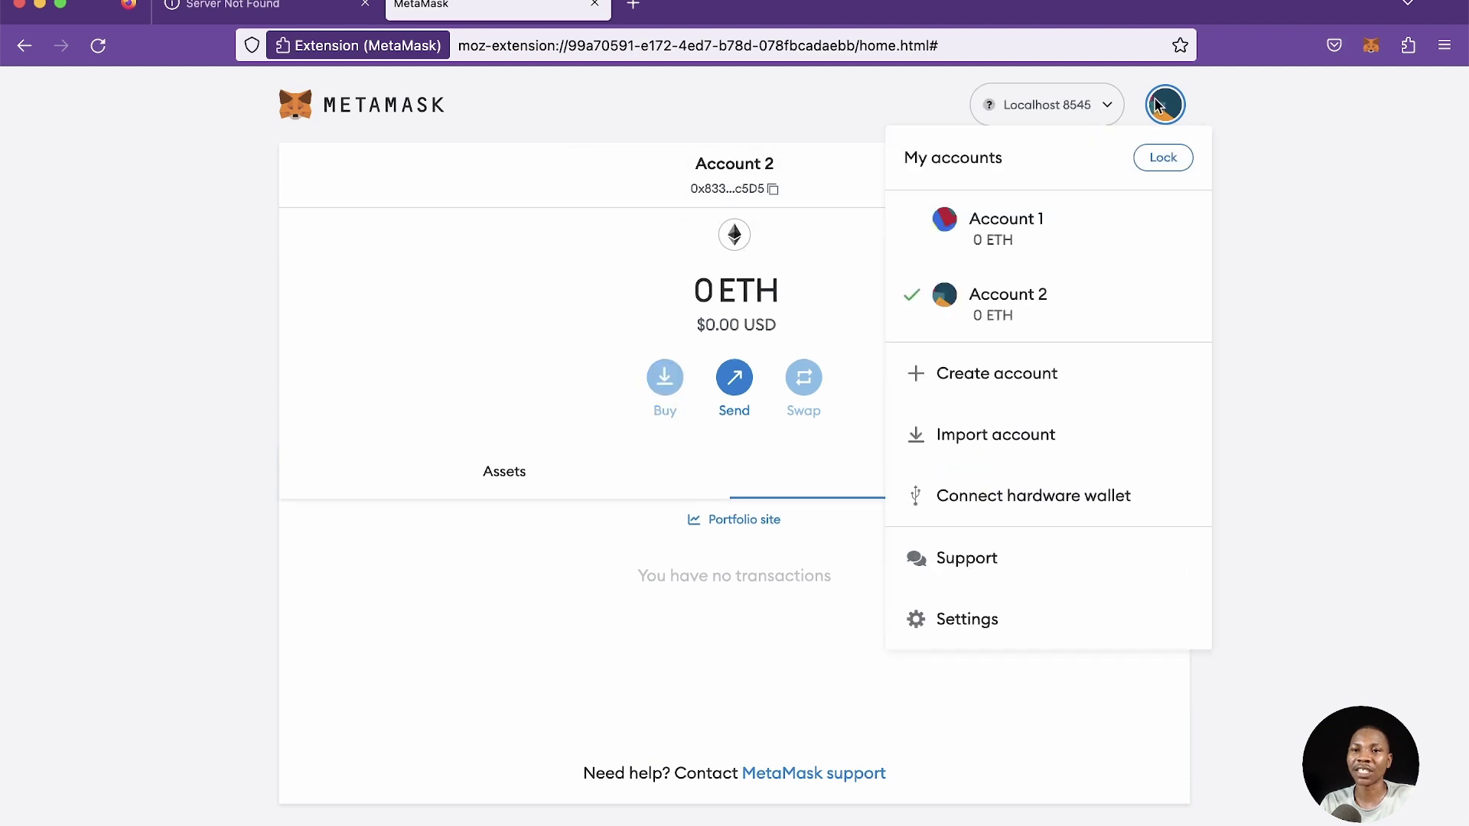
{"action": "left_click", "coordinate": [1026, 239]}
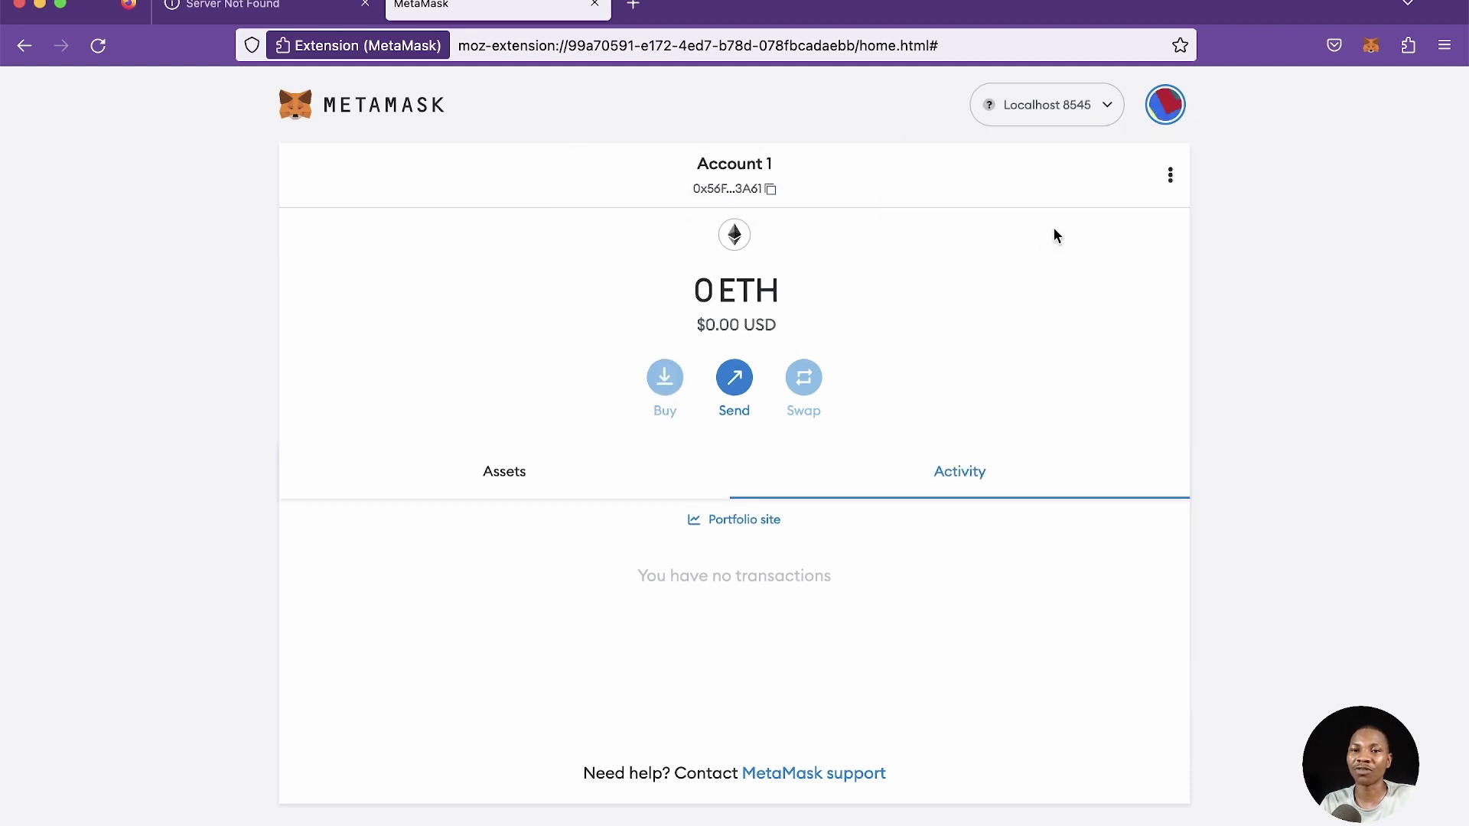
{"action": "left_click", "coordinate": [1167, 111]}
{"action": "left_click", "coordinate": [1308, 138]}
{"action": "left_click", "coordinate": [1170, 175]}
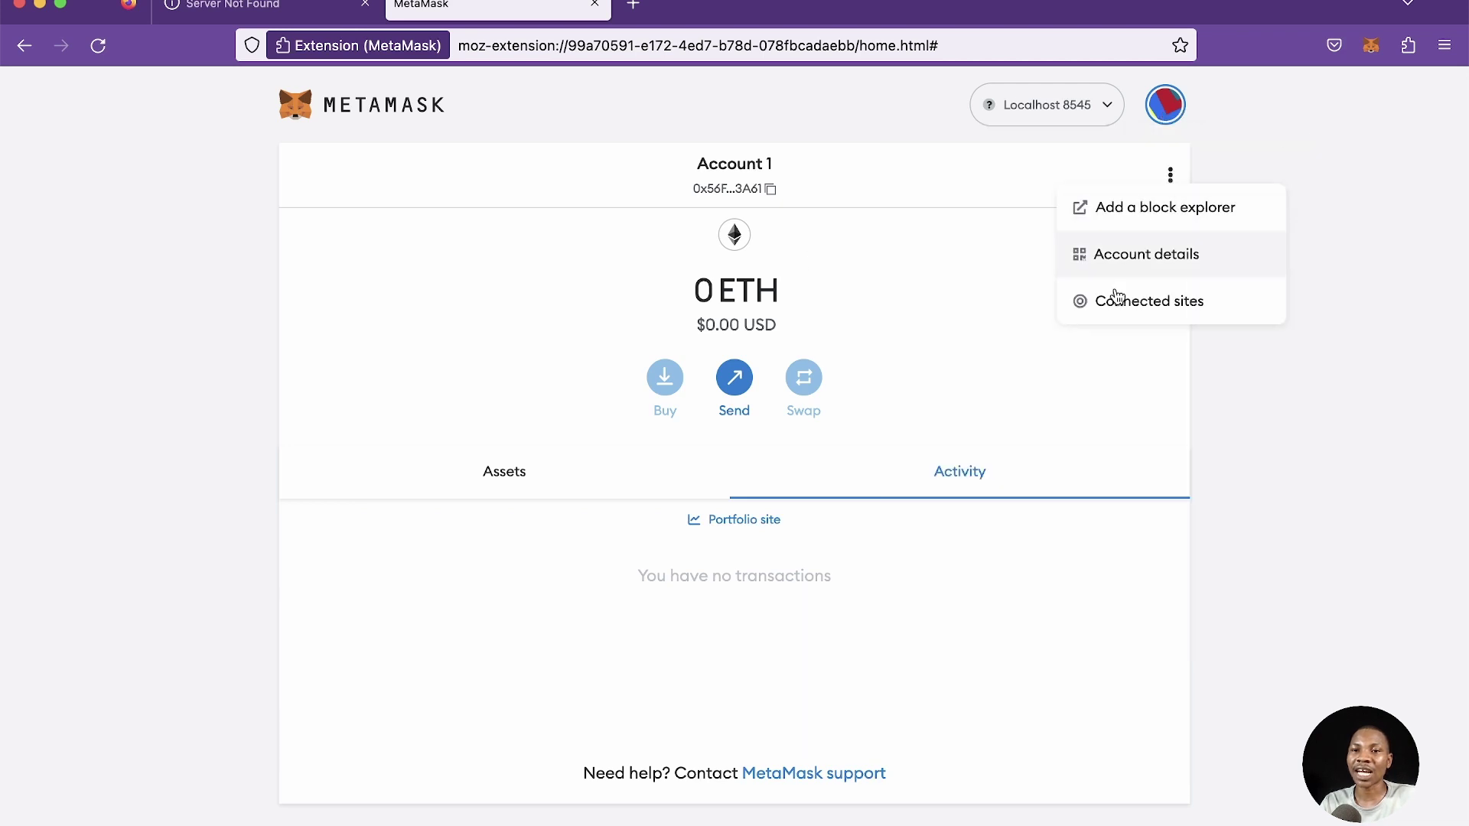
{"action": "left_click", "coordinate": [1187, 131]}
- Switch back to Account 2 and confirm it also shows 0 ETH
{"action": "left_click", "coordinate": [1167, 111]}
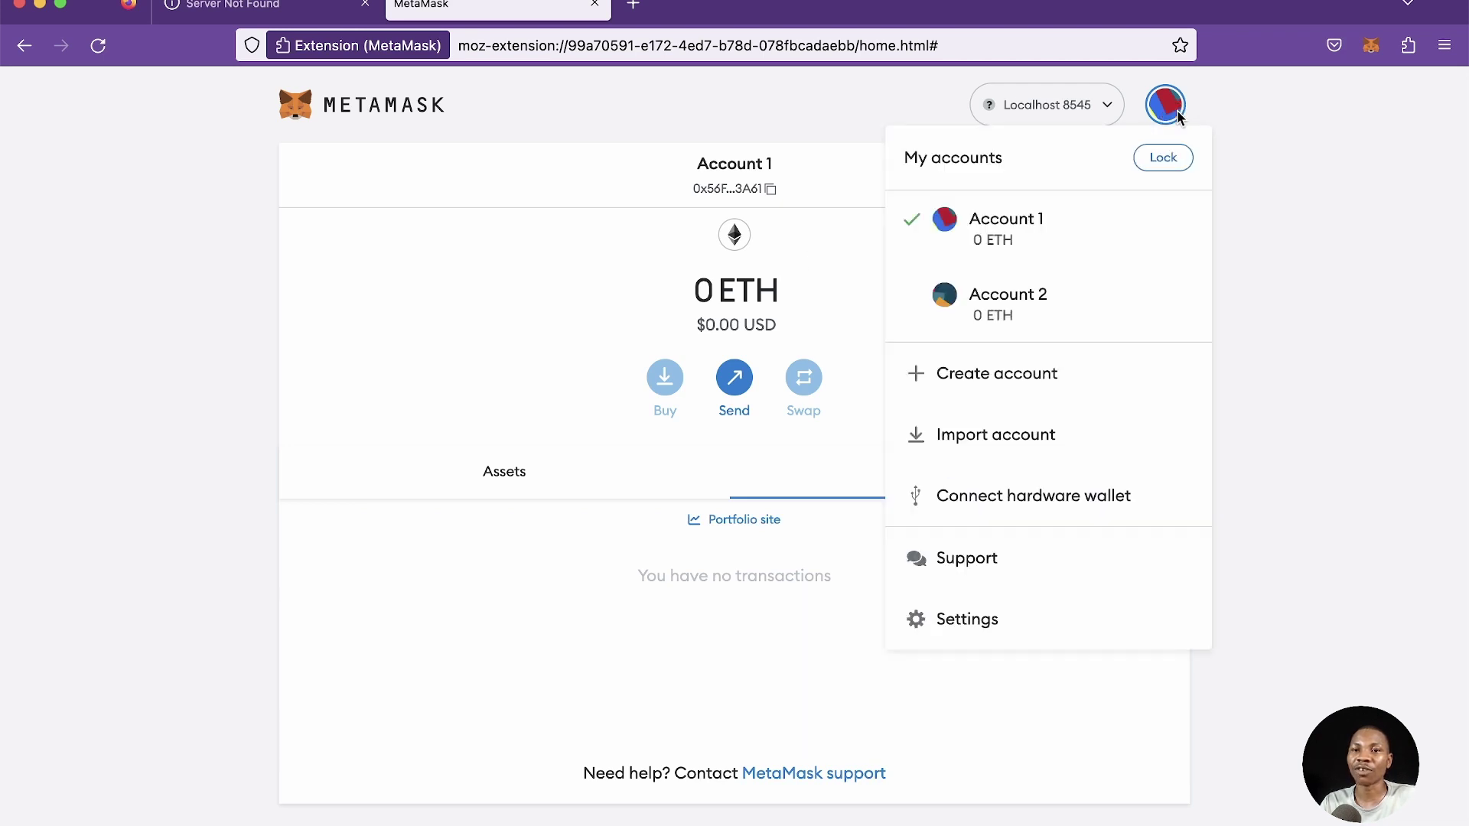
{"action": "left_click", "coordinate": [1074, 299]}
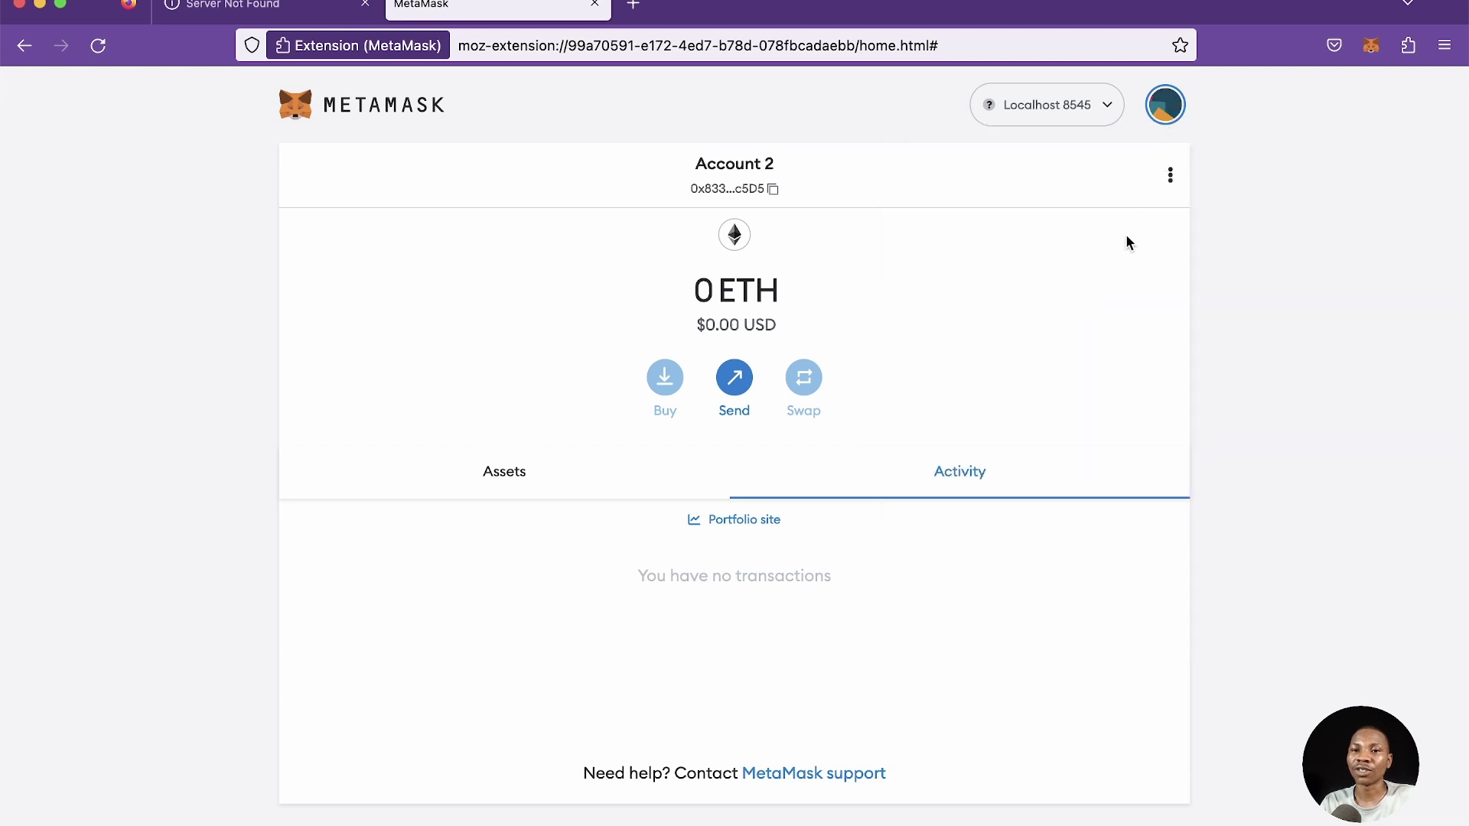
{"action": "left_click", "coordinate": [1169, 175]}
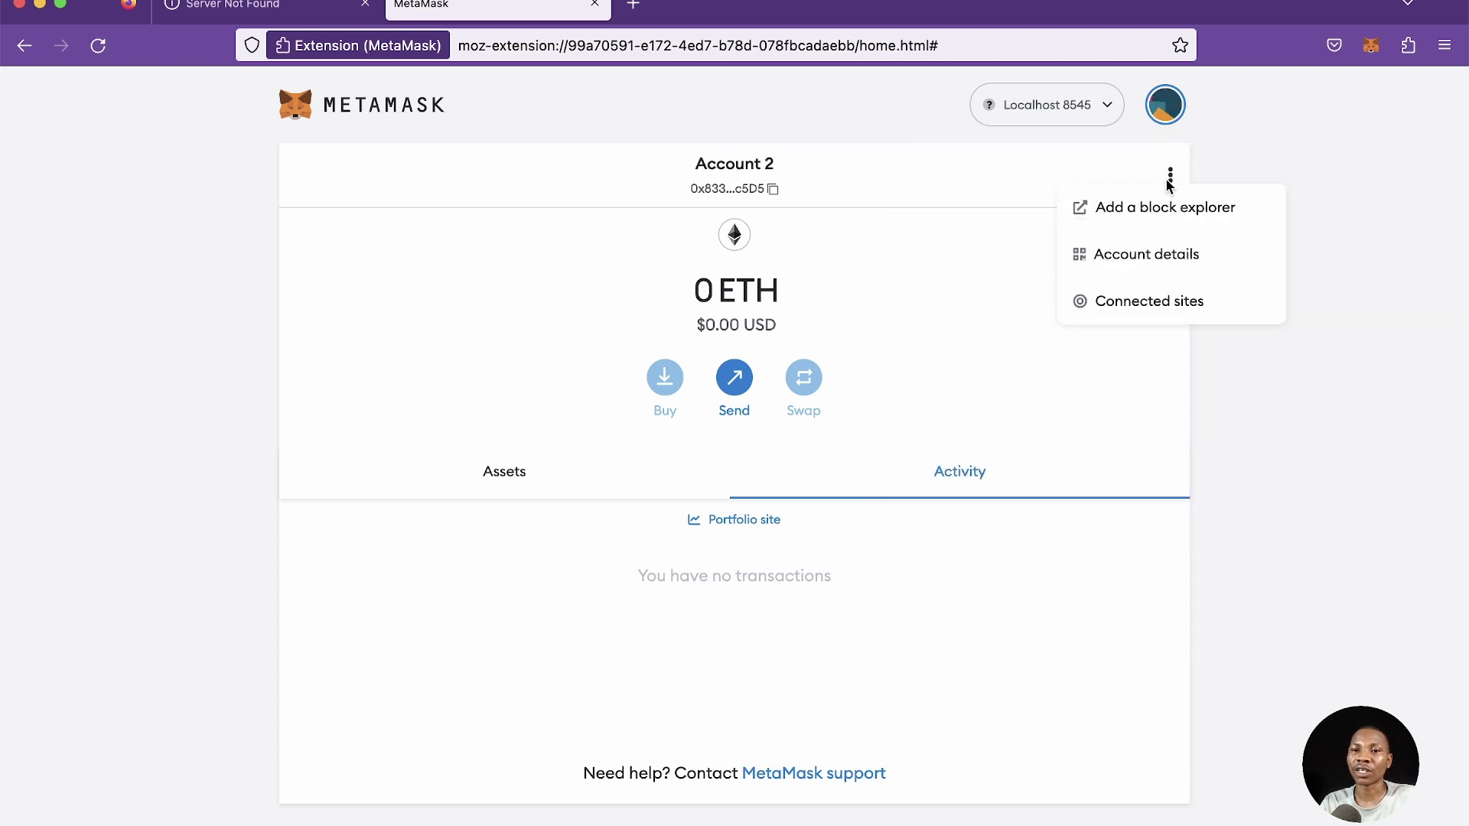
{"action": "left_click", "coordinate": [1004, 196]}
{"action": "left_click", "coordinate": [1151, 113]}
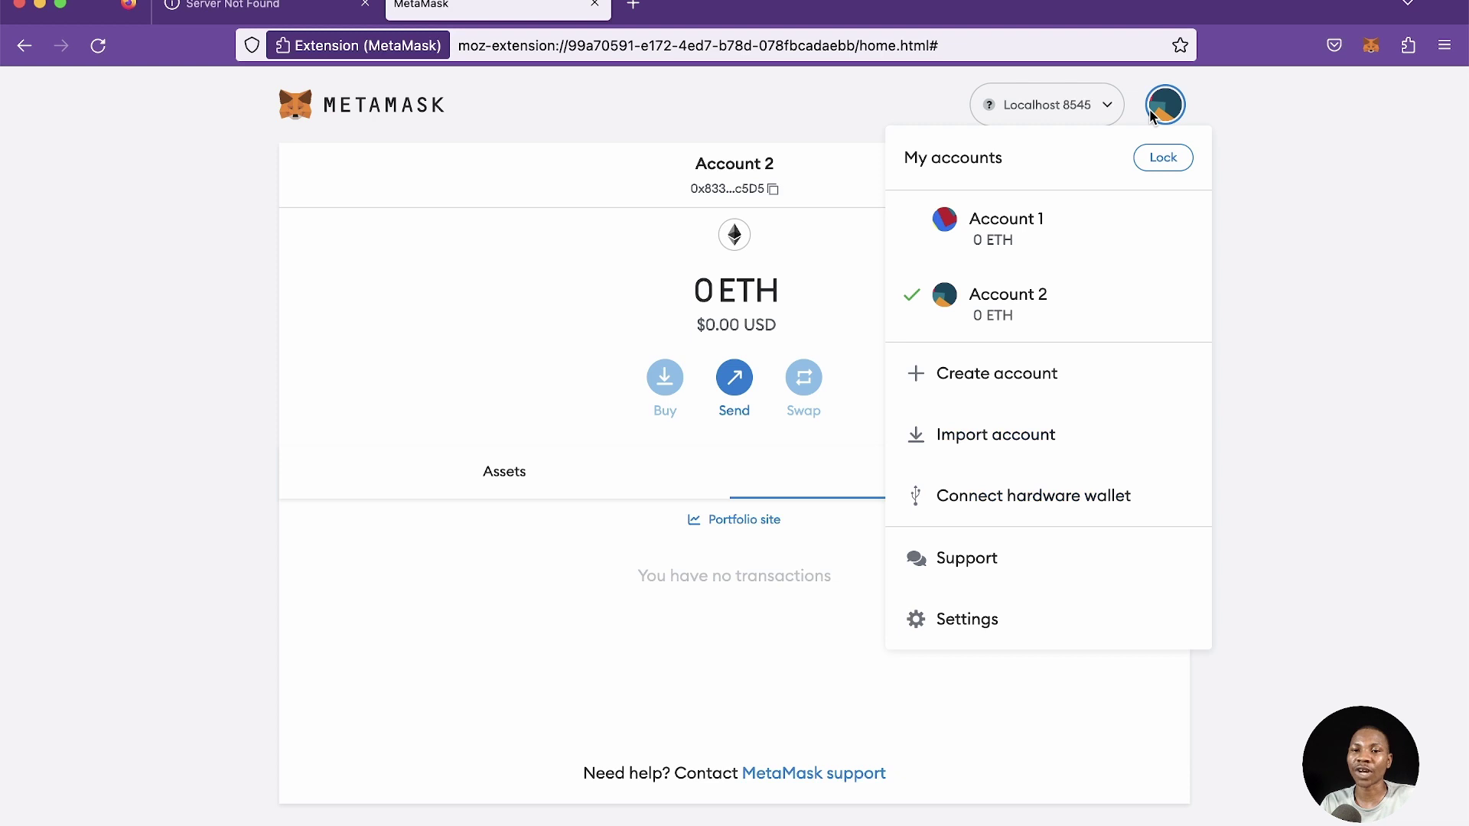
- Start an account import with Private Key as the import type
{"action": "left_click", "coordinate": [995, 436]}
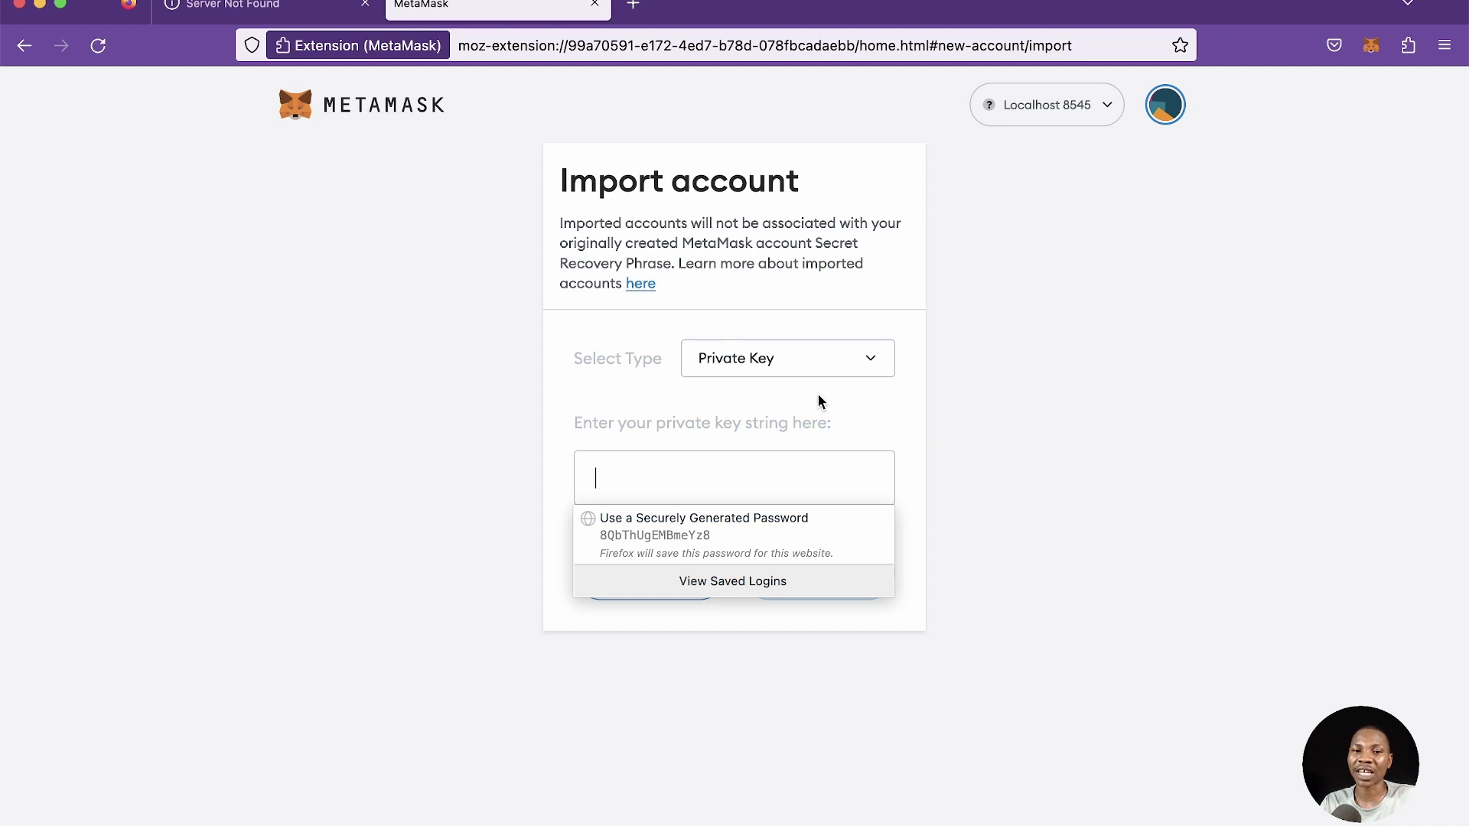
{"action": "left_click", "coordinate": [747, 356]}
{"action": "left_click", "coordinate": [798, 349]}
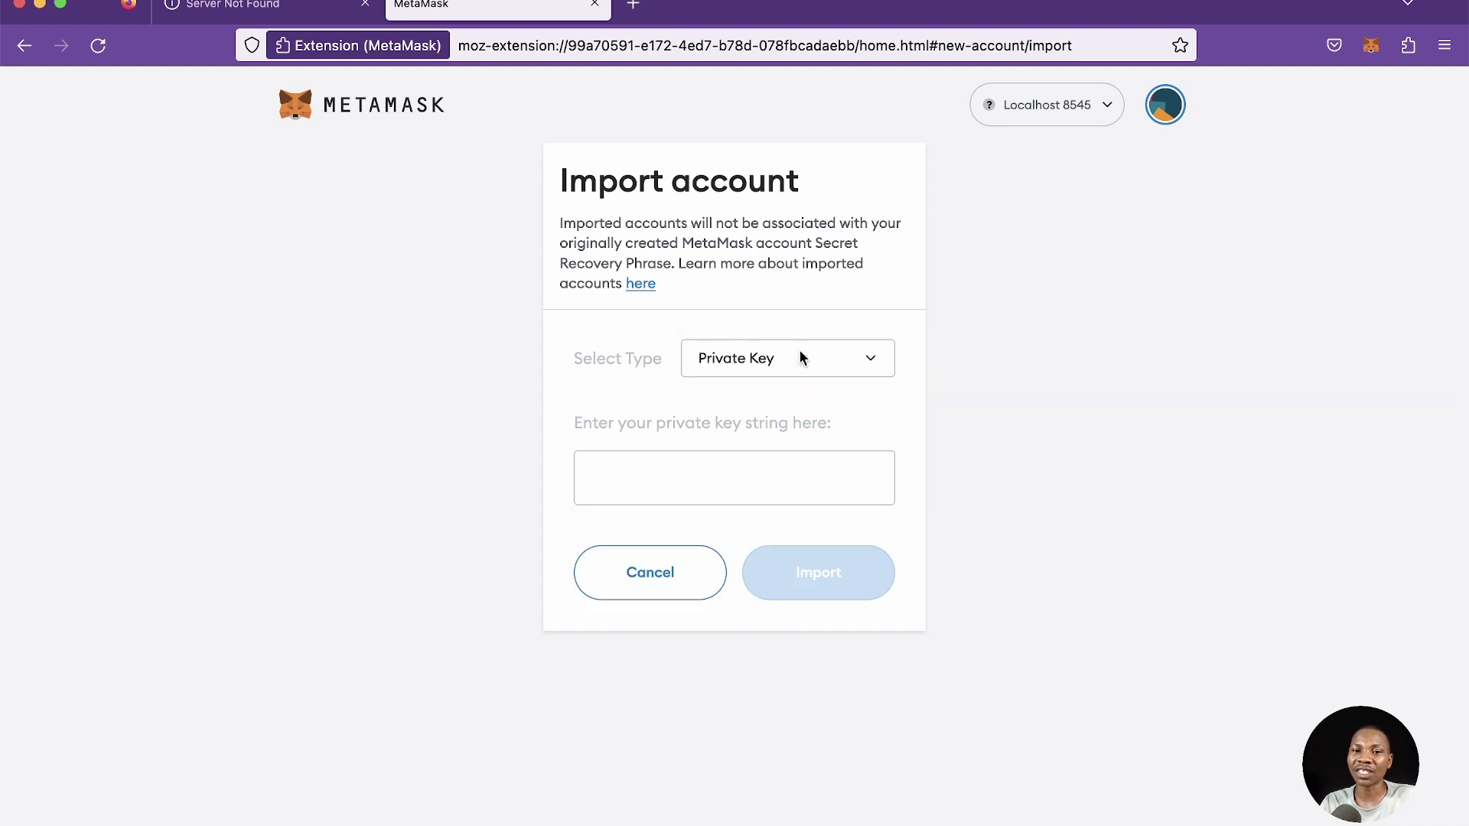
{"action": "left_click", "coordinate": [672, 492]}
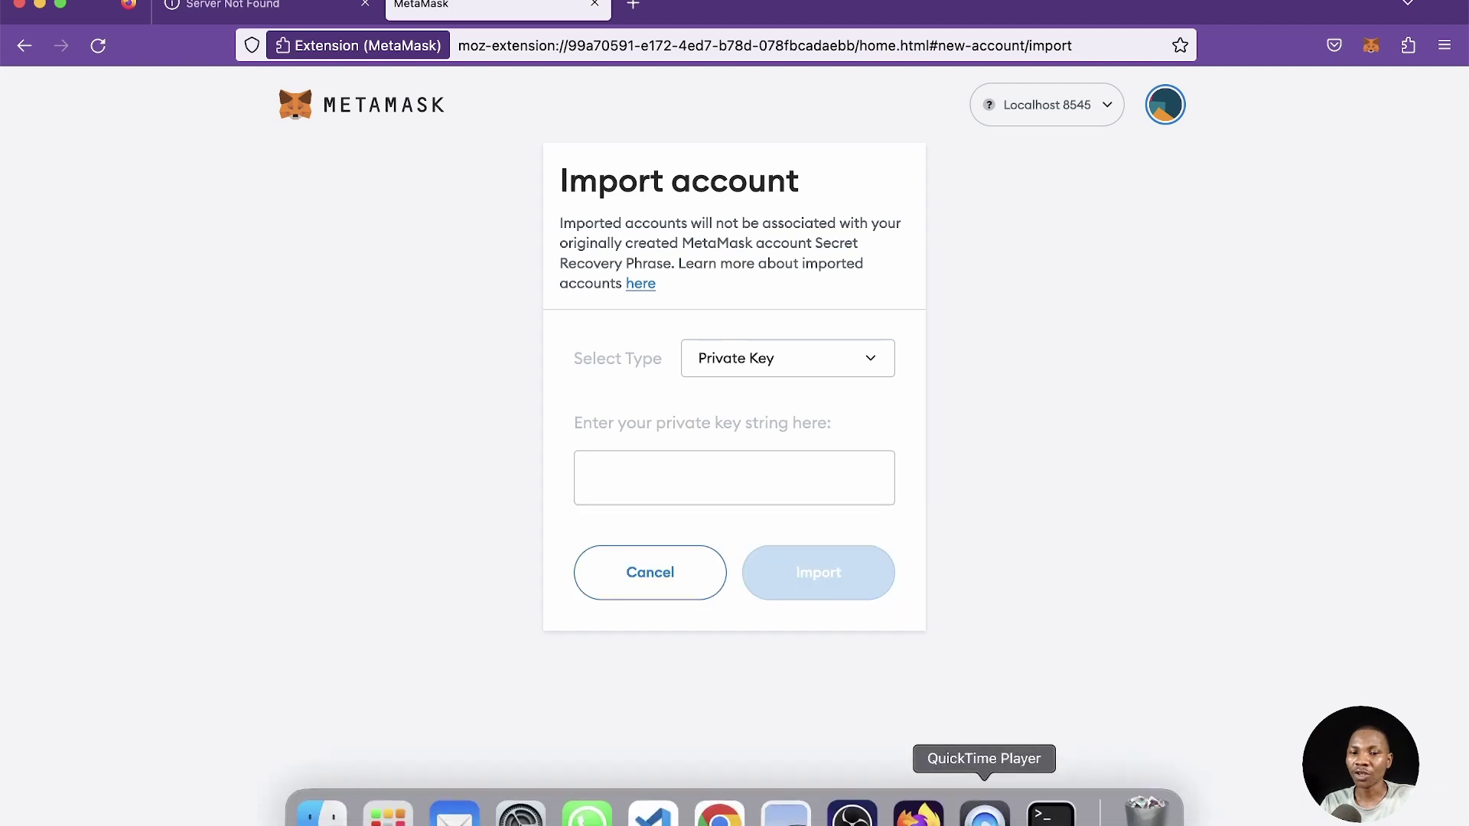
- Copy Hardhat Account #0's private key from Terminal and import it as Account 3 with 10000 ETH
{"action": "left_click", "coordinate": [1050, 813]}
{"action": "double_click", "coordinate": [984, 508]}
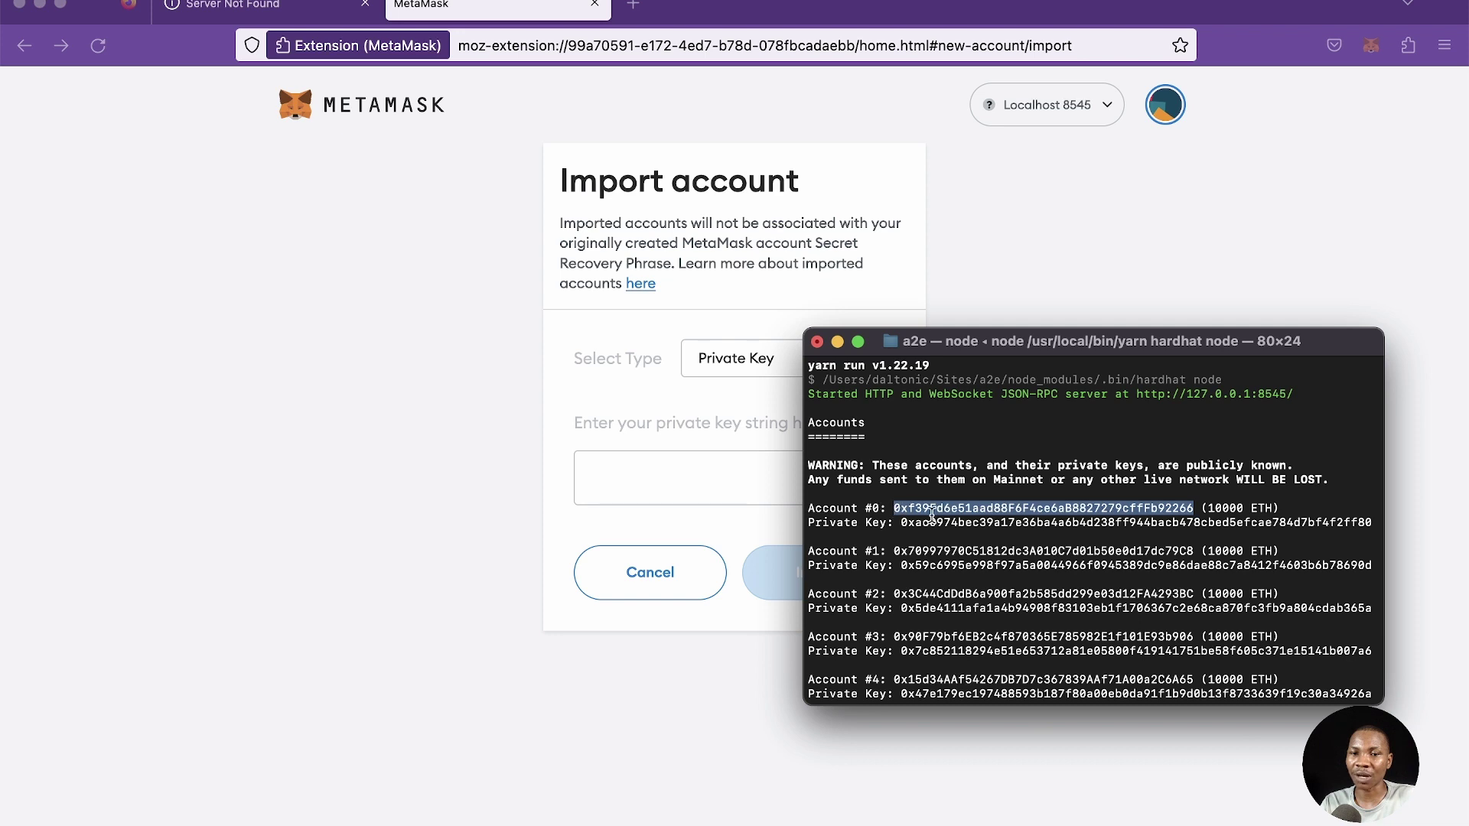
{"action": "mouse_move", "coordinate": [953, 520]}
{"action": "left_mouse_down"}
{"action": "mouse_move", "coordinate": [910, 513]}
{"action": "mouse_move", "coordinate": [935, 511]}
{"action": "left_mouse_up"}
{"action": "double_click", "coordinate": [950, 522]}
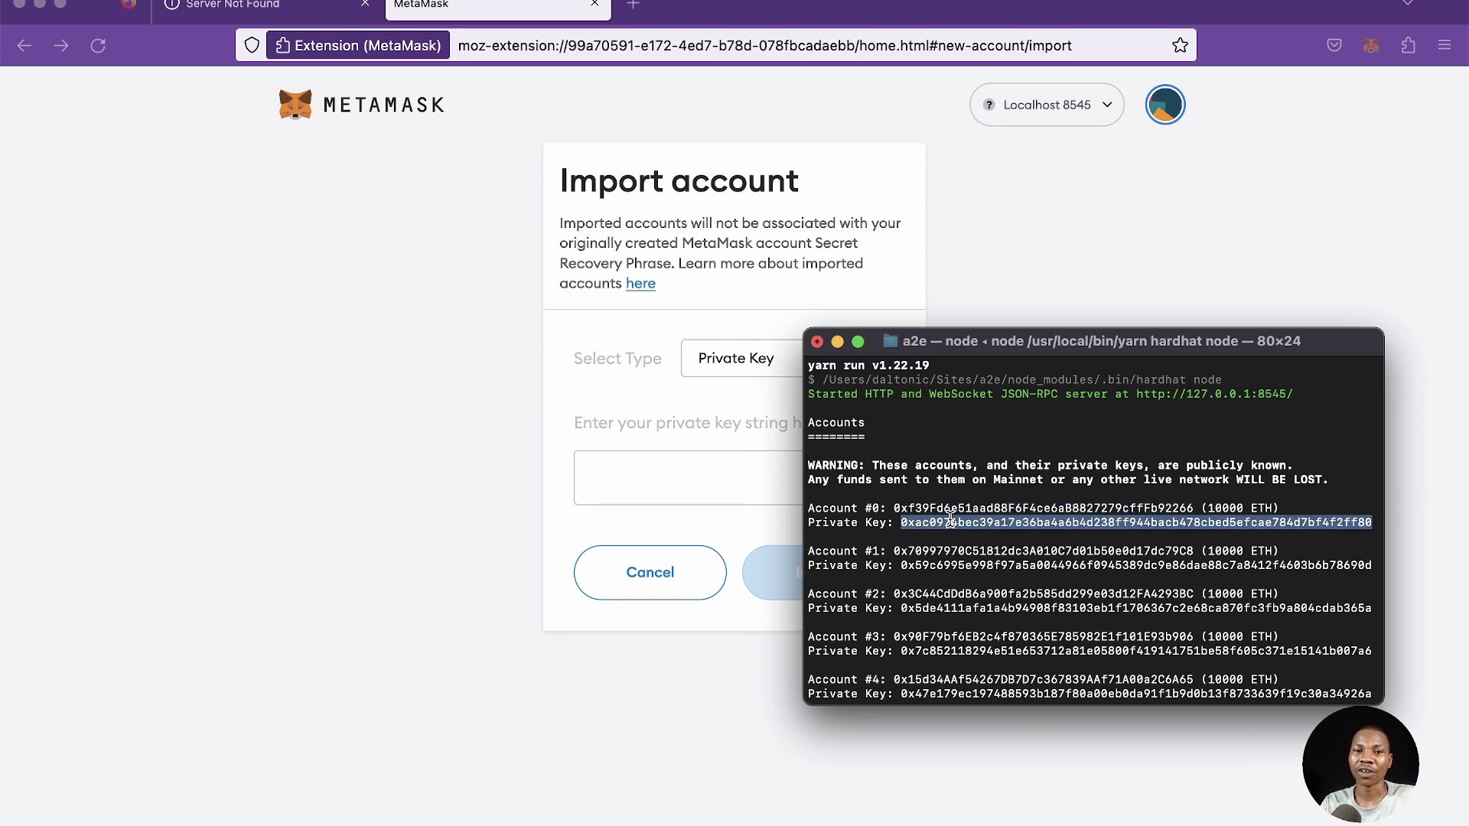
{"action": "left_click", "coordinate": [626, 472]}
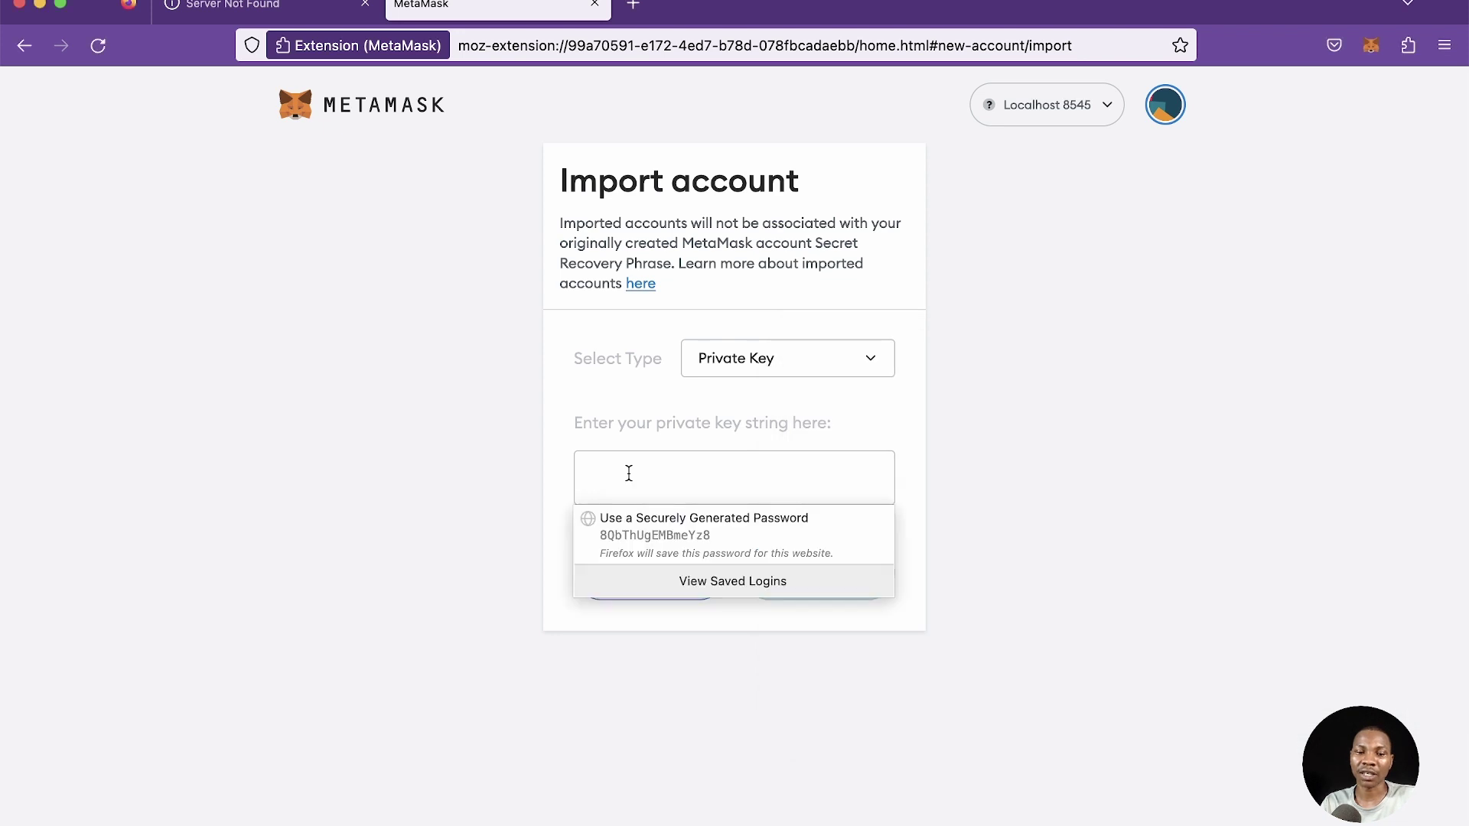
{"action": "key", "text": "super+v"}
{"action": "left_click", "coordinate": [814, 574]}
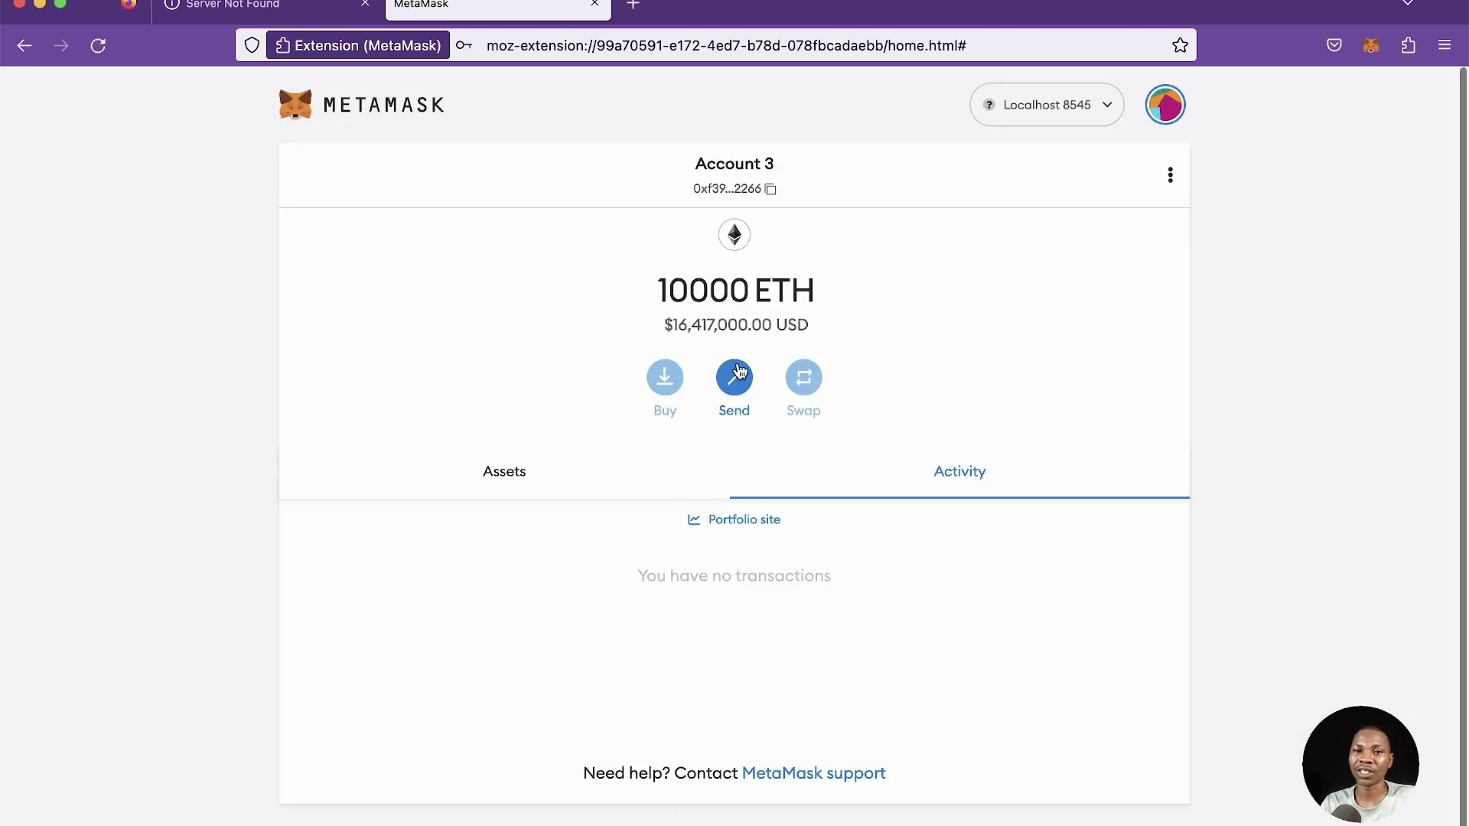
{"action": "left_click_drag", "start_coordinate": [663, 291], "coordinate": [854, 300]}
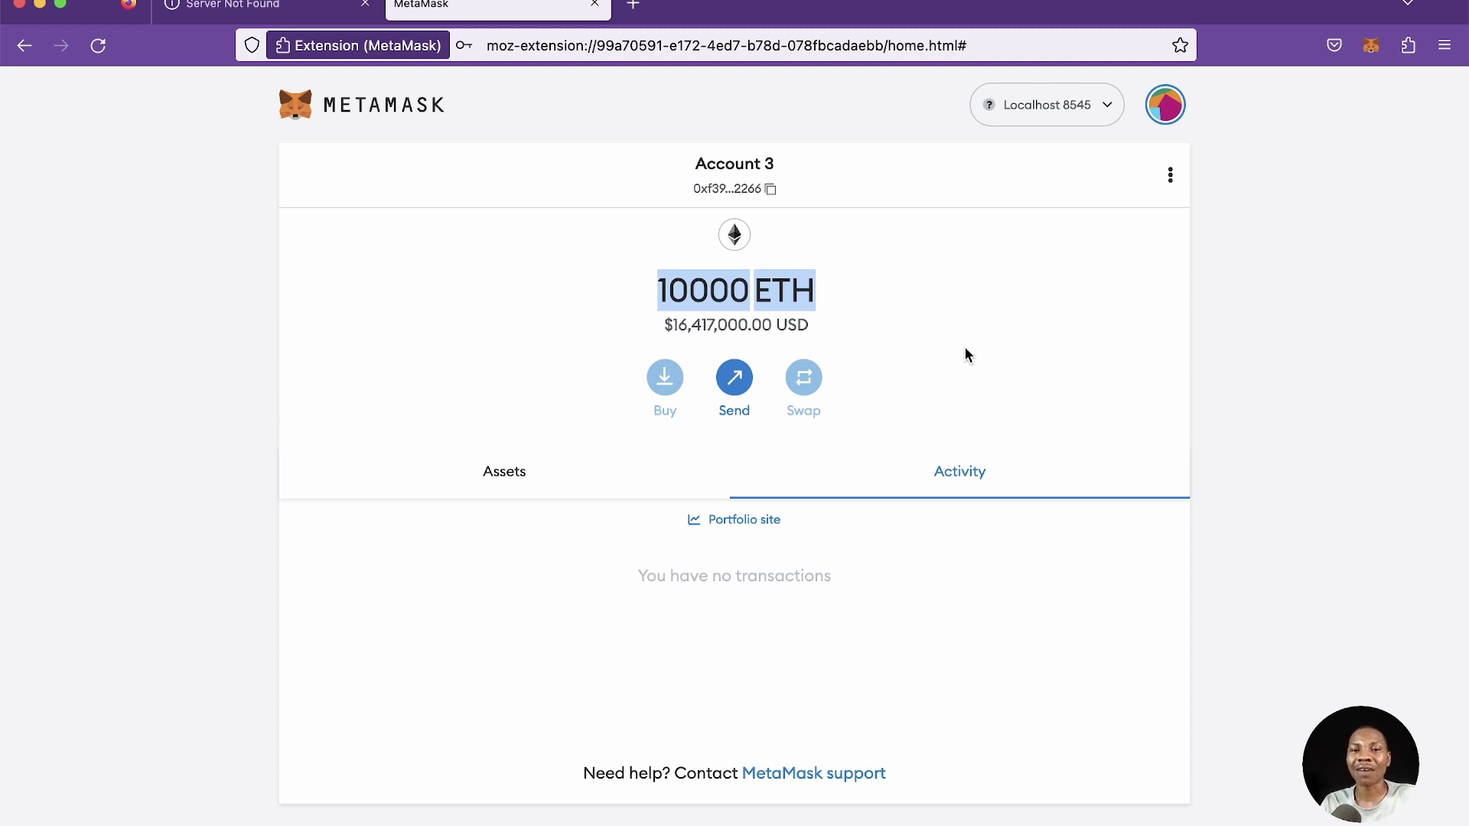
{"action": "left_click", "coordinate": [921, 380]}
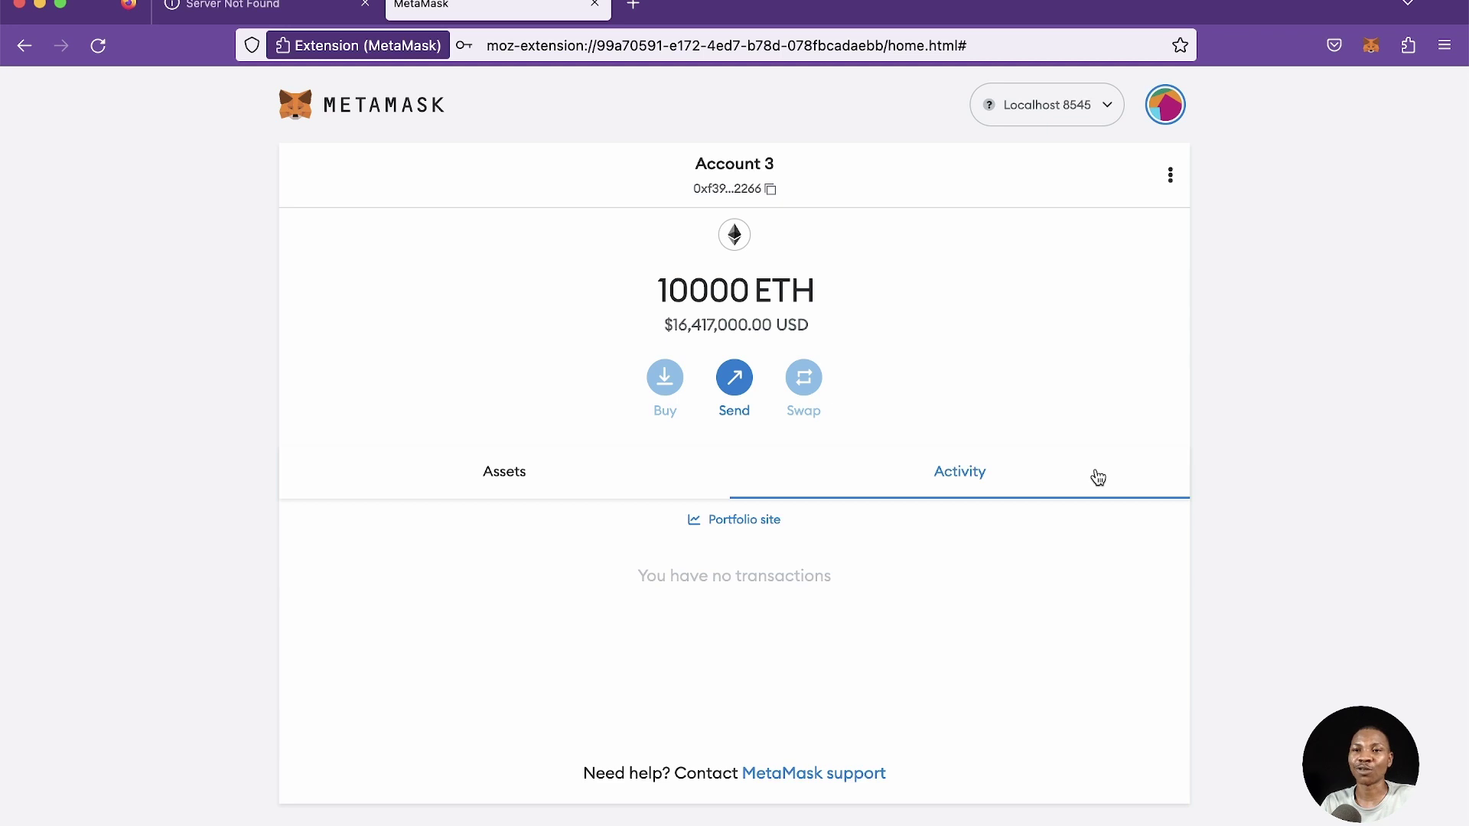
- Import Hardhat Account #1's private key from Terminal as Account 4
{"action": "left_click", "coordinate": [1166, 109]}
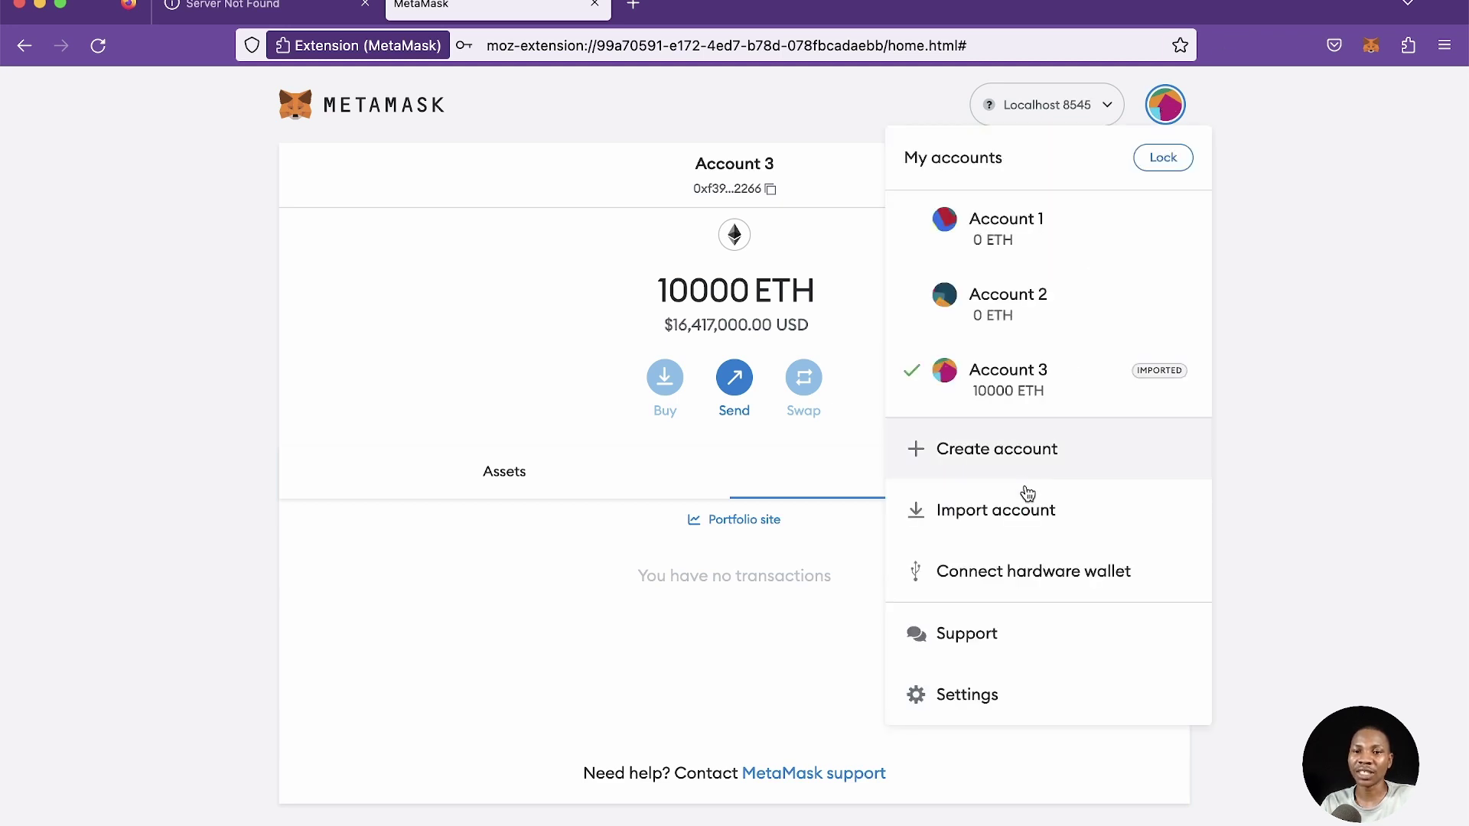
{"action": "left_click", "coordinate": [988, 512]}
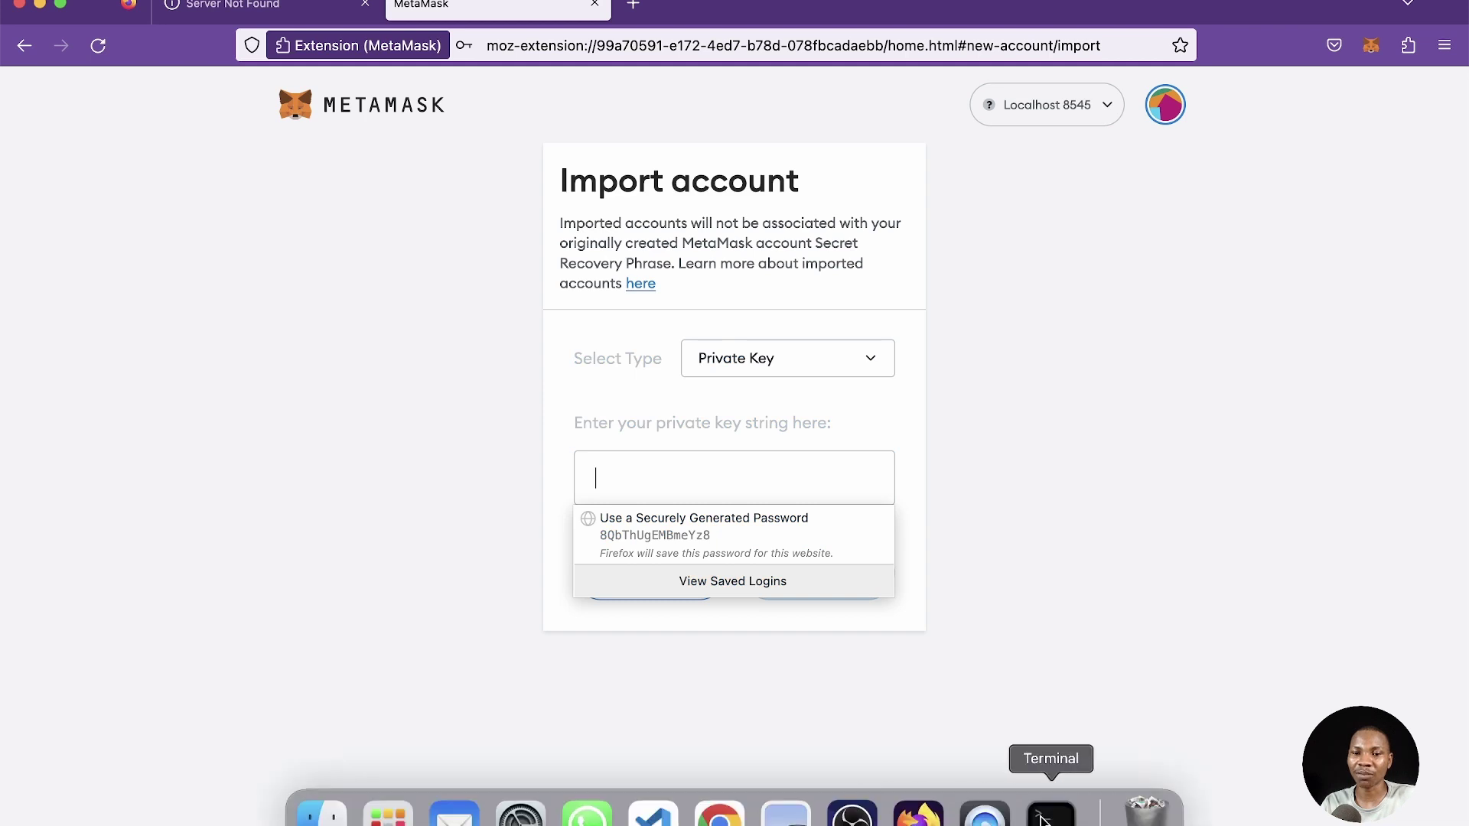
{"action": "left_click", "coordinate": [1051, 813]}
{"action": "double_click", "coordinate": [960, 550]}
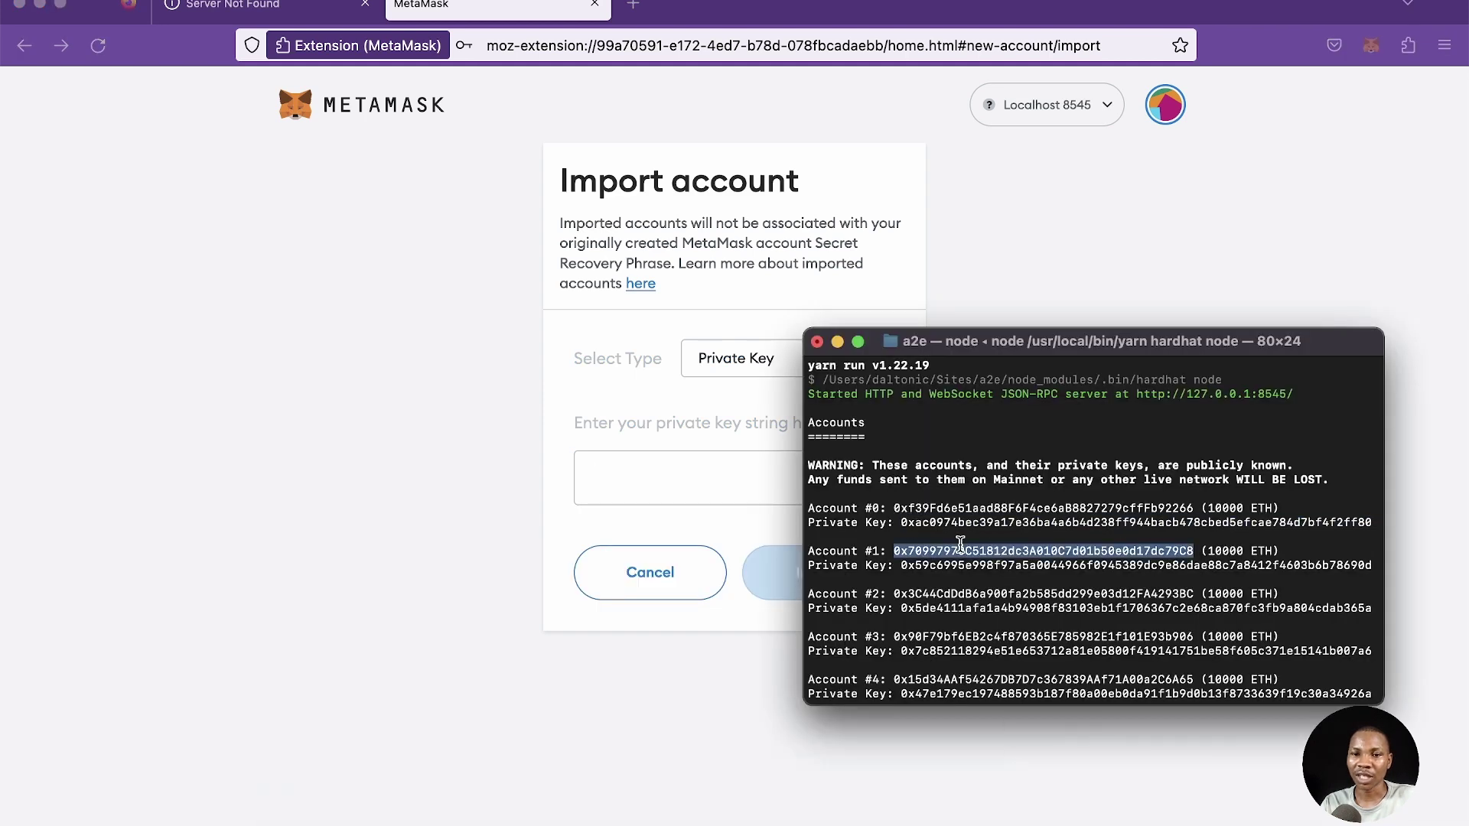
{"action": "double_click", "coordinate": [950, 564]}
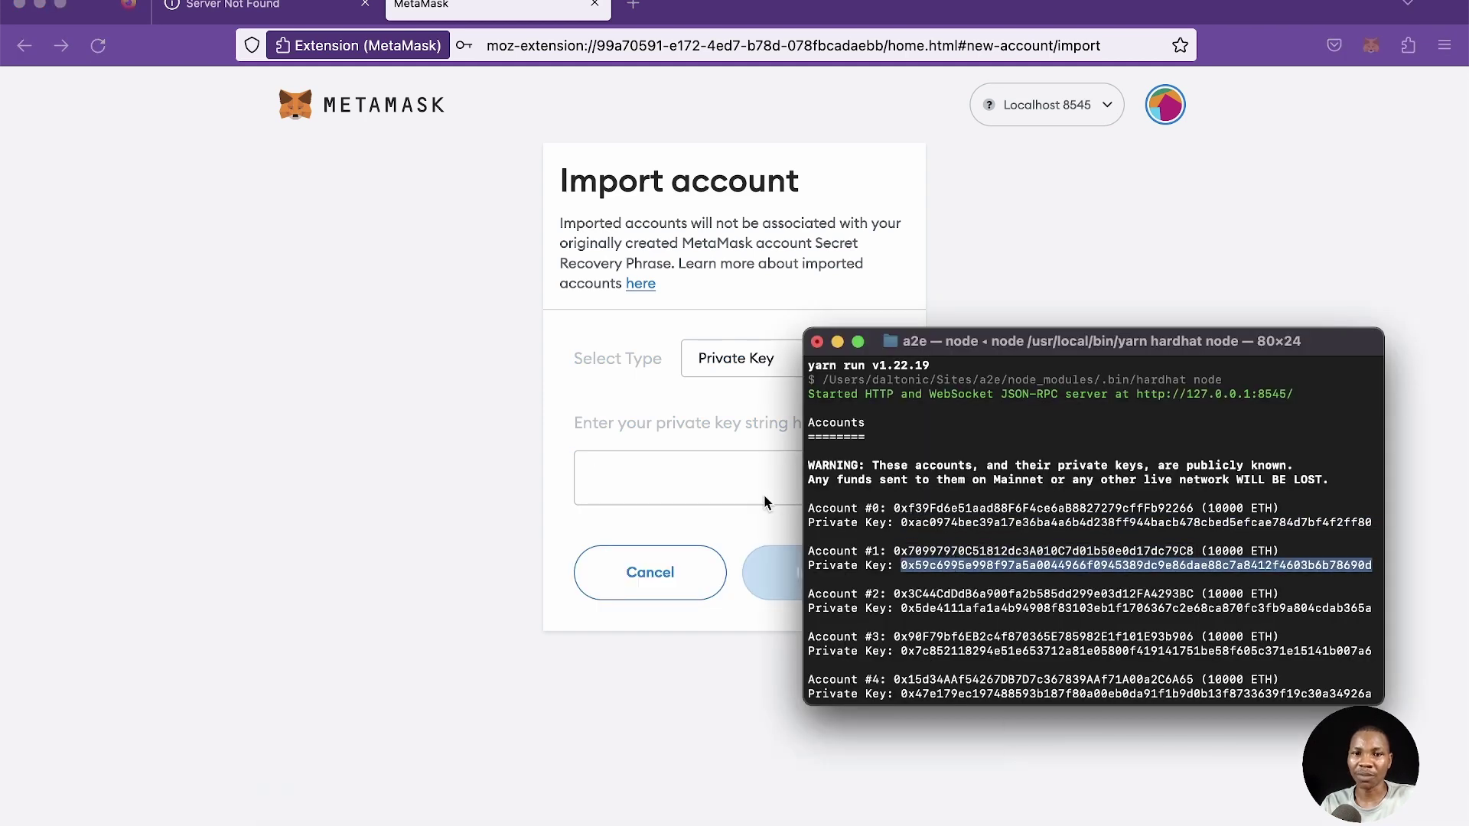
{"action": "left_click", "coordinate": [703, 474]}
{"action": "key", "text": "super+v"}
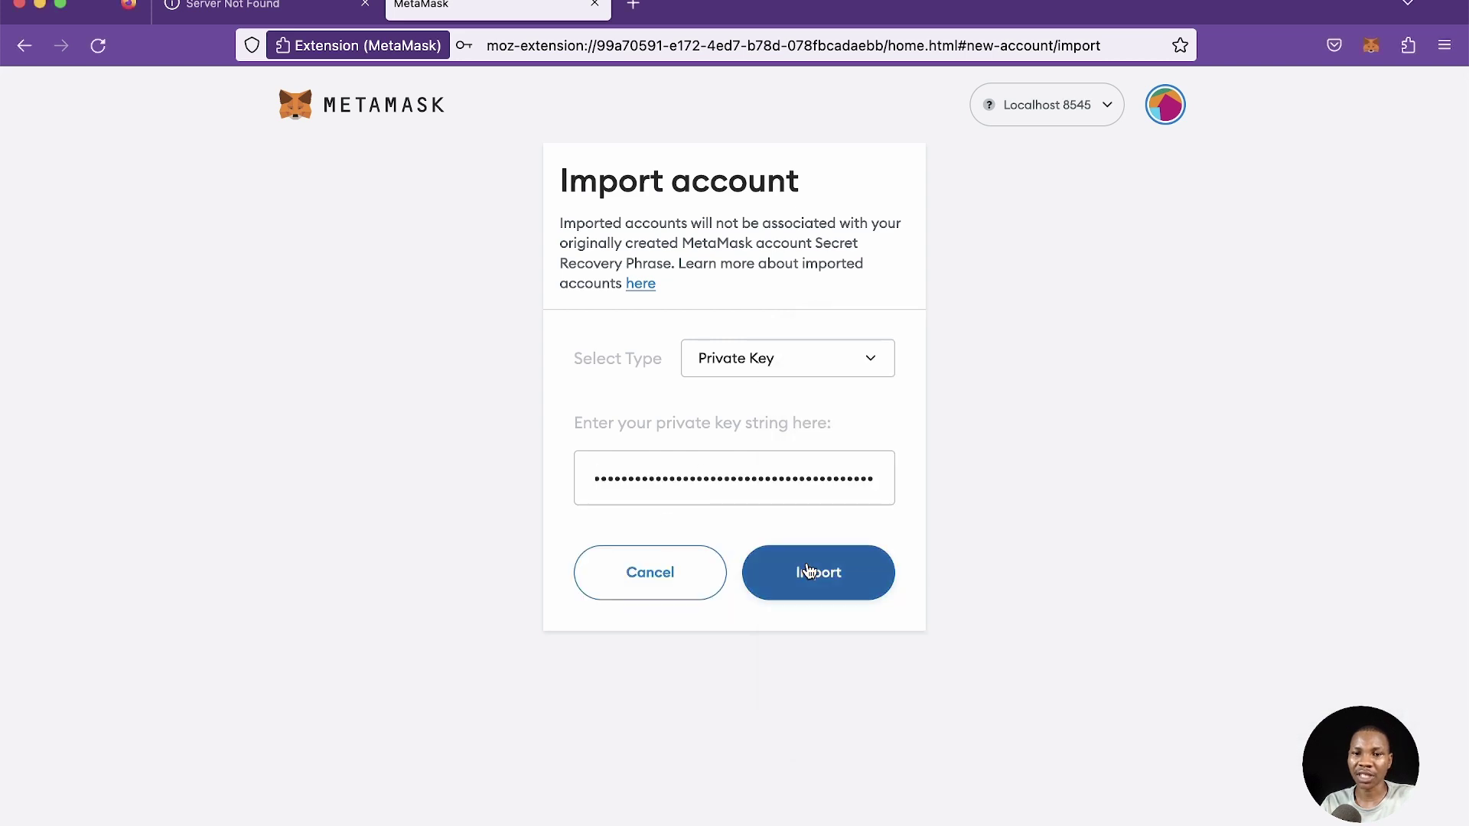
{"action": "left_click", "coordinate": [812, 566]}
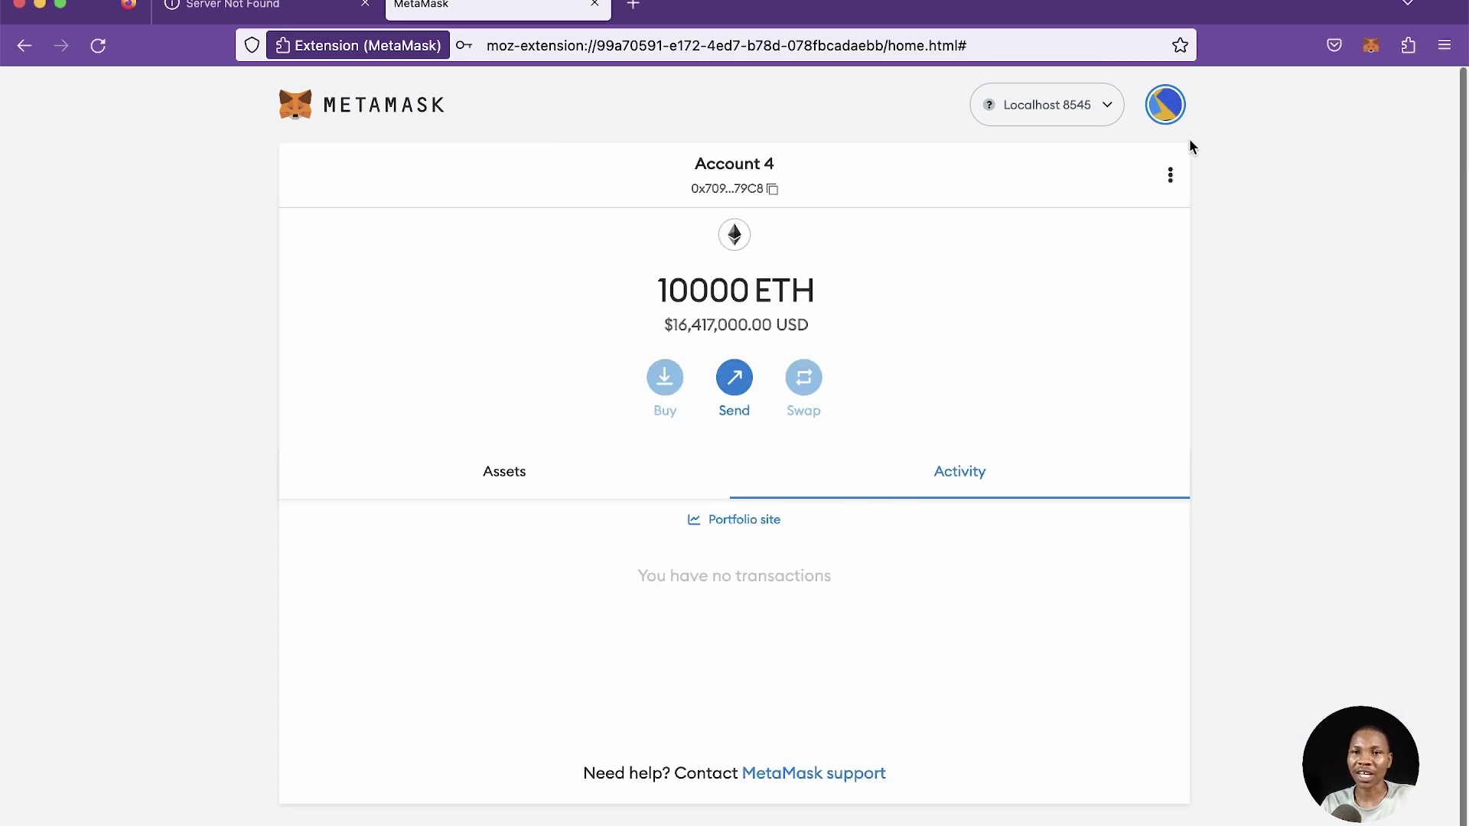
- Import Hardhat Account #2's private key as Account 5 with 10000 ETH
{"action": "left_click", "coordinate": [1160, 114]}
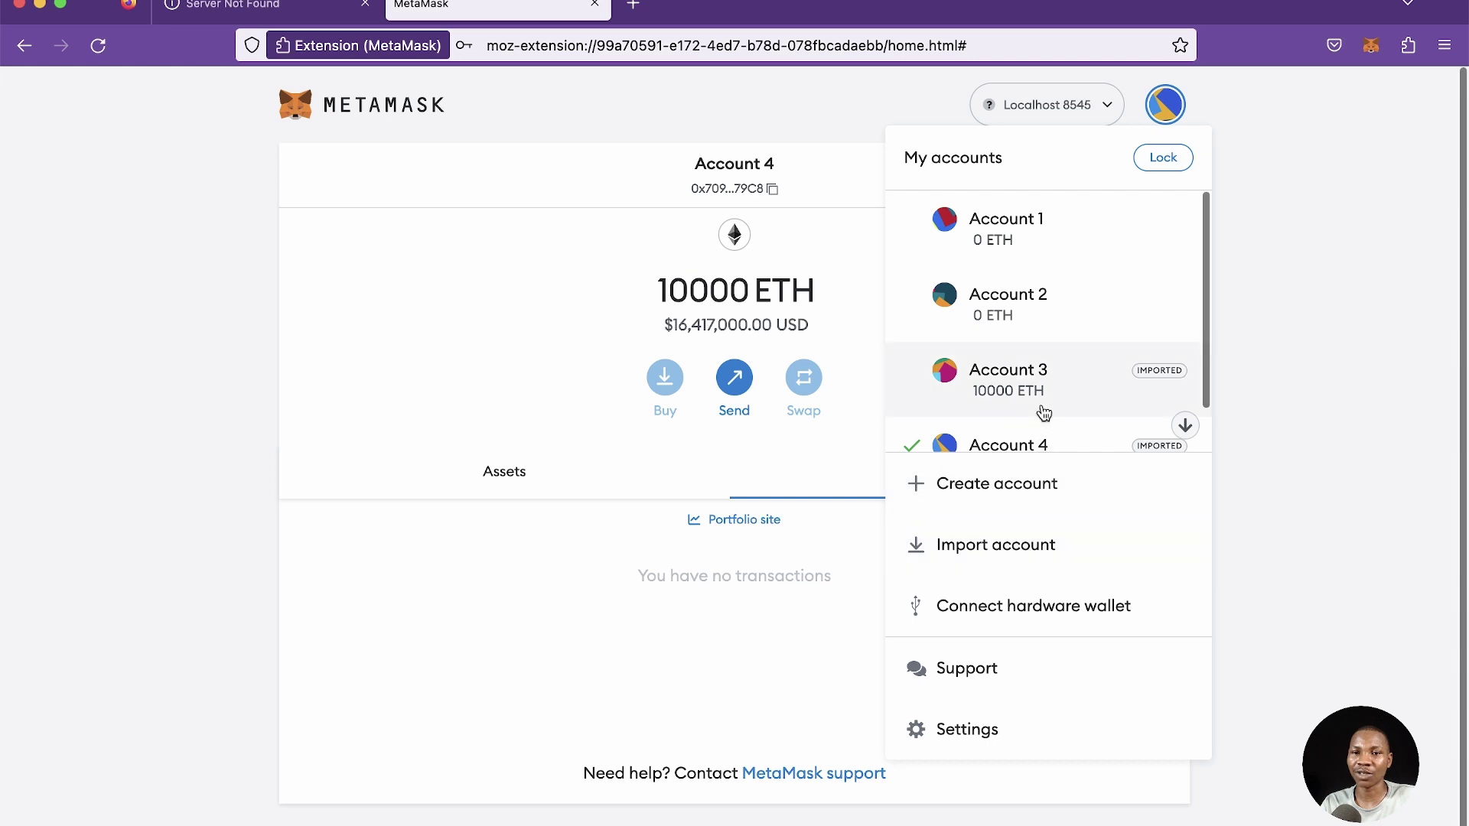
{"action": "scroll", "coordinate": [1043, 409], "scroll_direction": "down", "scroll_amount": 1}
{"action": "left_click", "coordinate": [1037, 555]}
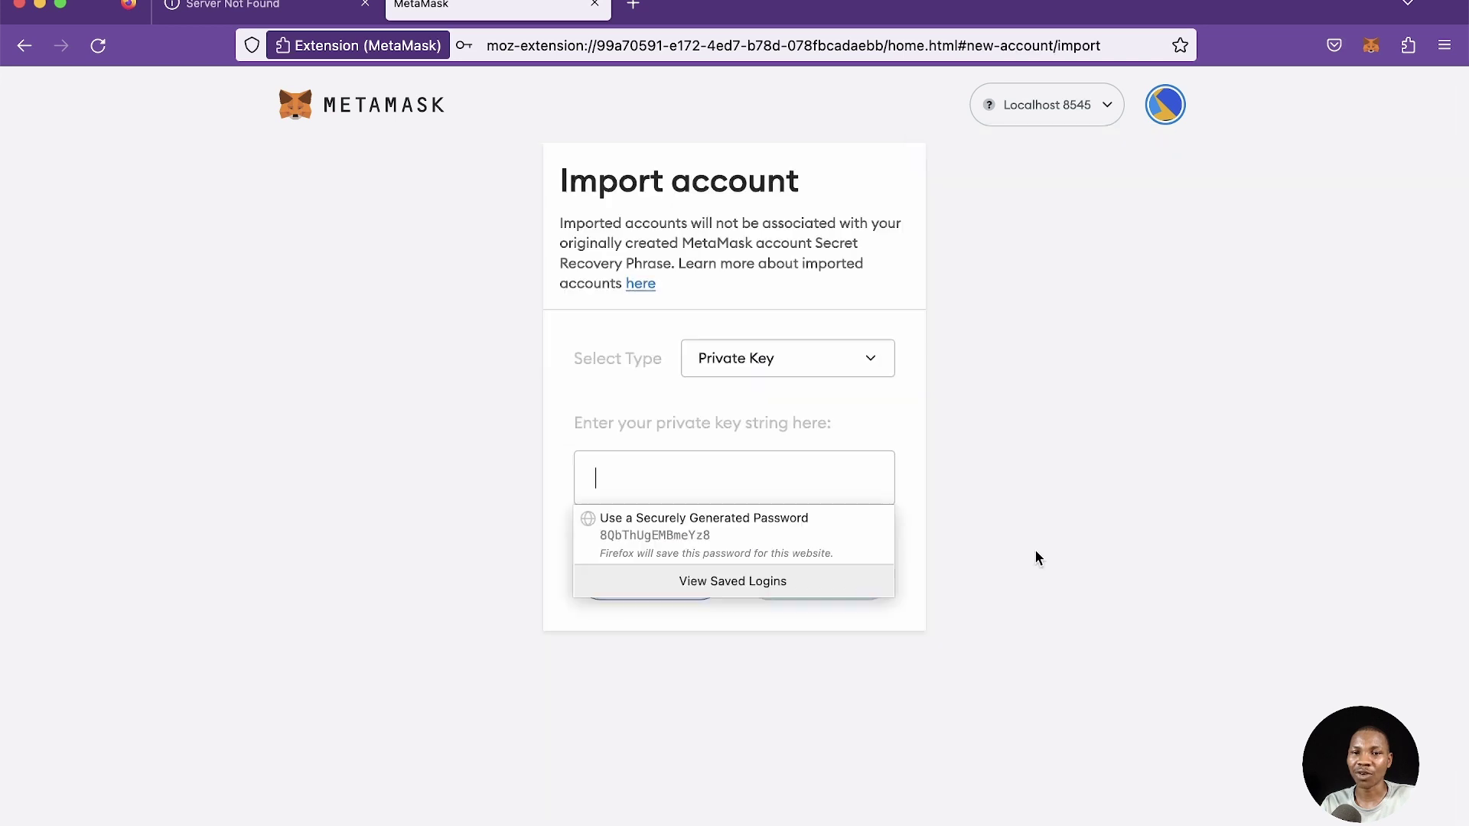
{"action": "left_click", "coordinate": [1017, 812]}
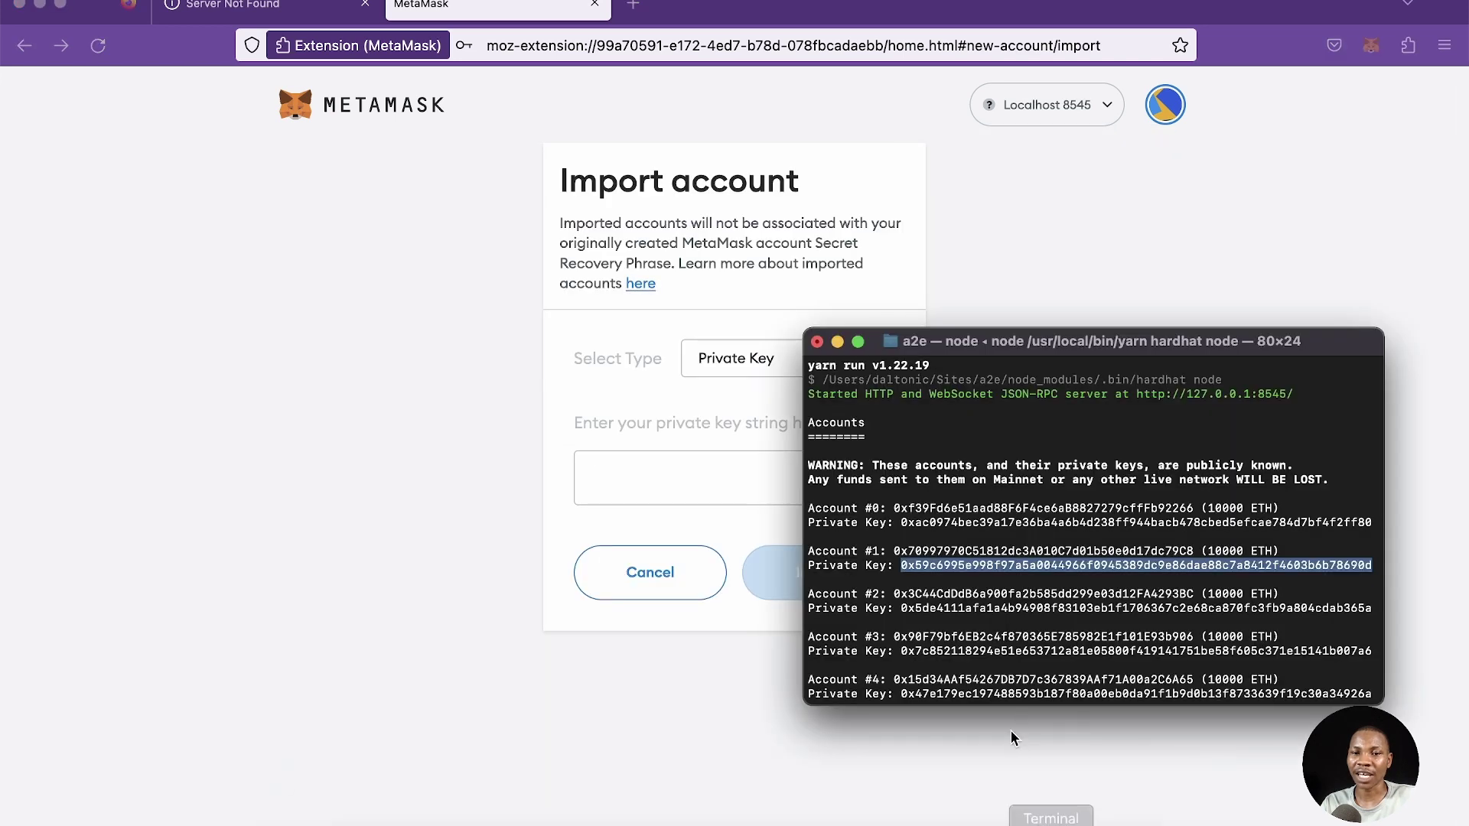
{"action": "double_click", "coordinate": [1008, 608]}
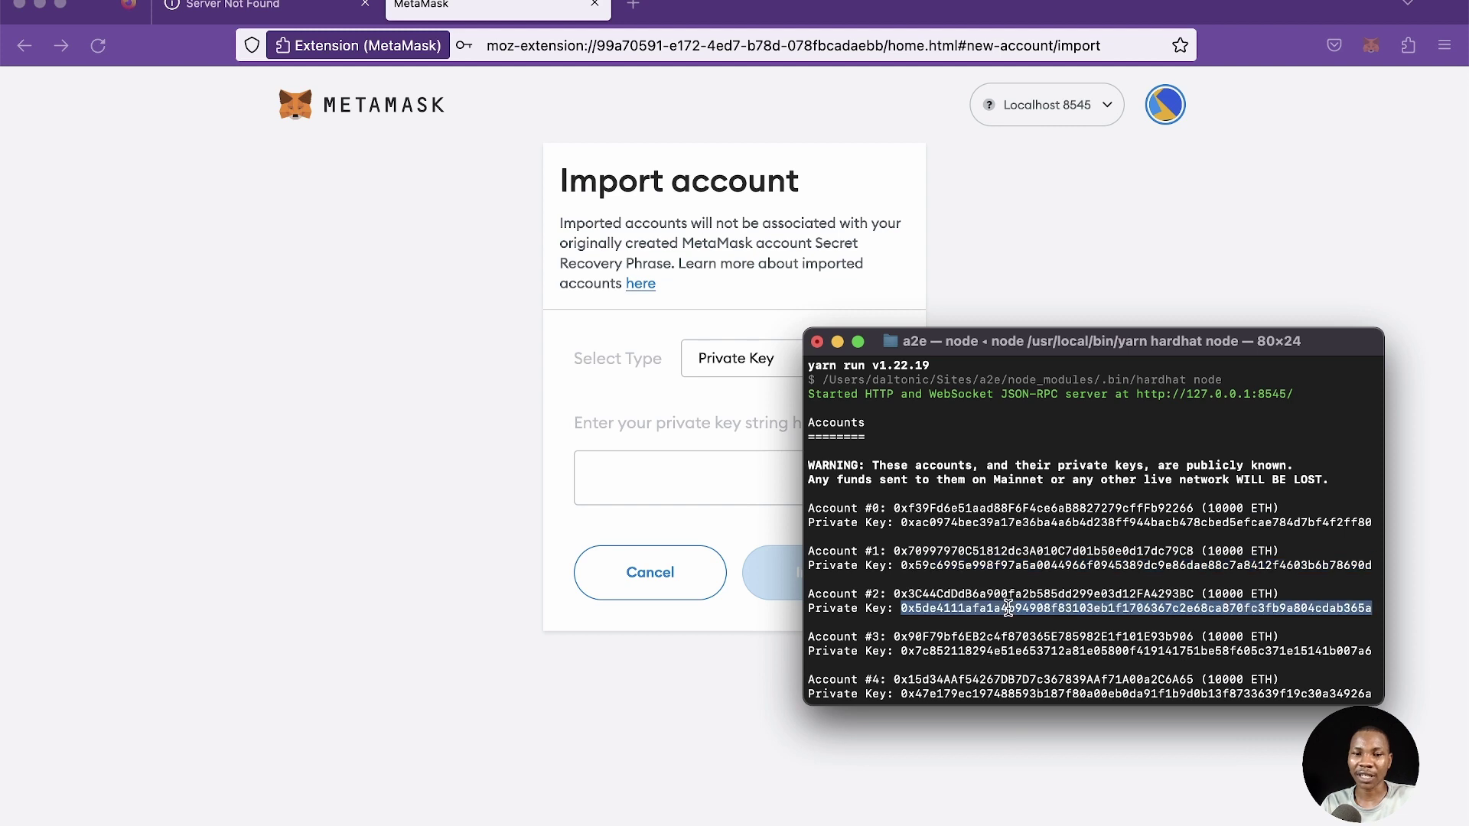
{"action": "left_click", "coordinate": [713, 501]}
{"action": "key", "text": "super+v"}
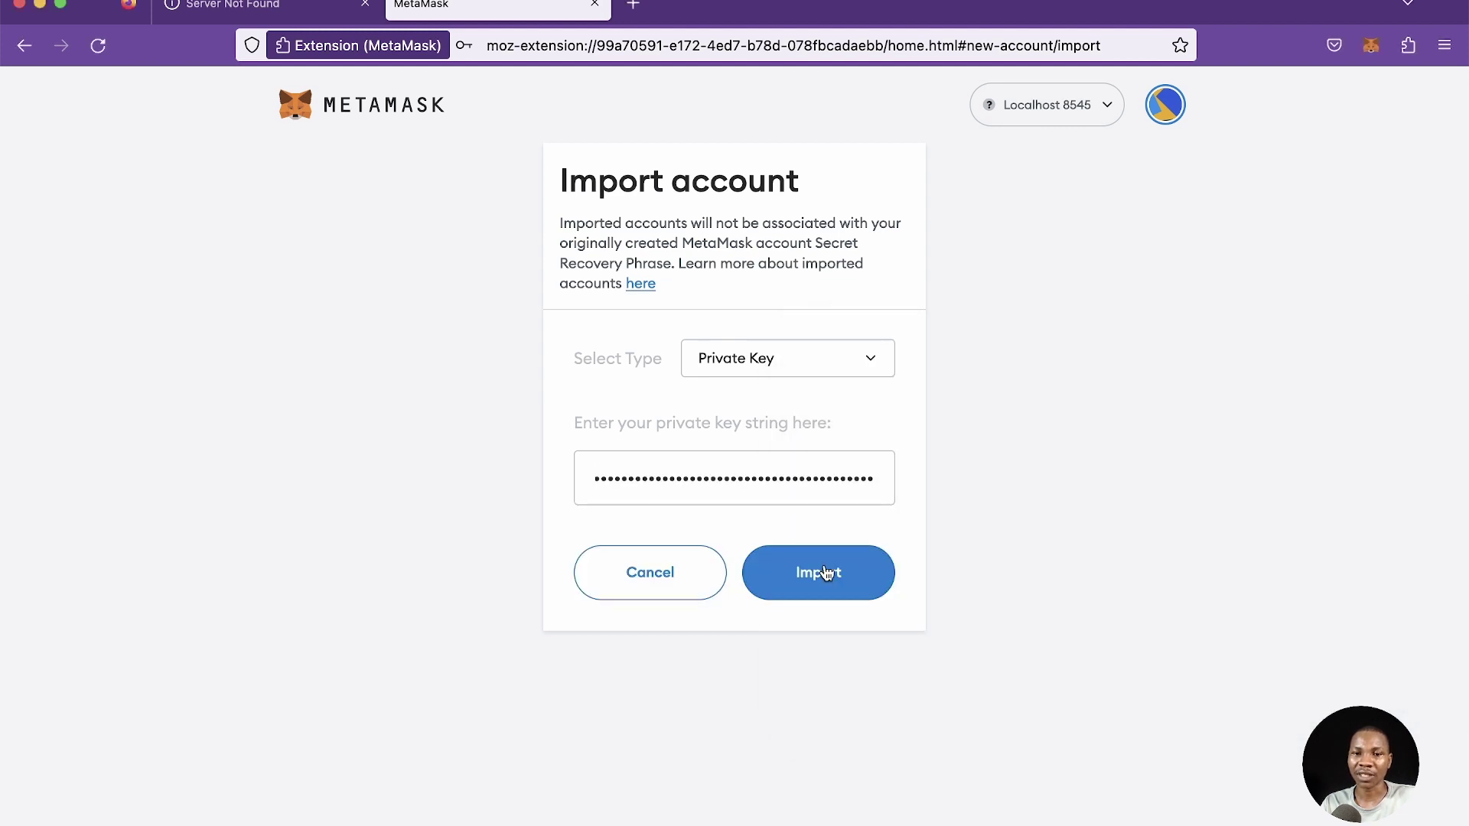
{"action": "left_click", "coordinate": [829, 574]}
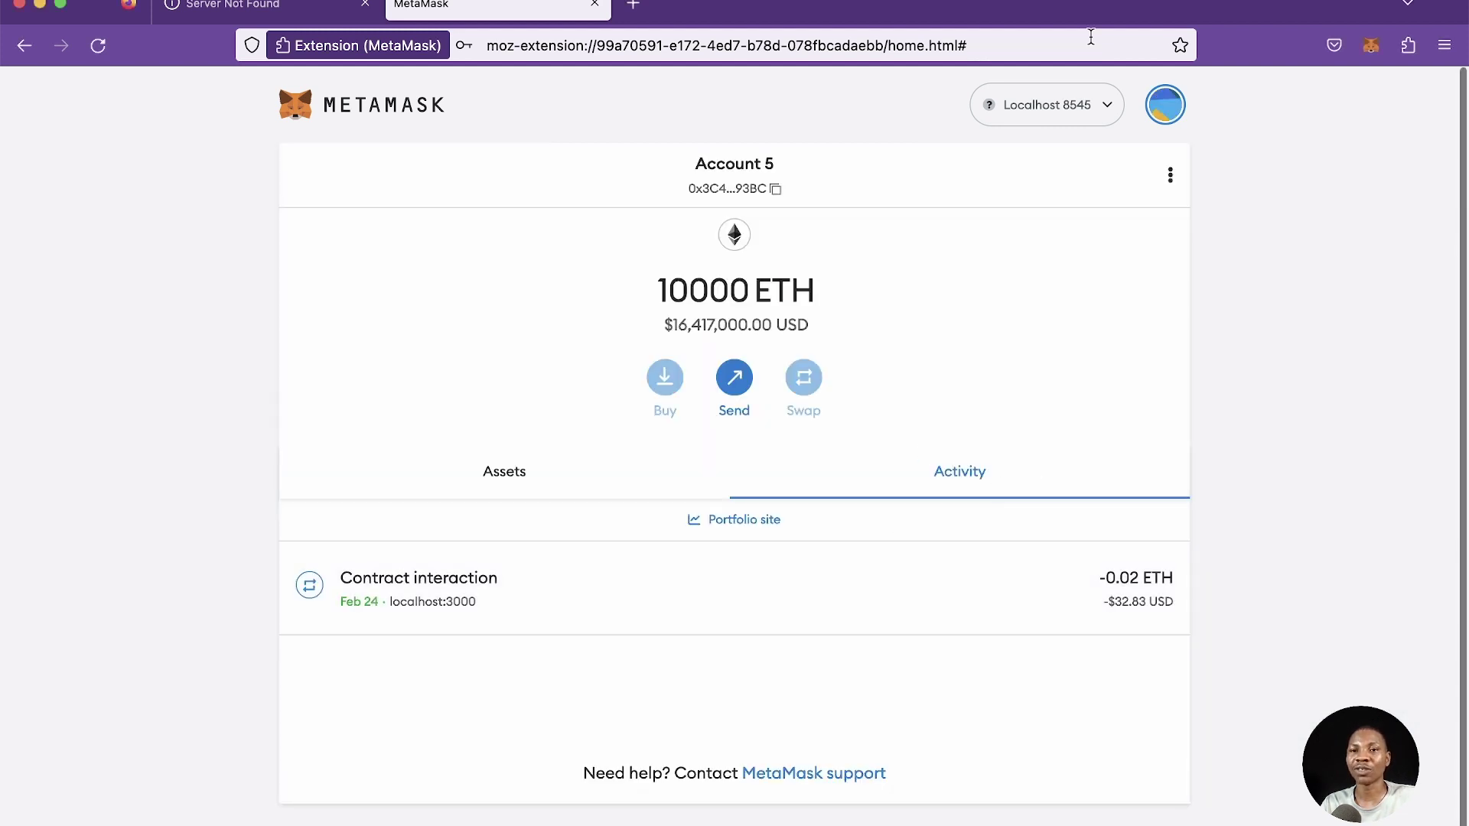
- Scroll the My accounts list and select Account 3 with 10000 ETH
{"action": "left_click", "coordinate": [1102, 104]}
{"action": "left_click", "coordinate": [1104, 105]}
{"action": "left_click", "coordinate": [1165, 105]}
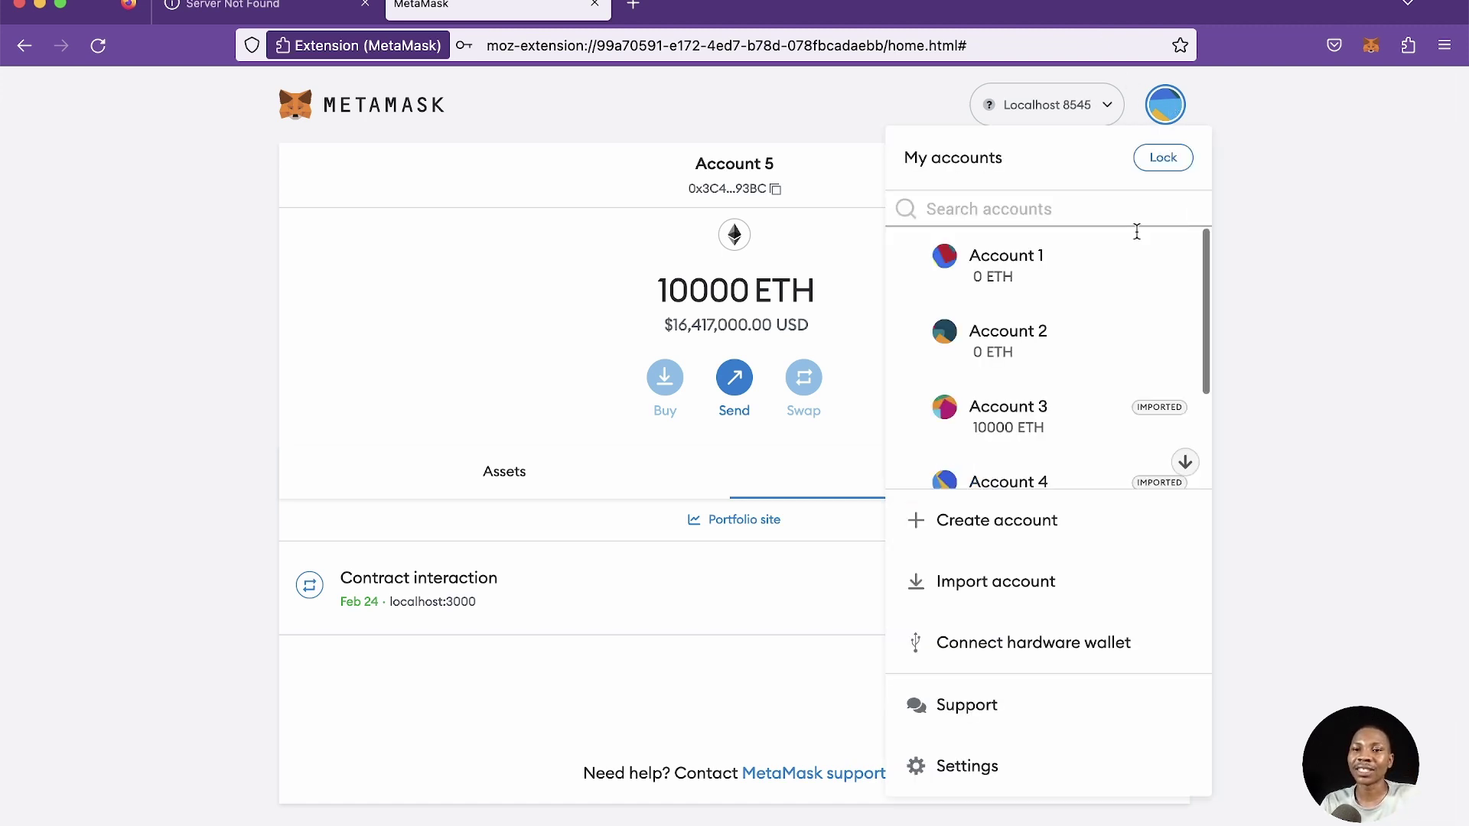
{"action": "scroll", "coordinate": [1091, 373], "scroll_direction": "down", "scroll_amount": 2}
{"action": "scroll", "coordinate": [1089, 371], "scroll_direction": "down", "scroll_amount": 1}
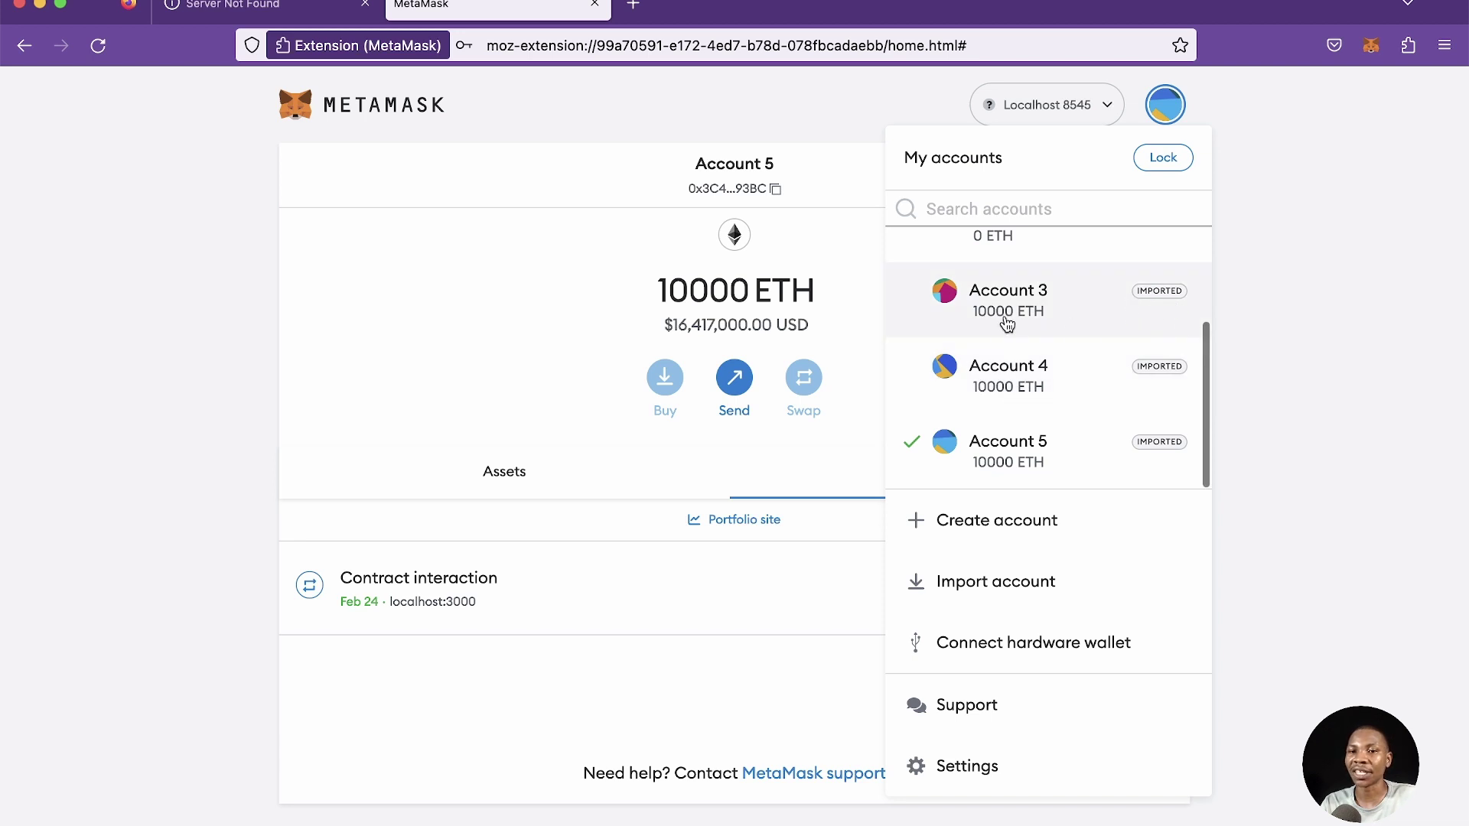
{"action": "left_click", "coordinate": [1027, 296]}
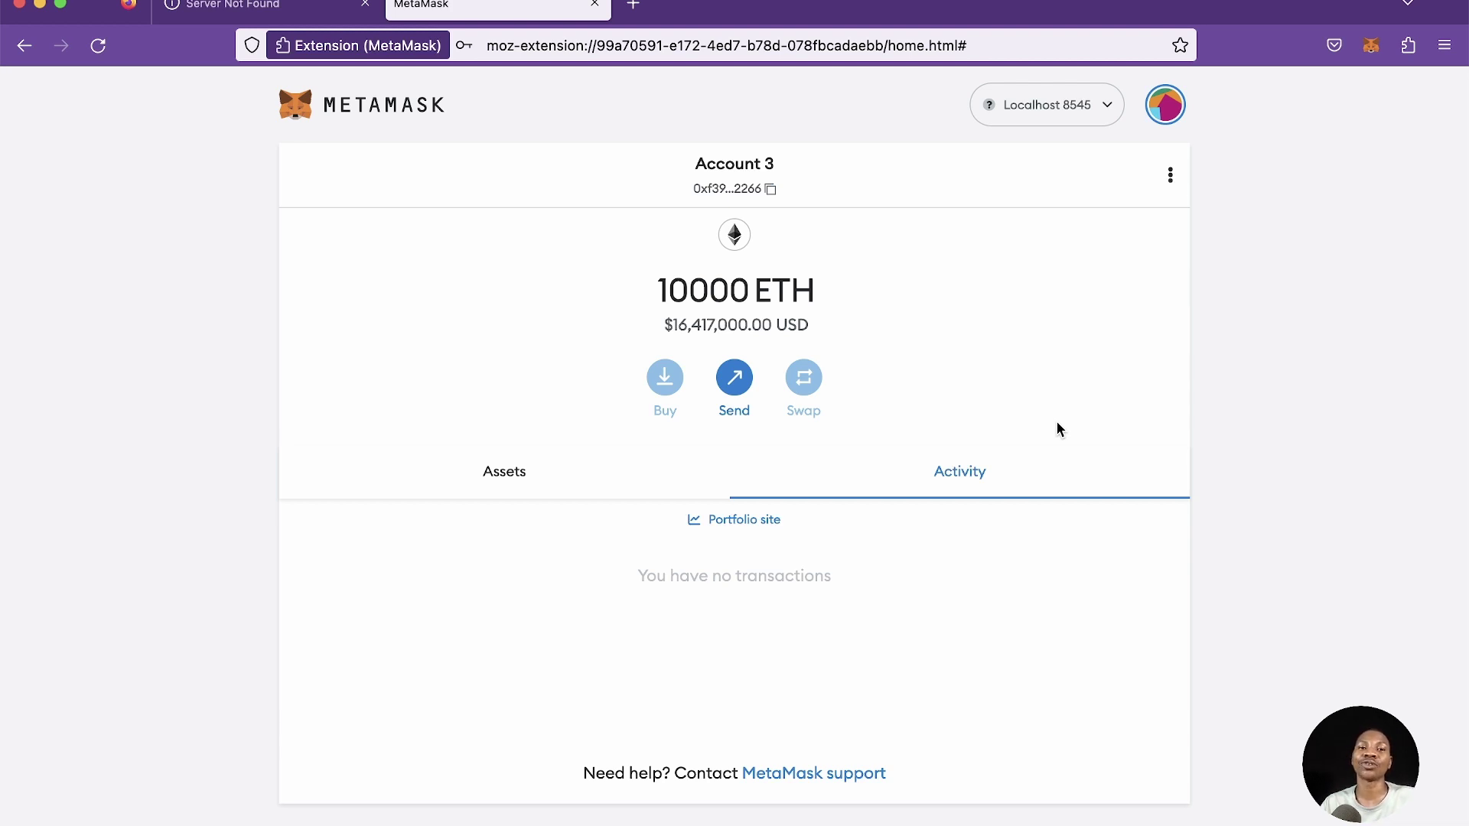
- Search the web for ganache-cli from the first tab's address bar
{"action": "left_click", "coordinate": [298, 7]}
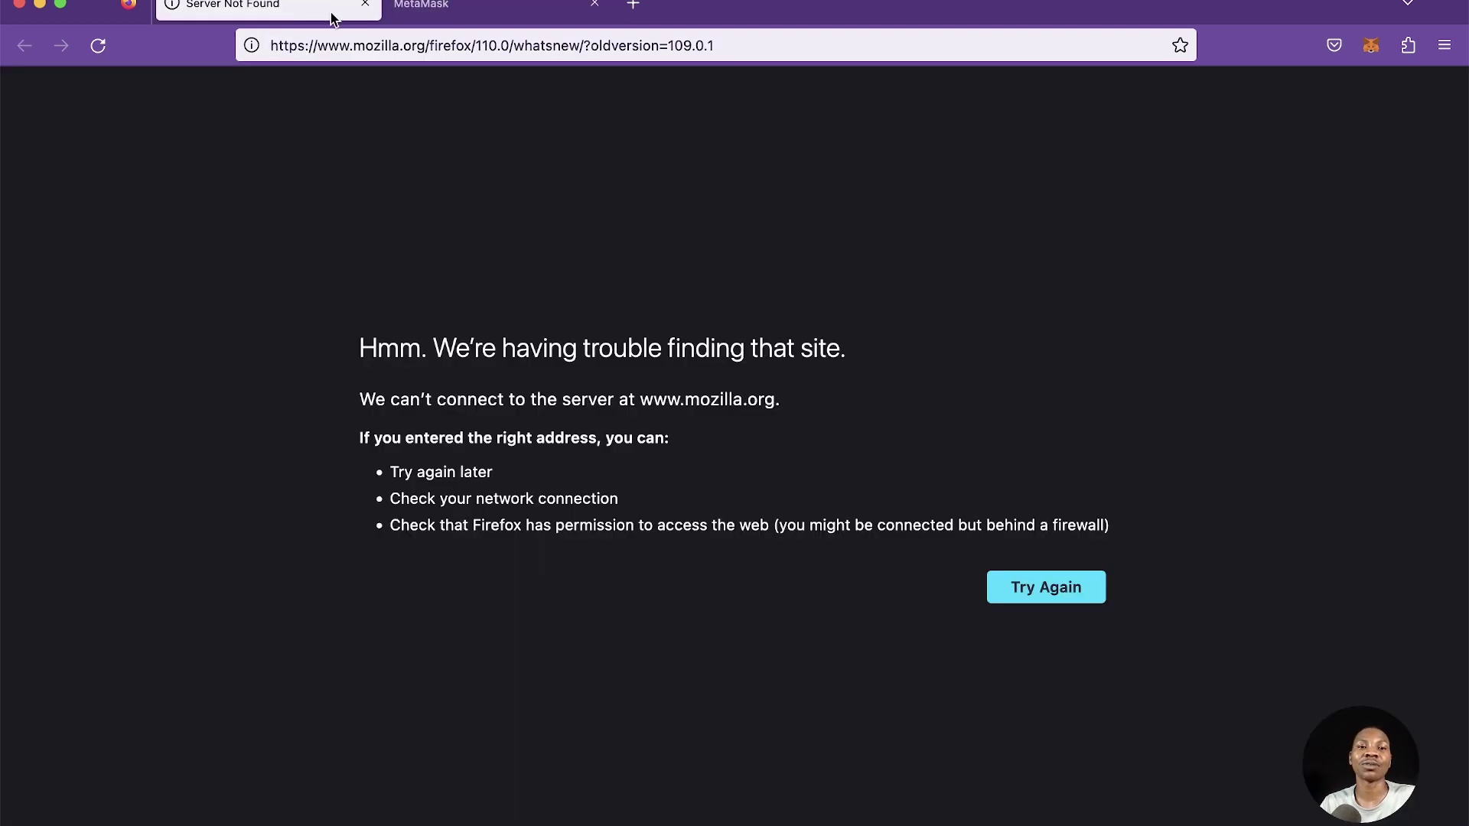
{"action": "left_click", "coordinate": [397, 34]}
{"action": "type", "text": "ganache-"}
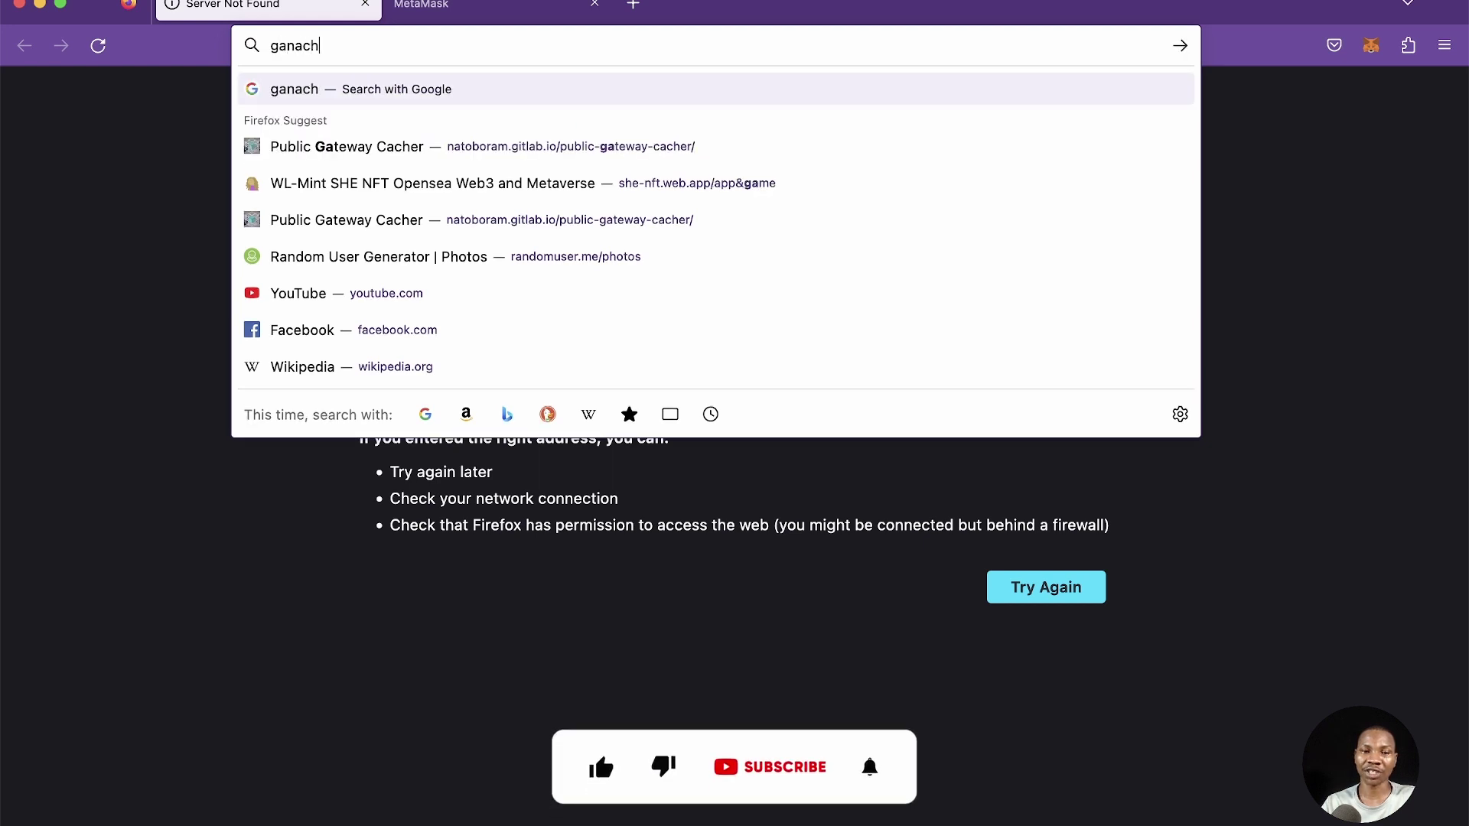
{"action": "type", "text": "cli"}
{"action": "key", "text": "Return"}
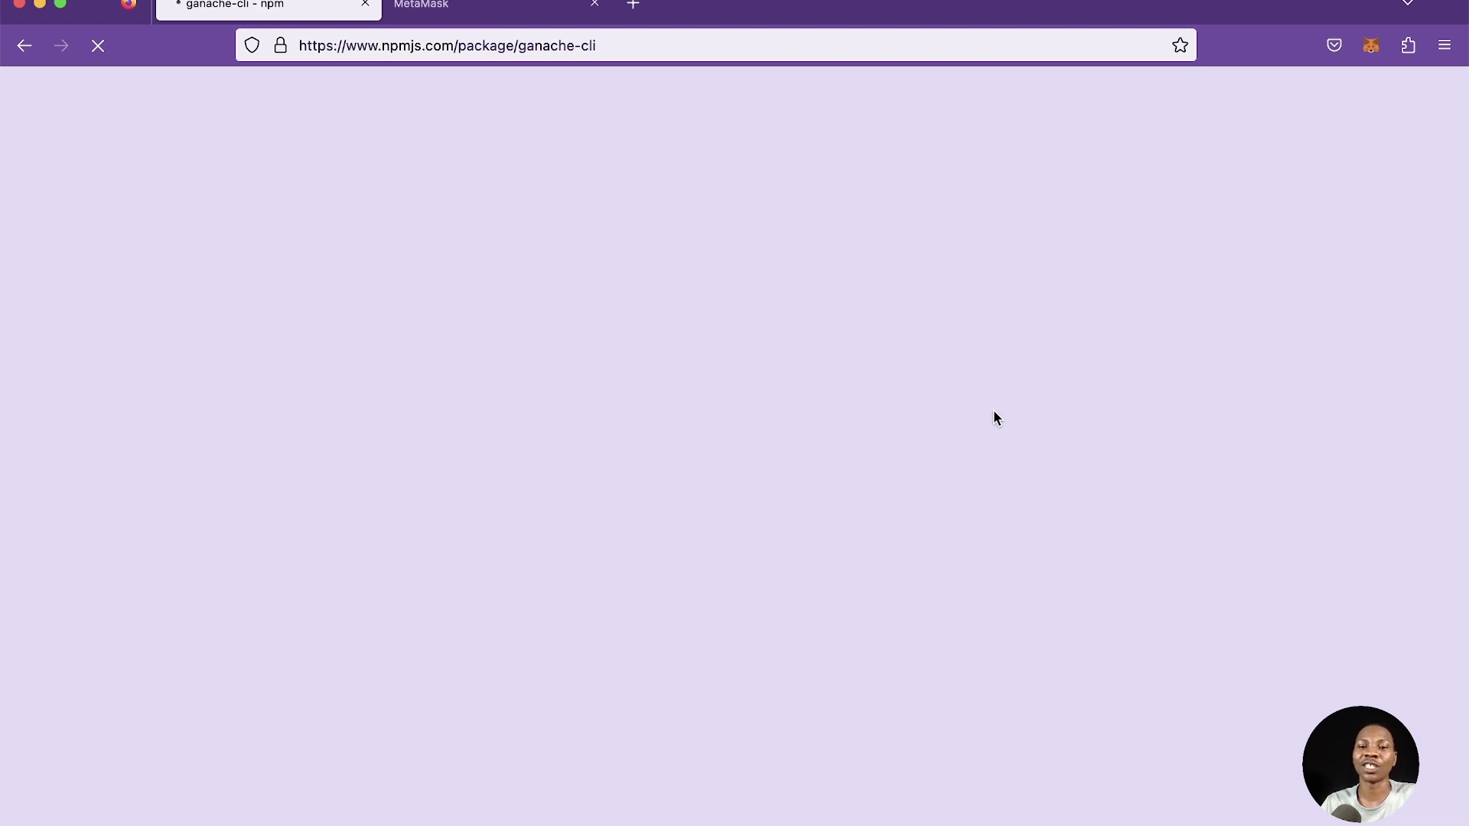
- Check the Terminal running the hardhat node and scroll through its output
{"action": "mouse_move", "coordinate": [587, 810]}
{"action": "left_click", "coordinate": [1049, 810]}
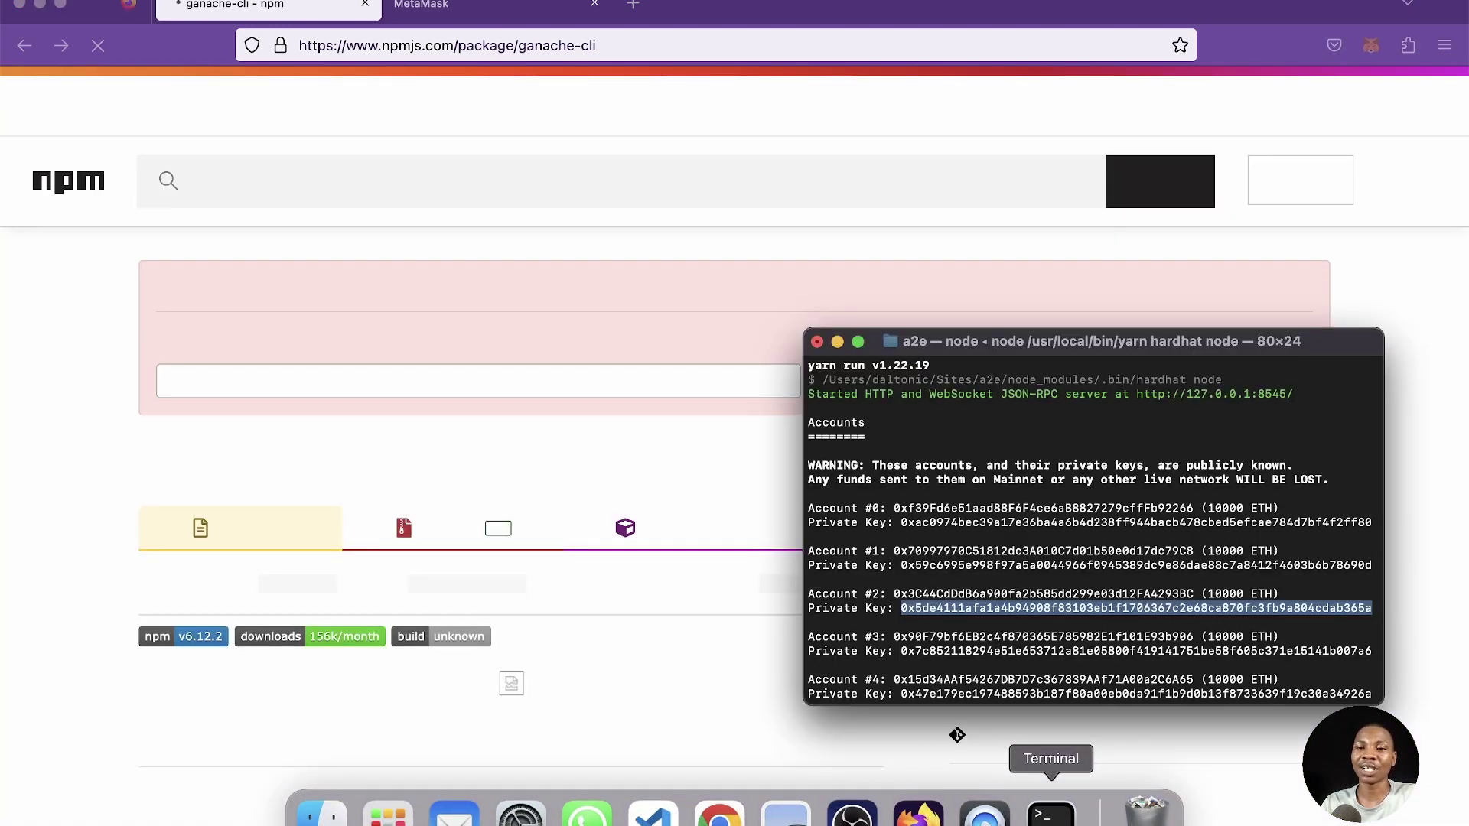
{"action": "scroll", "coordinate": [1018, 509], "scroll_direction": "down", "scroll_amount": 5}
{"action": "scroll", "coordinate": [1018, 509], "scroll_direction": "up", "scroll_amount": 5}
{"action": "scroll", "coordinate": [1018, 509], "scroll_direction": "down", "scroll_amount": 6}
{"action": "scroll", "coordinate": [1018, 509], "scroll_direction": "down", "scroll_amount": 5}
{"action": "scroll", "coordinate": [1018, 508], "scroll_direction": "up", "scroll_amount": 4}
{"action": "scroll", "coordinate": [1018, 508], "scroll_direction": "down", "scroll_amount": 10}
{"action": "scroll", "coordinate": [1018, 509], "scroll_direction": "up", "scroll_amount": 3}
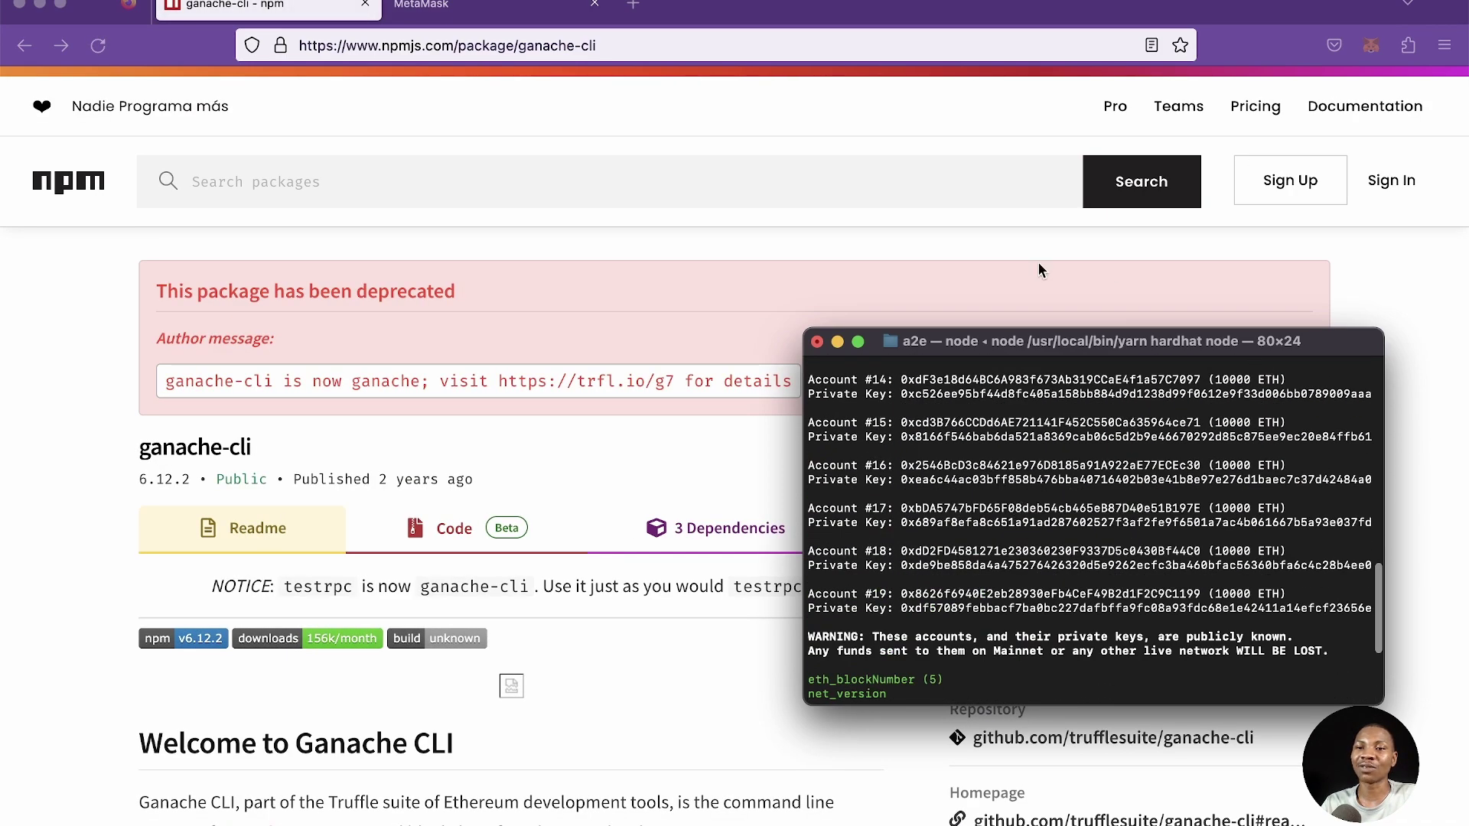
- Back in Firefox, highlight the ganache-cli deprecation notice and scroll to Installation
{"action": "left_click", "coordinate": [889, 288]}
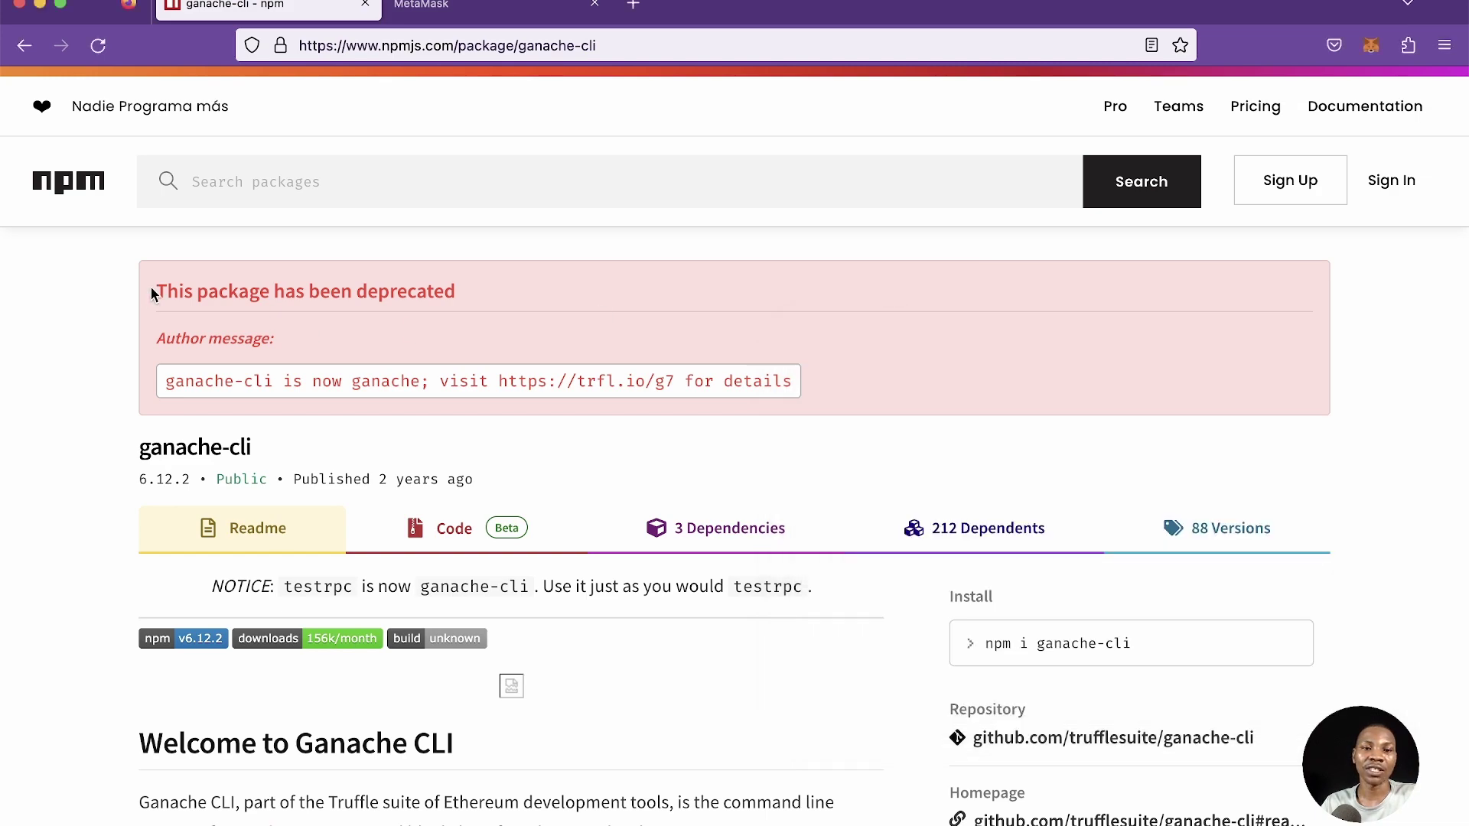
{"action": "left_click_drag", "start_coordinate": [153, 293], "coordinate": [456, 294]}
{"action": "scroll", "coordinate": [607, 543], "scroll_direction": "down", "scroll_amount": 2}
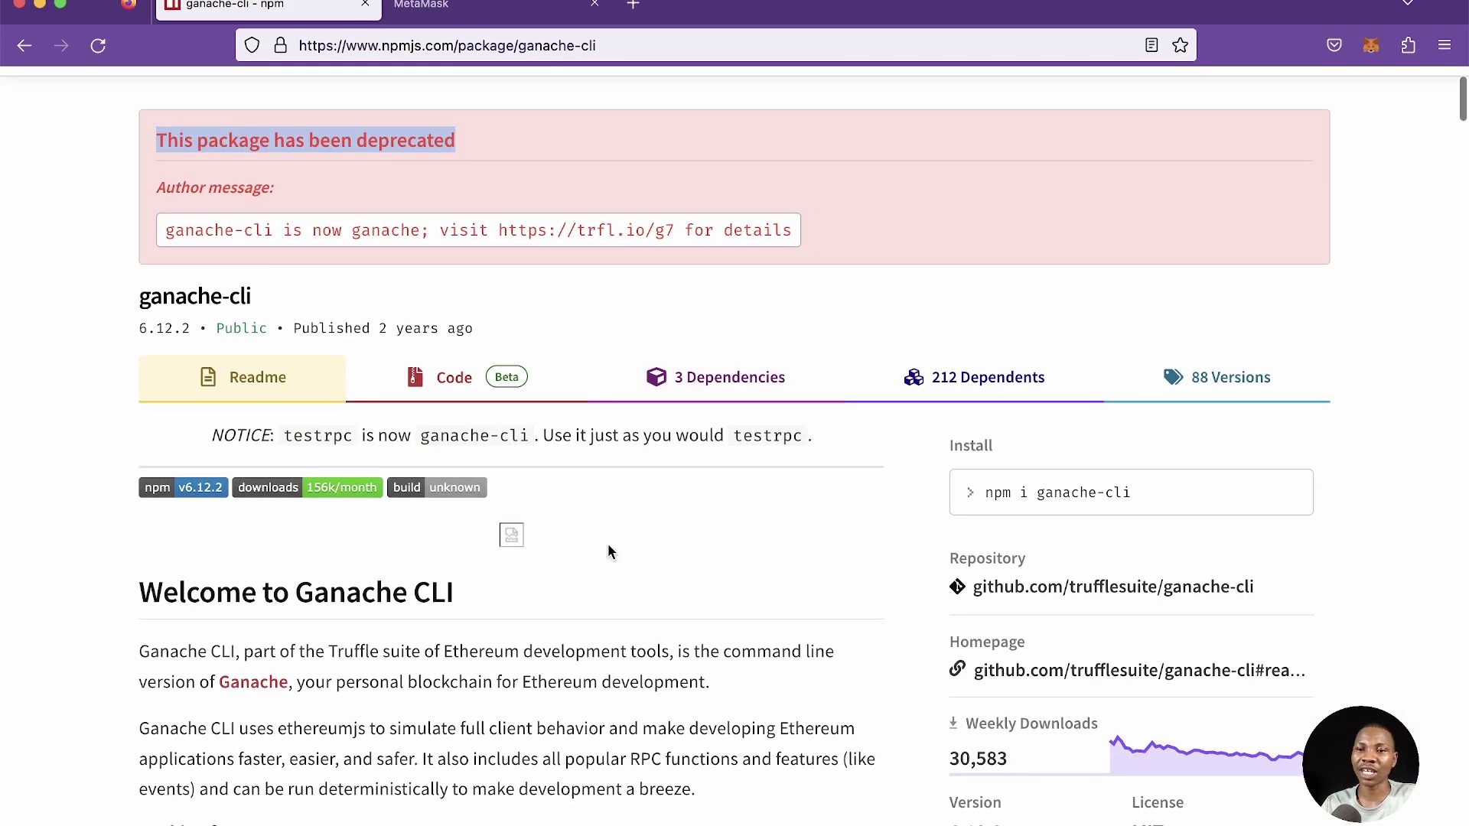
{"action": "scroll", "coordinate": [609, 547], "scroll_direction": "down", "scroll_amount": 8}
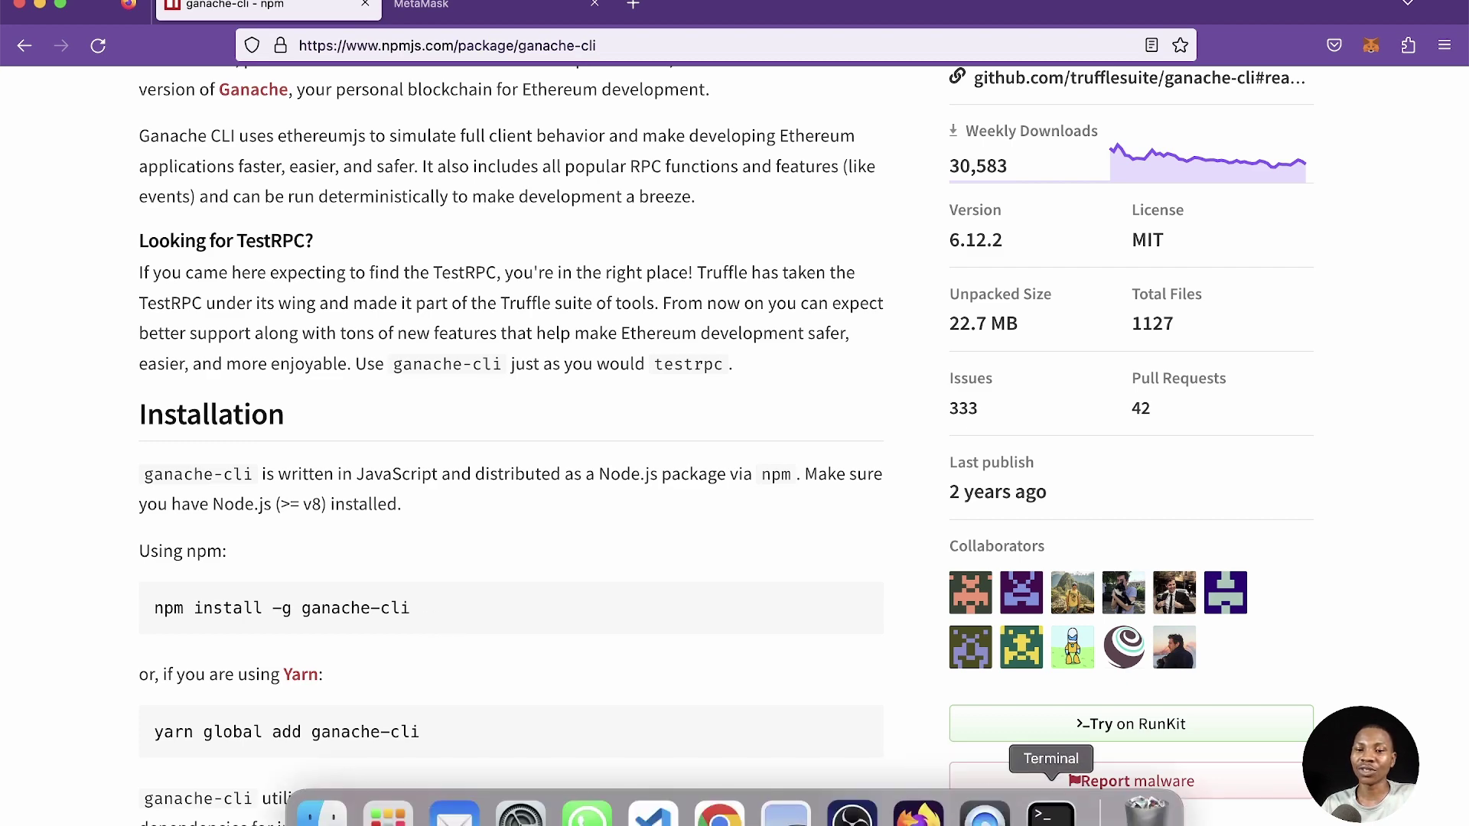
- Stop the hardhat node and run ganache-cli --version, confirming Ganache CLI v6.12.2
{"action": "left_click", "coordinate": [1050, 807]}
{"action": "key", "text": "ctrl+c"}
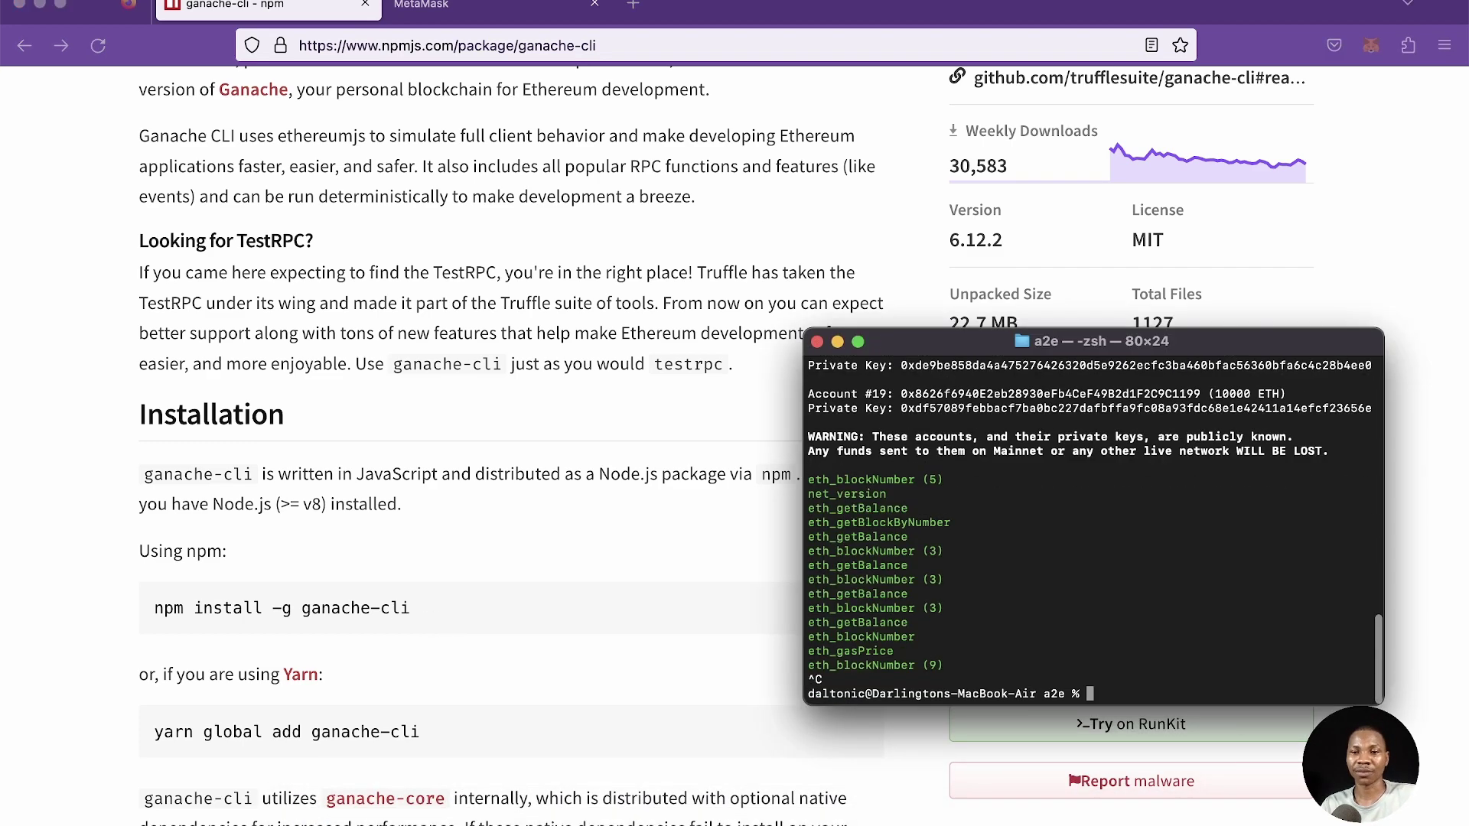
{"action": "key", "text": "cmd+k"}
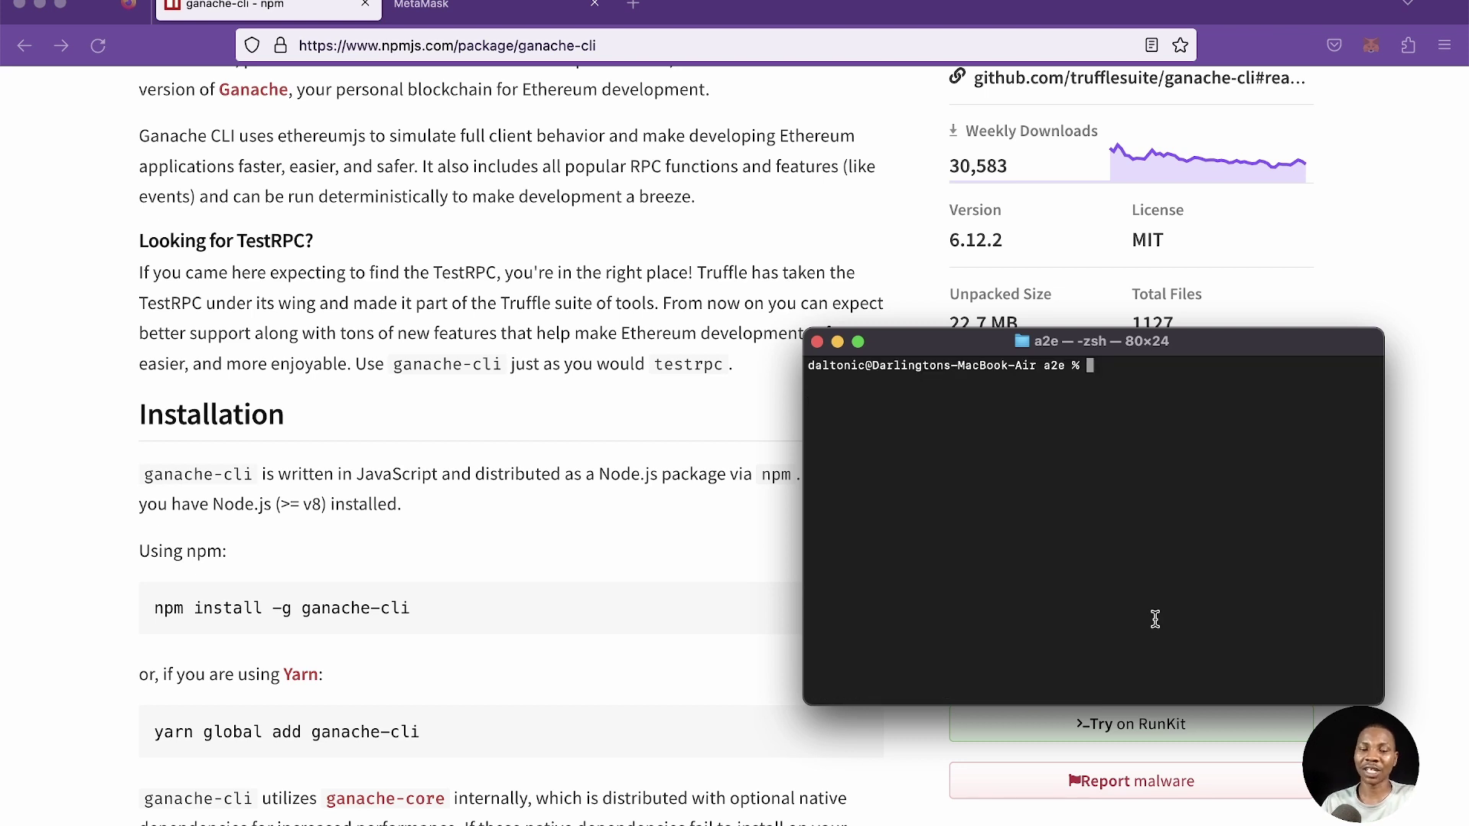
{"action": "type", "text": "ganache-cli"}
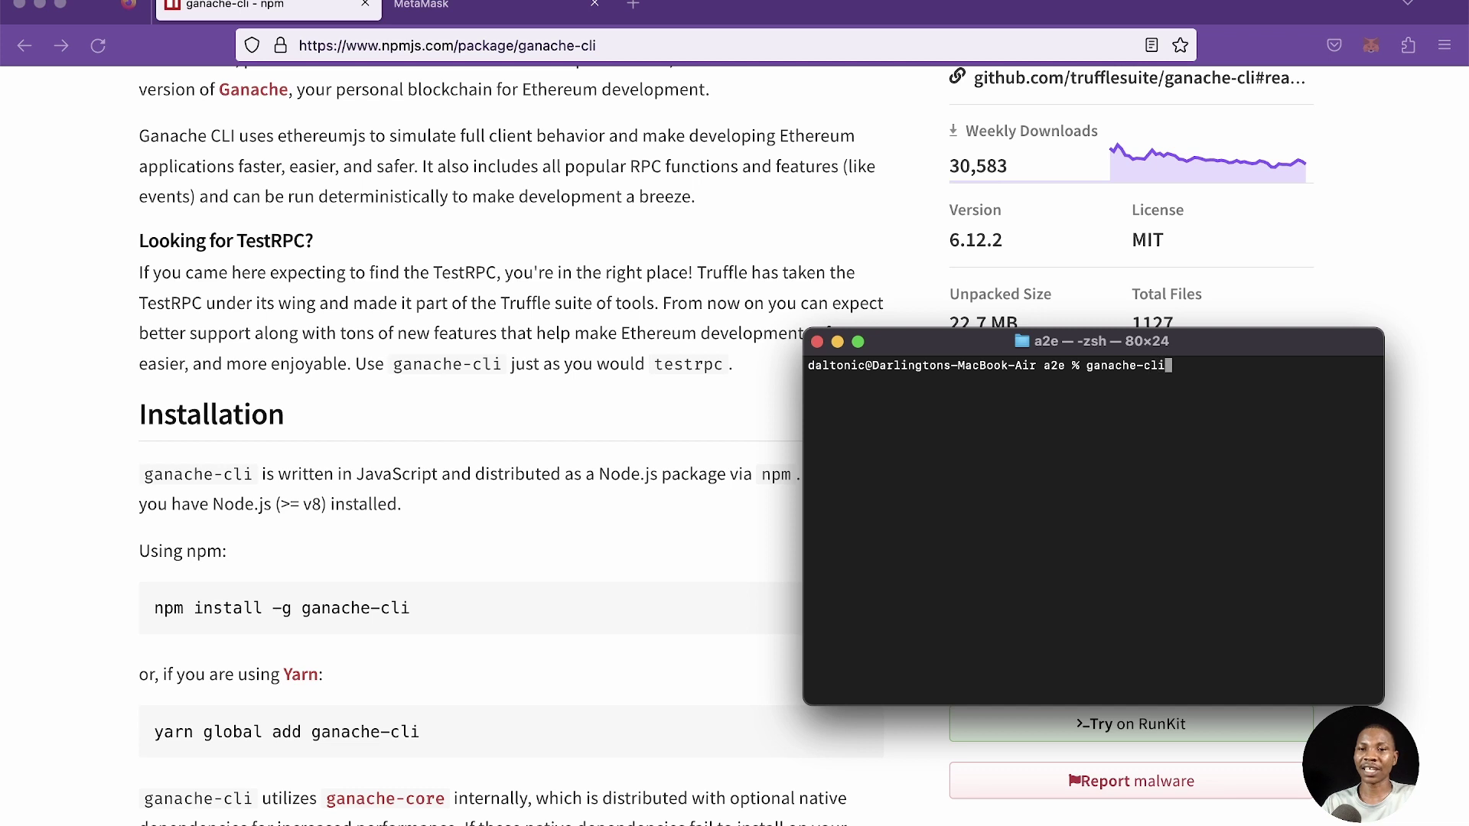
{"action": "type", "text": " --version"}
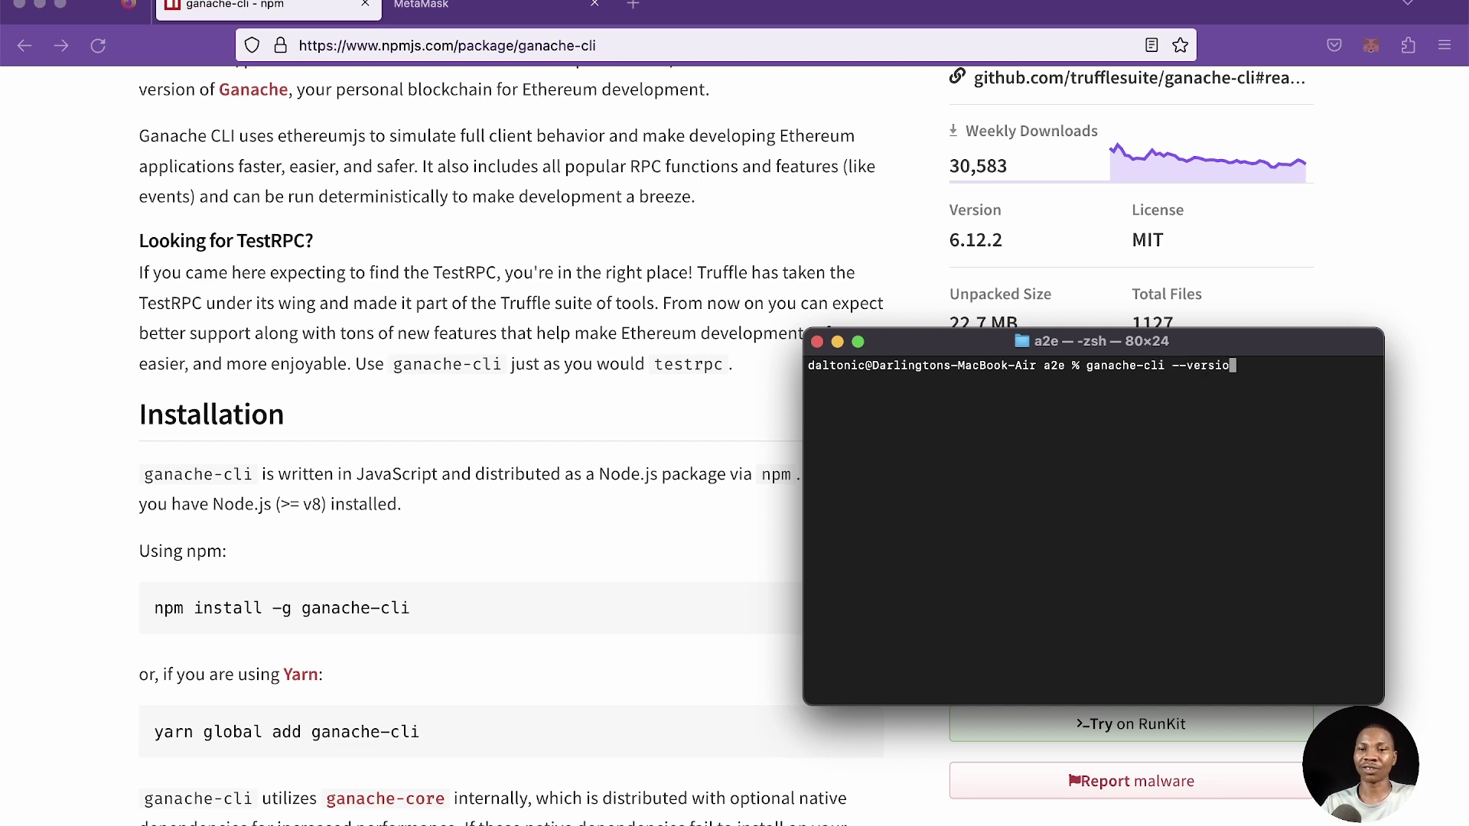
{"action": "key", "text": "Return"}
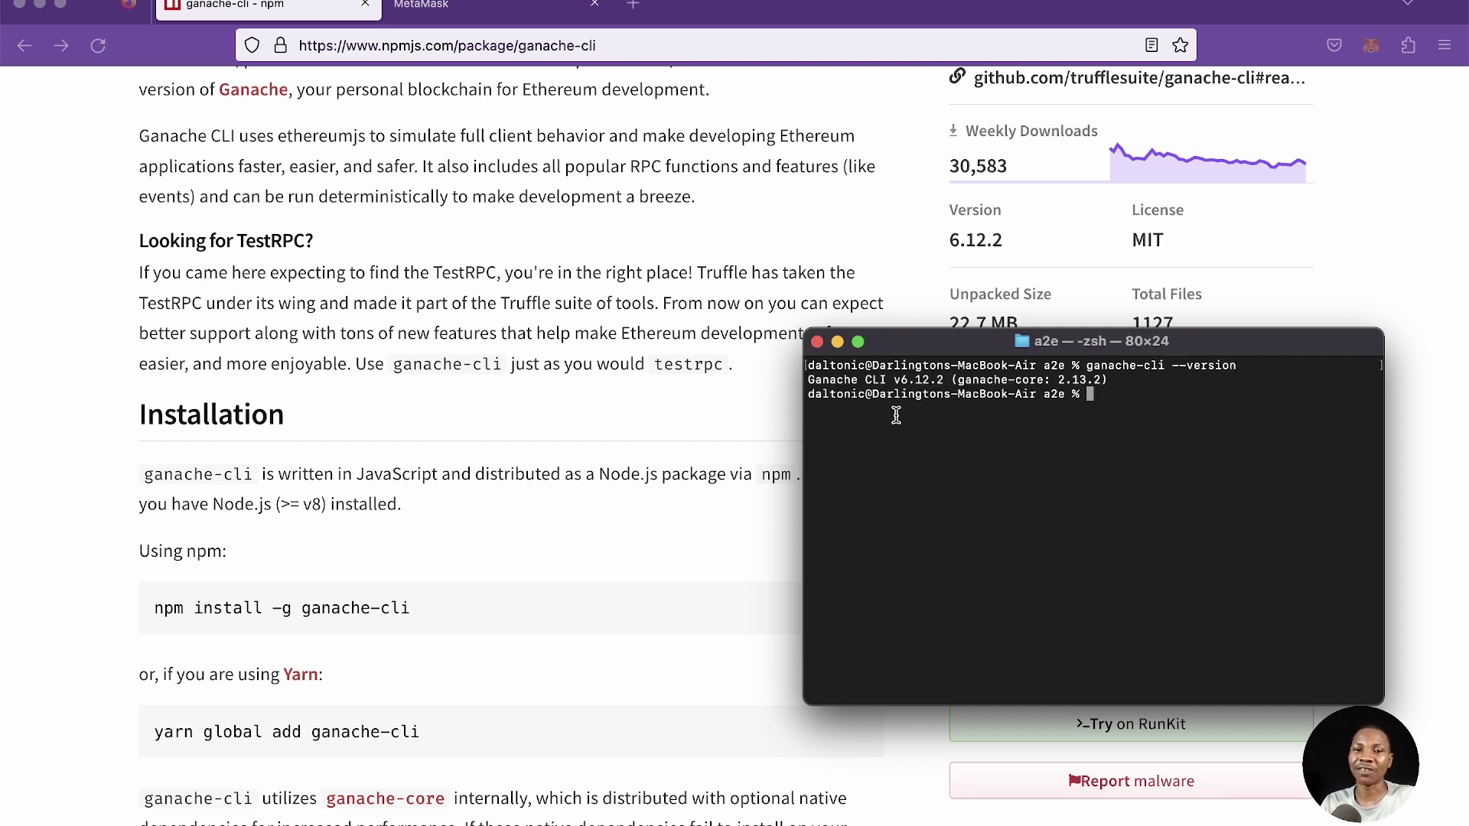
{"action": "left_click_drag", "start_coordinate": [810, 381], "coordinate": [1125, 379]}
{"action": "left_click", "coordinate": [742, 198]}
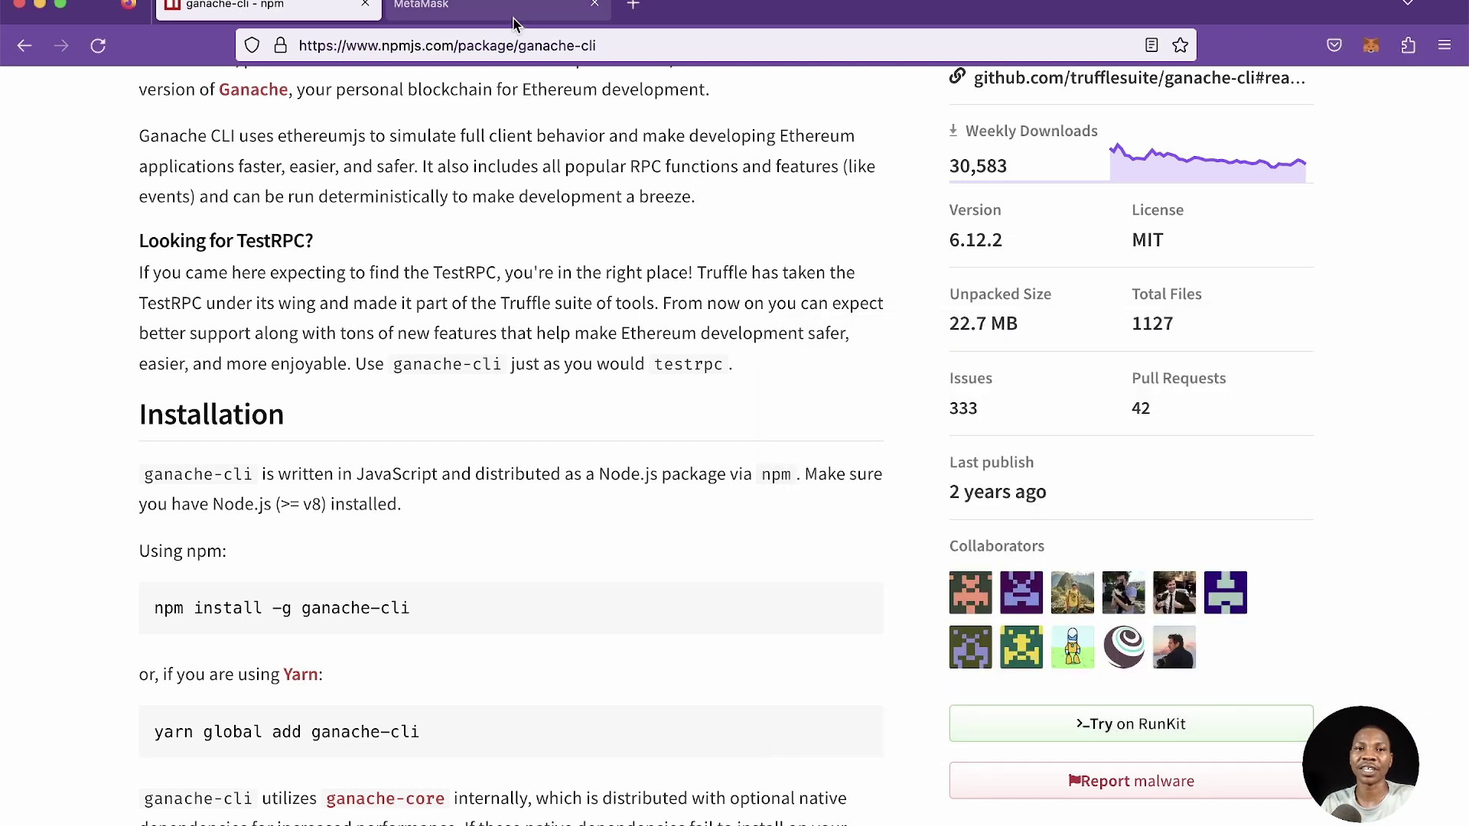
- Switch to the MetaMask tab, clear the Terminal screen, and return to the browser
{"action": "left_click", "coordinate": [512, 25]}
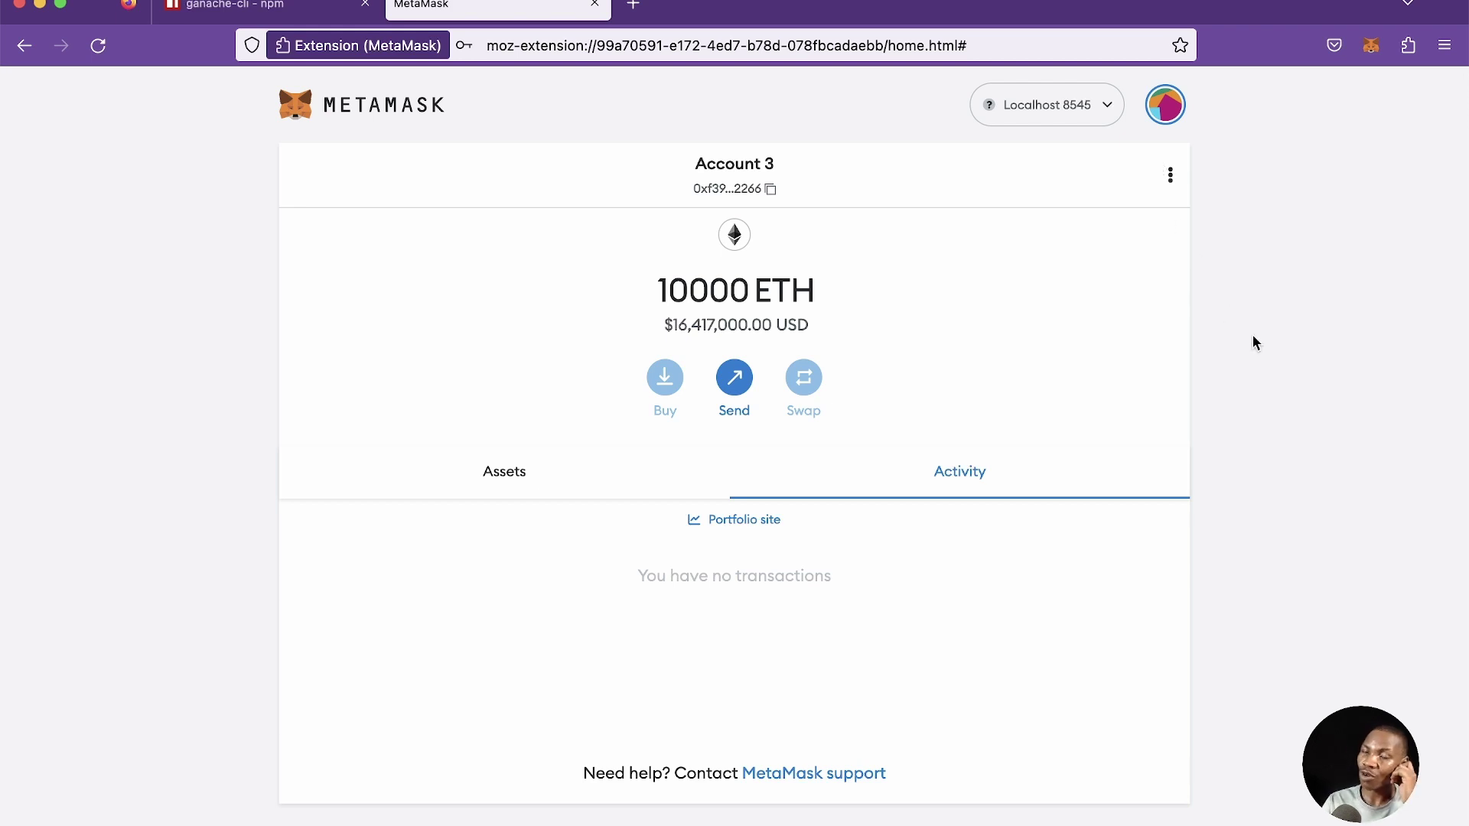
{"action": "mouse_move", "coordinate": [984, 812]}
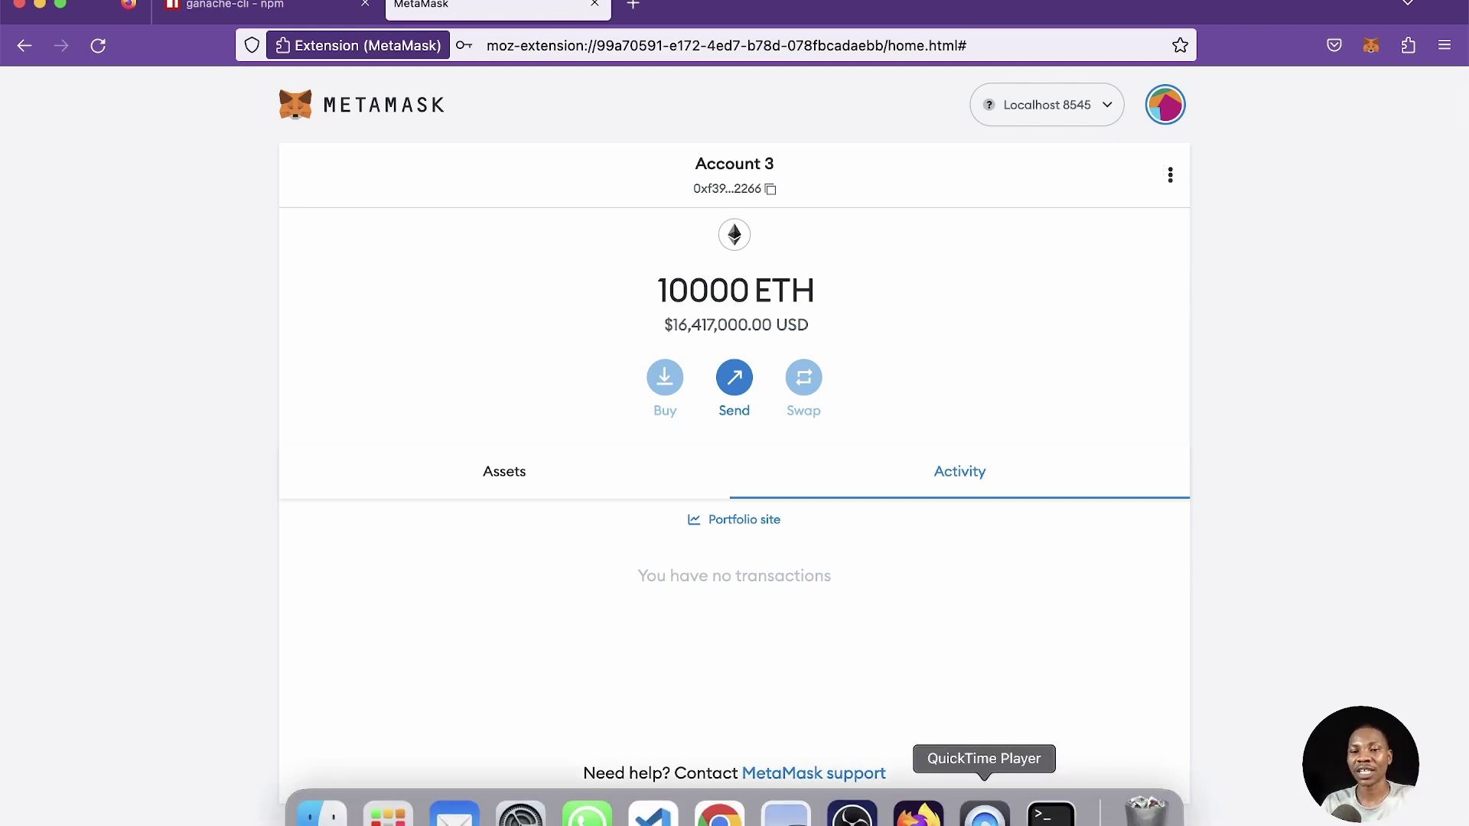
{"action": "left_click", "coordinate": [1050, 812]}
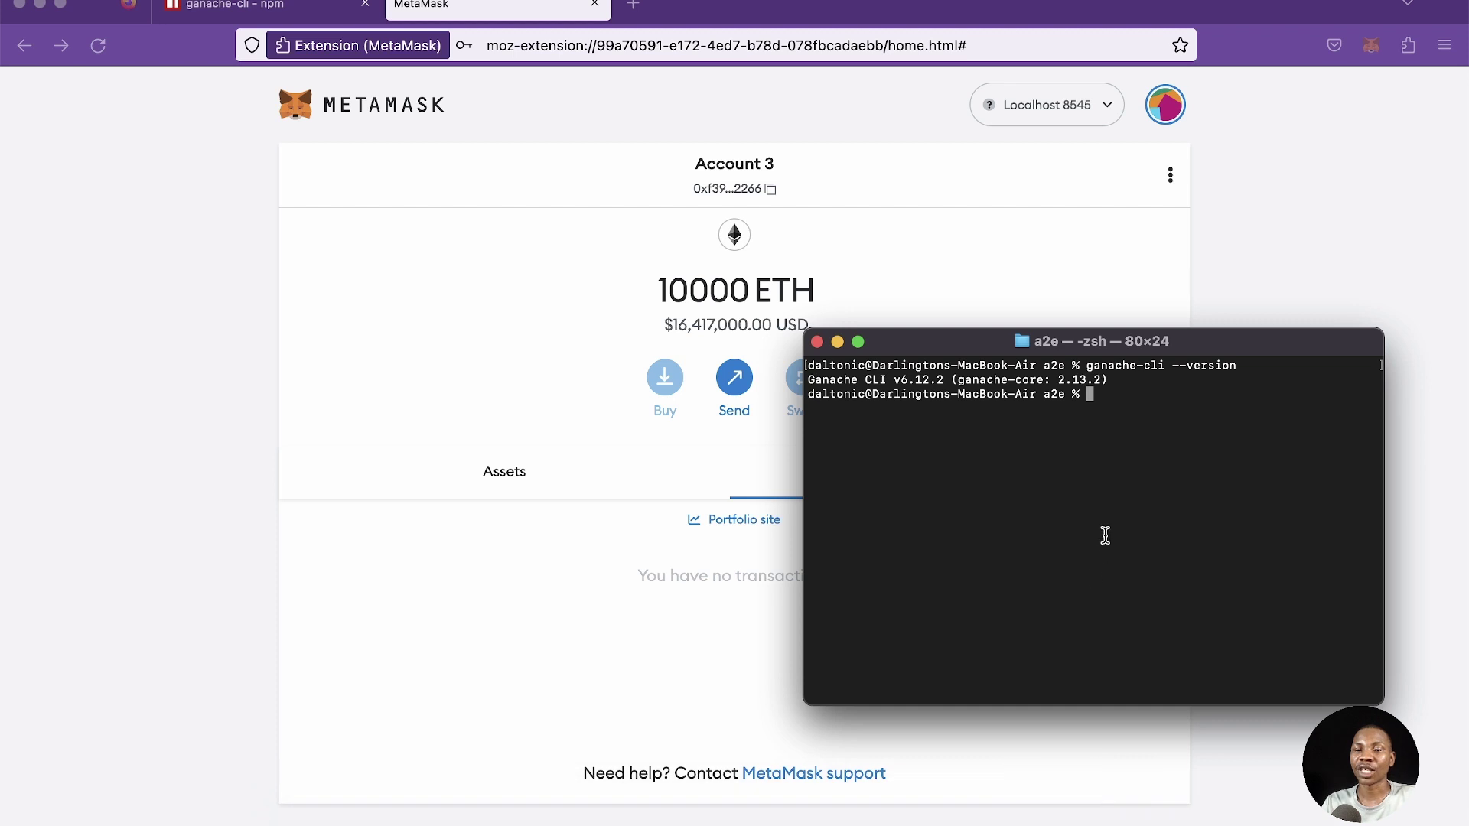
{"action": "key", "text": "super+k"}
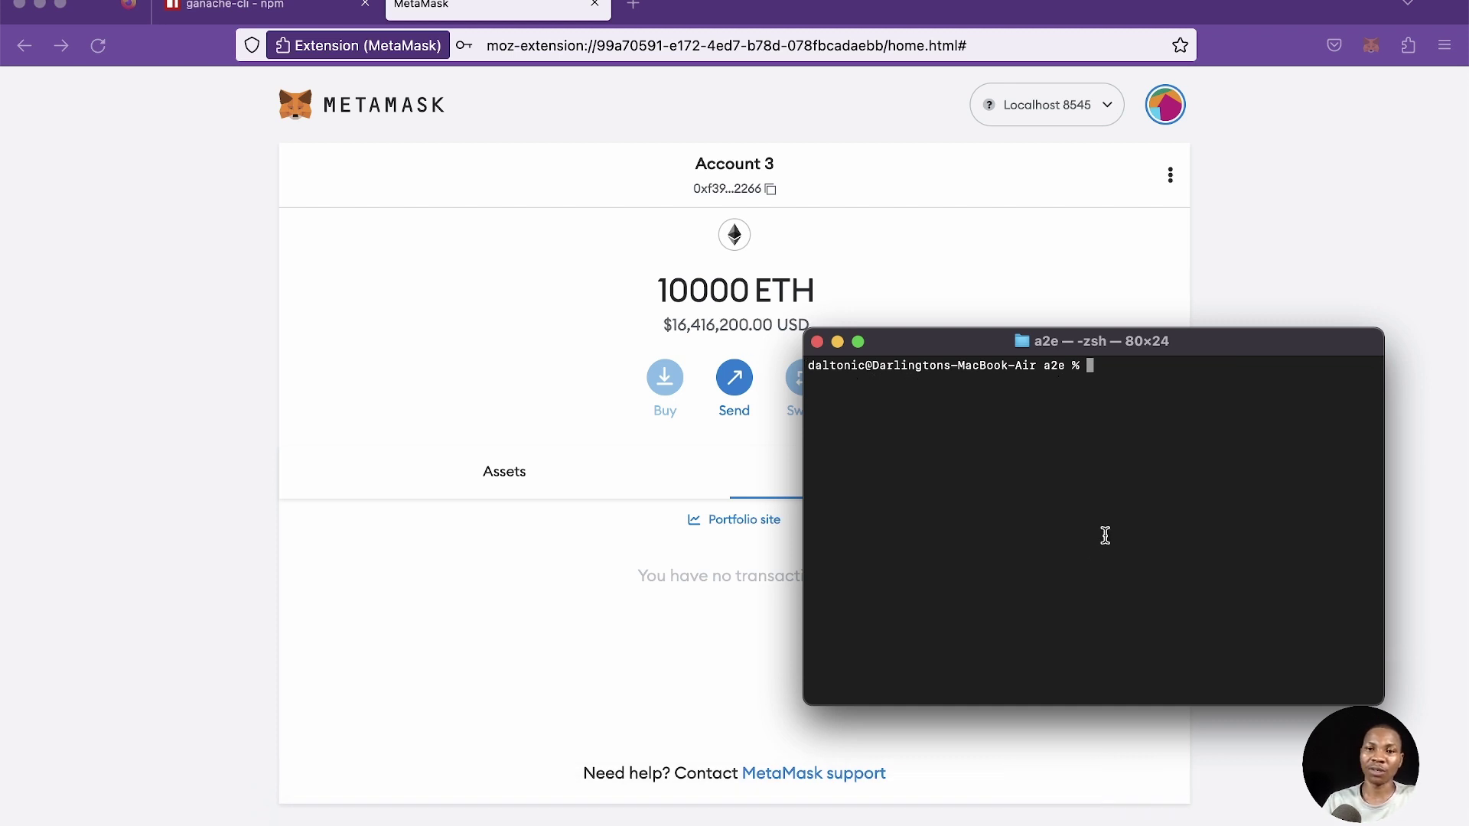
{"action": "left_click", "coordinate": [447, 174]}
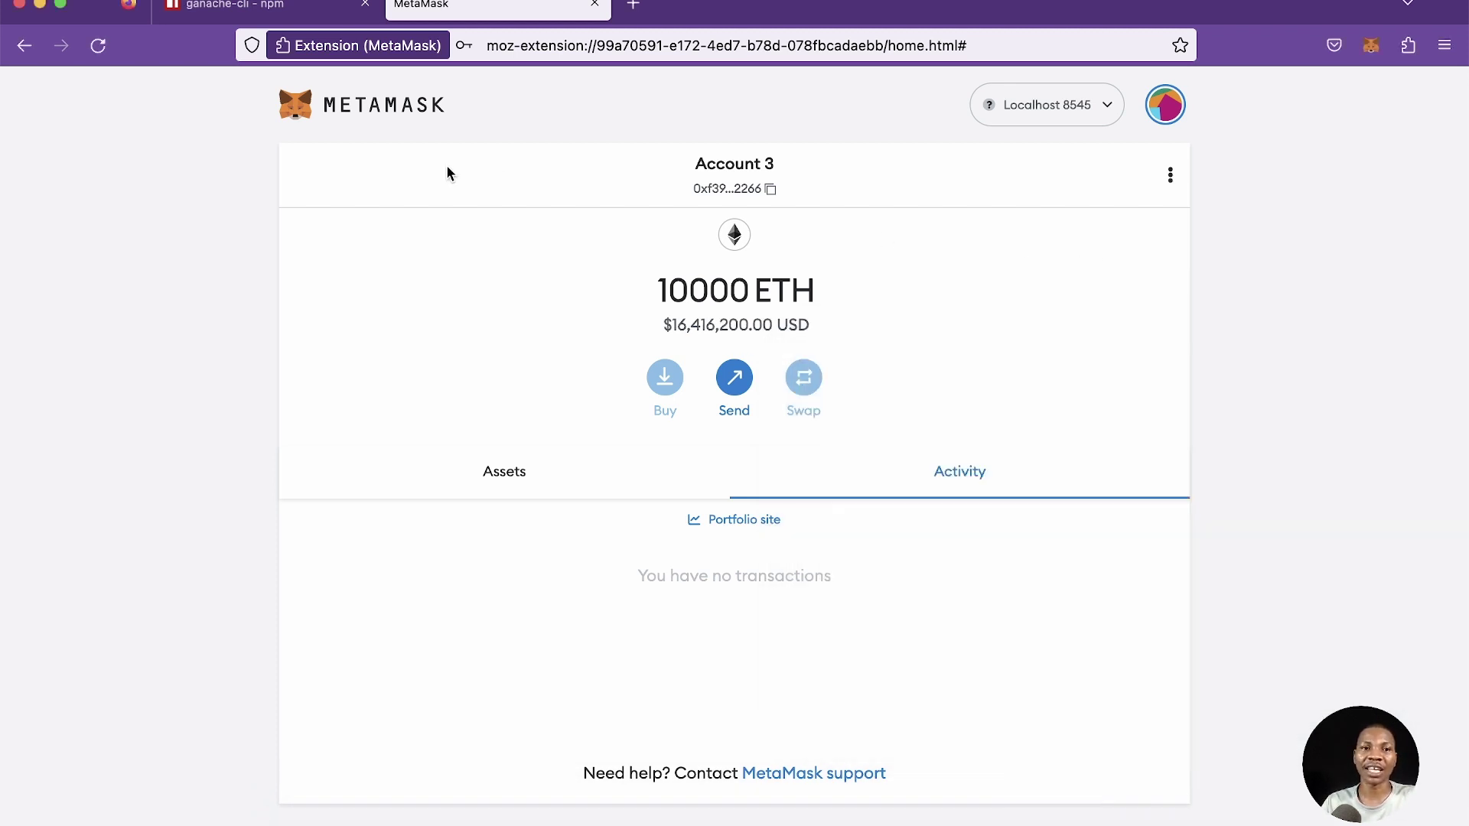
- Reload MetaMask, toggle between Sepolia and Localhost 8545, then cancel the stalled Localhost connection
{"action": "left_click", "coordinate": [98, 45]}
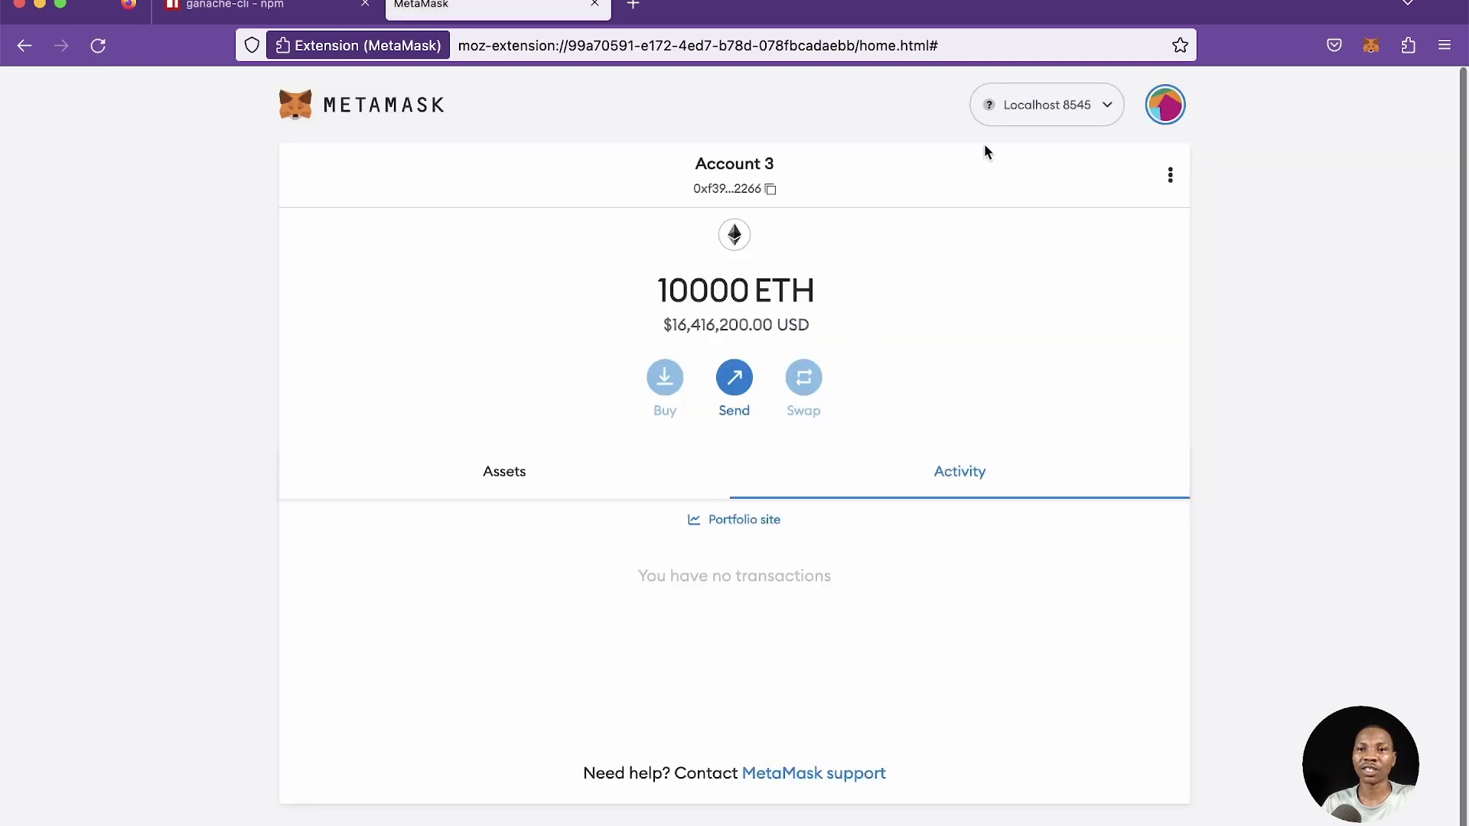
{"action": "left_click", "coordinate": [1102, 116]}
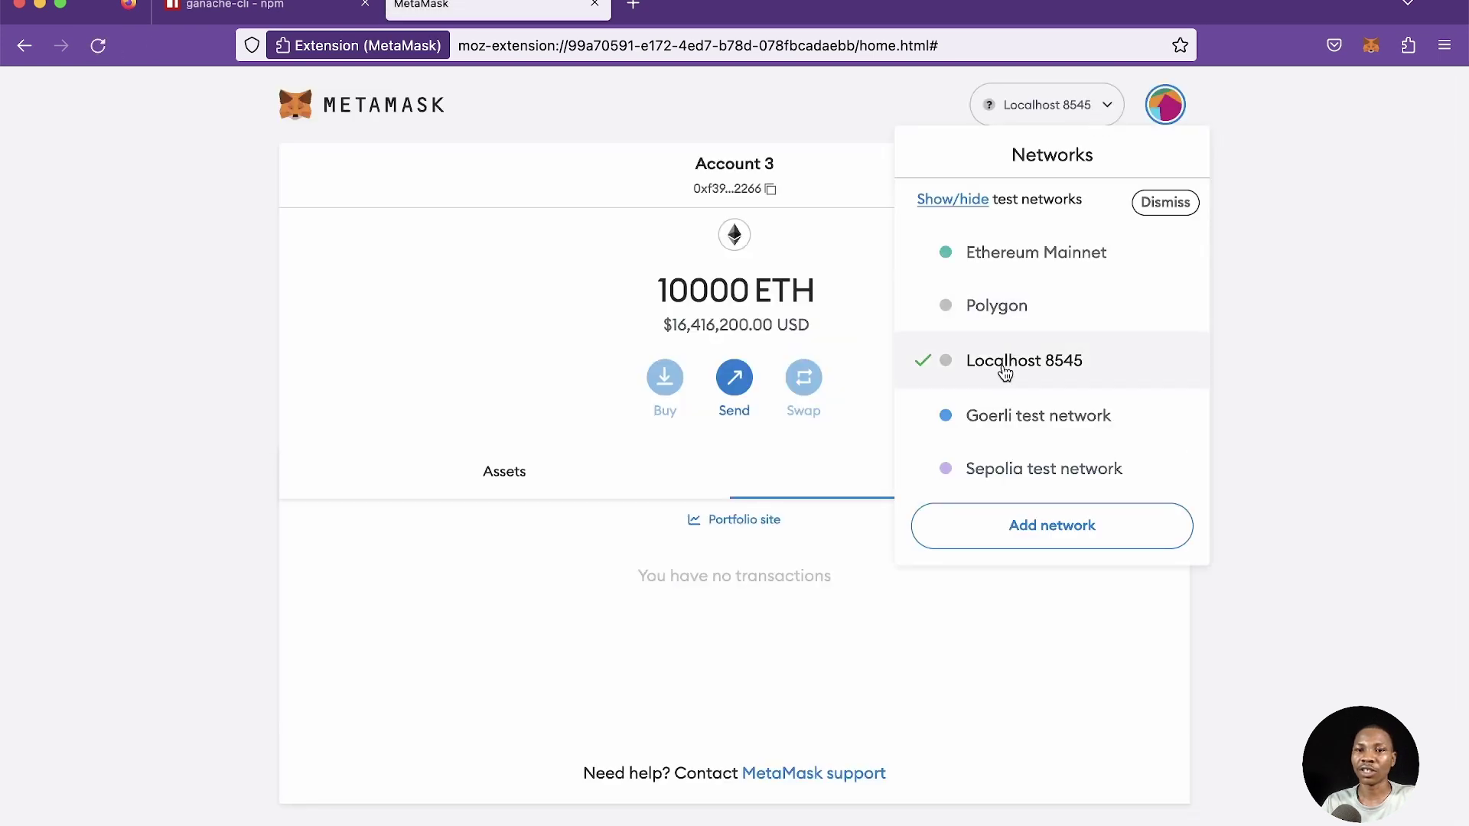
{"action": "left_click", "coordinate": [1017, 465]}
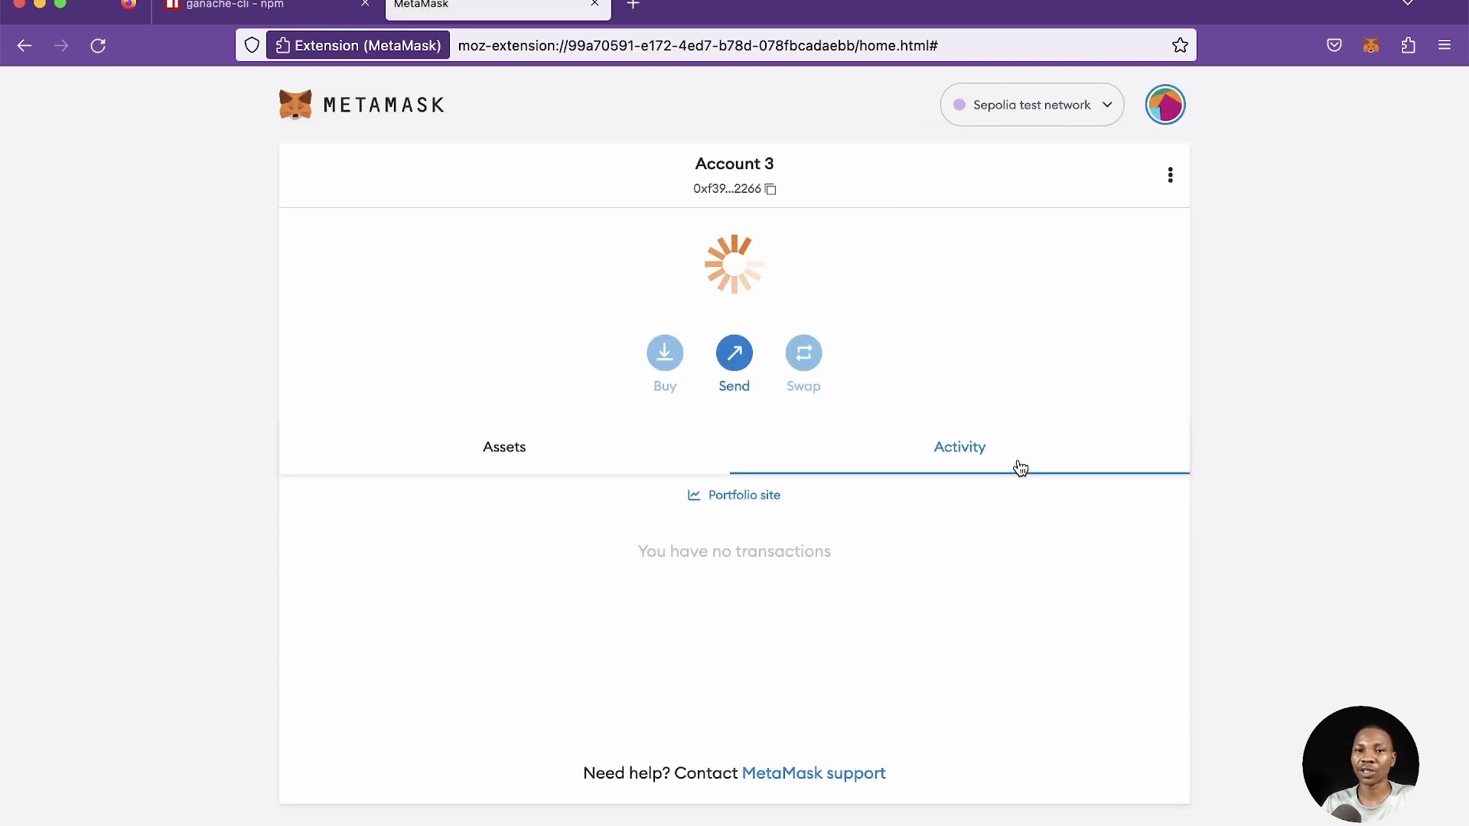
{"action": "left_click", "coordinate": [1077, 113]}
{"action": "left_click", "coordinate": [1017, 364]}
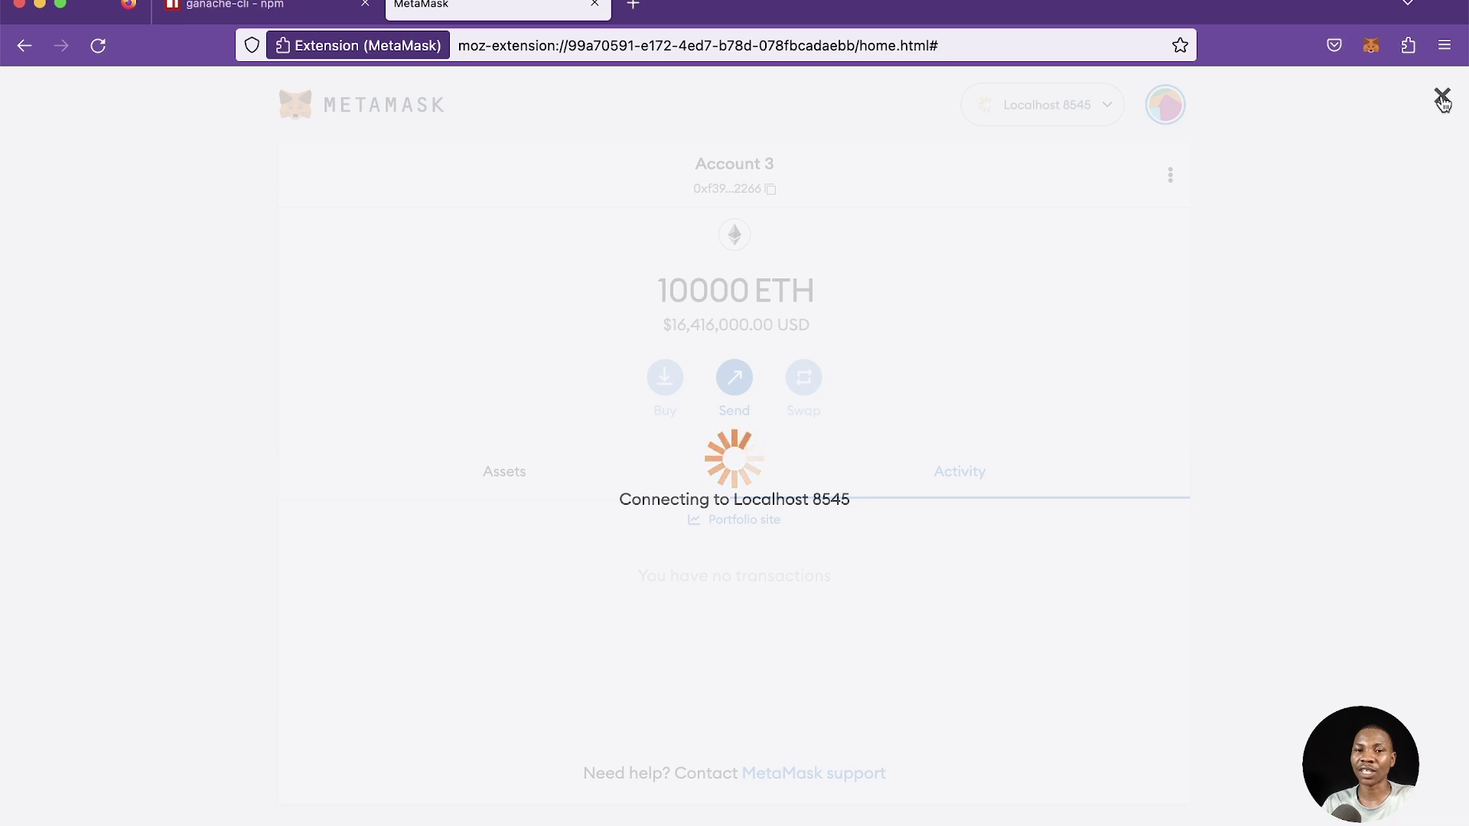
{"action": "left_click", "coordinate": [1442, 98]}
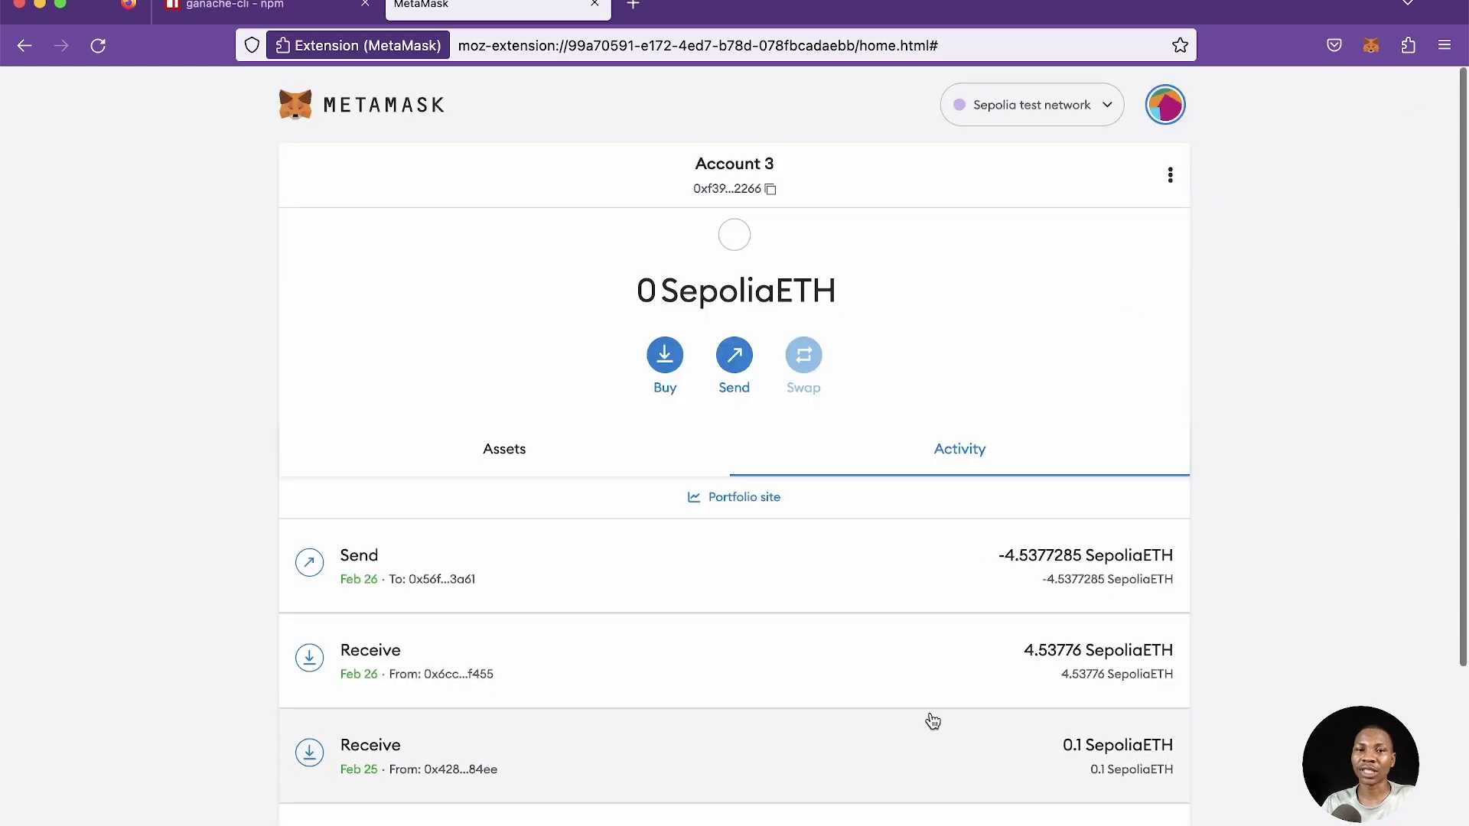
- Run ganache-cli -a and scroll through its ten 100 ETH accounts and private keys
{"action": "left_click", "coordinate": [1050, 819]}
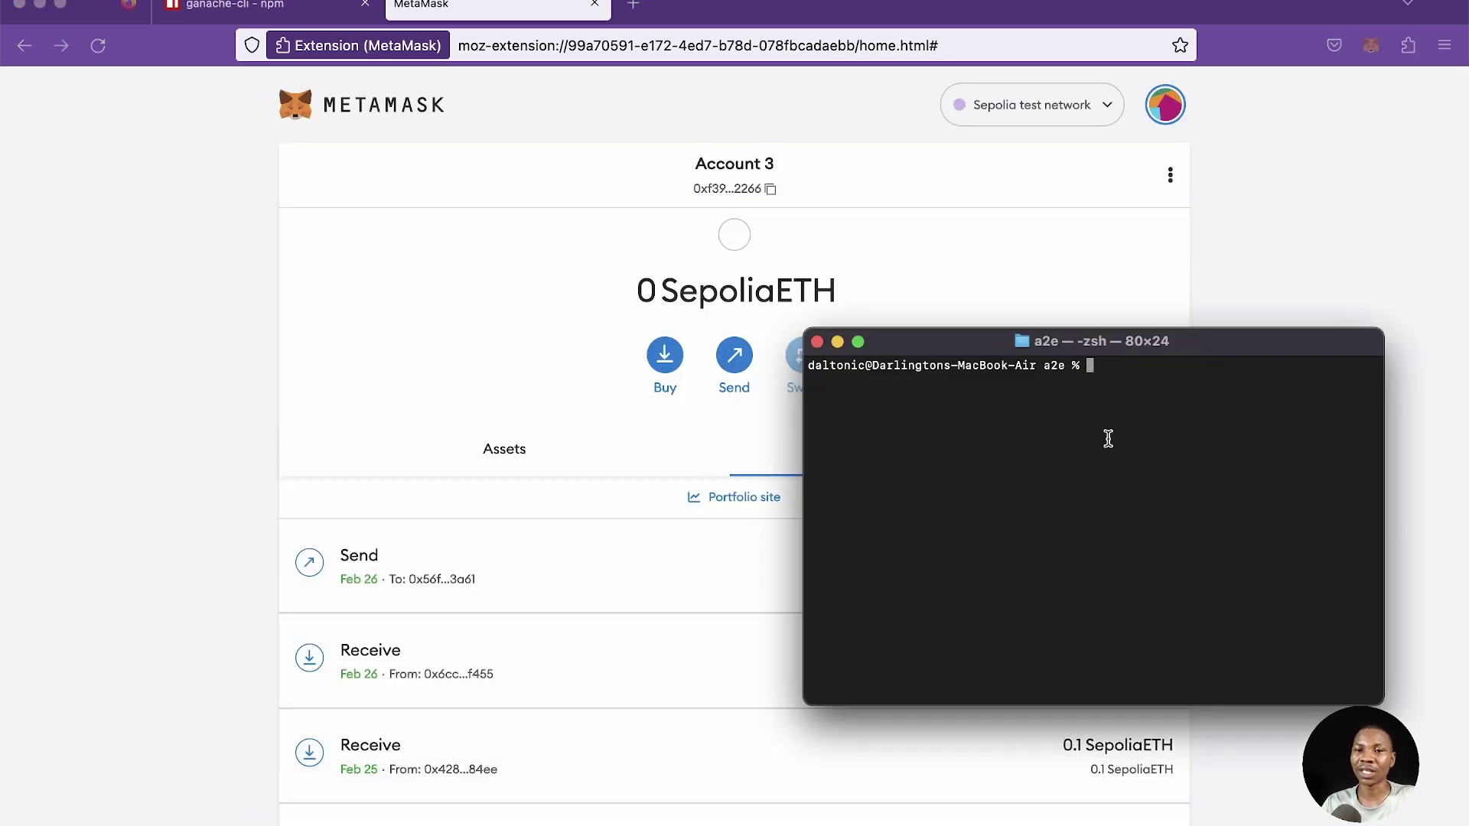
{"action": "type", "text": "gana"}
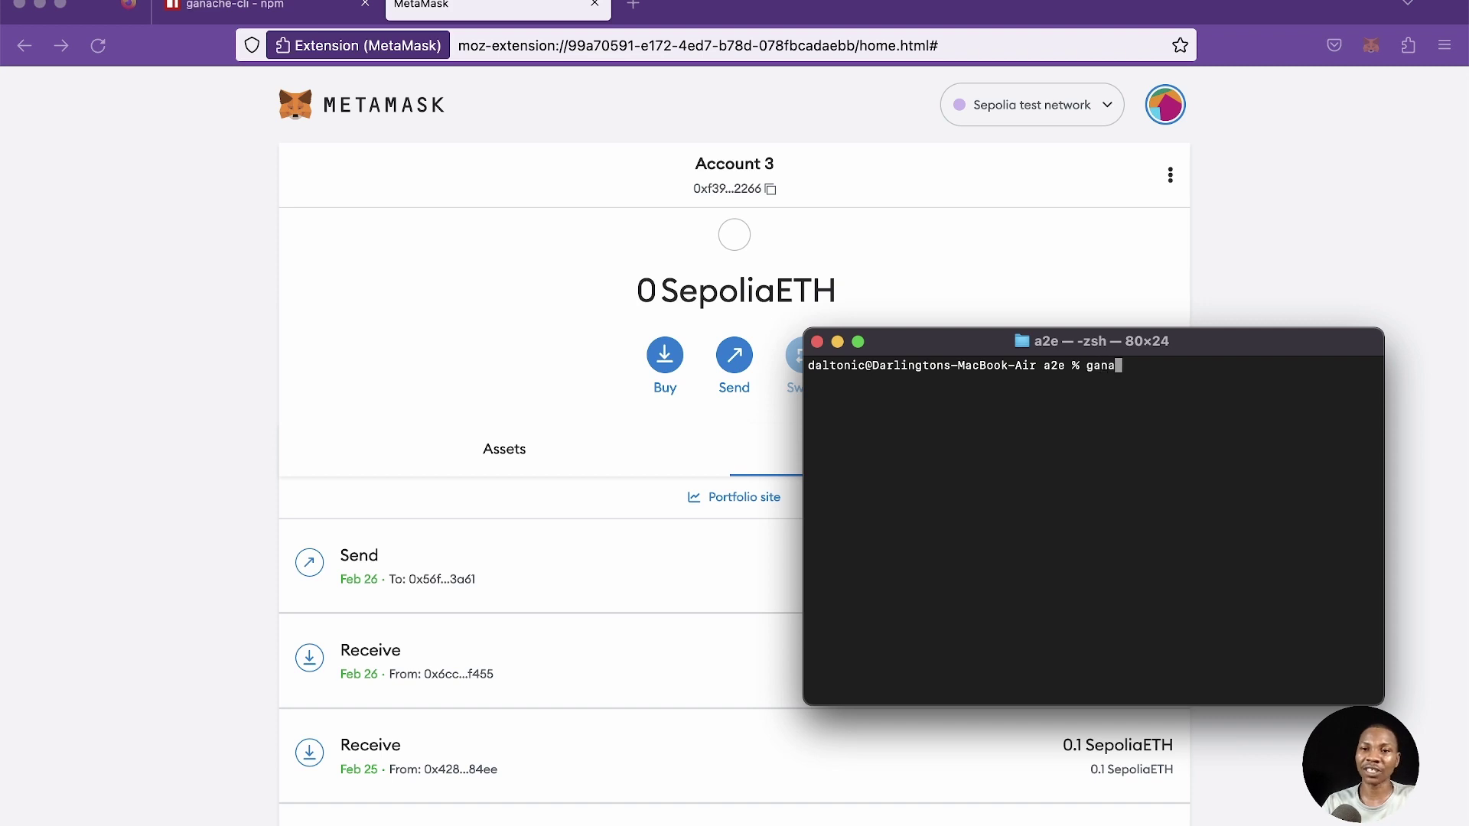
{"action": "type", "text": "che-cli"}
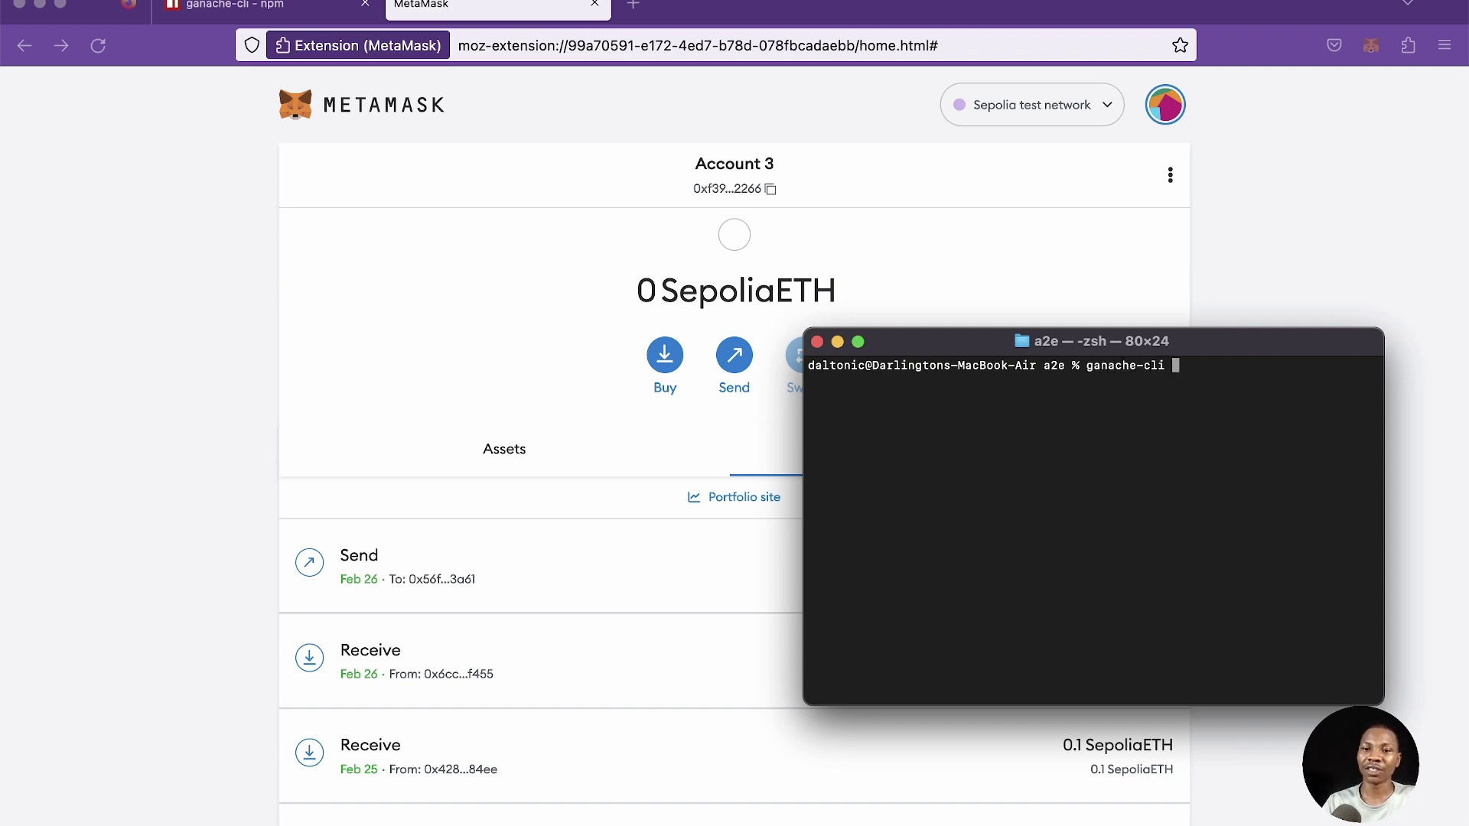
{"action": "type", "text": " -a"}
{"action": "key", "text": "Return"}
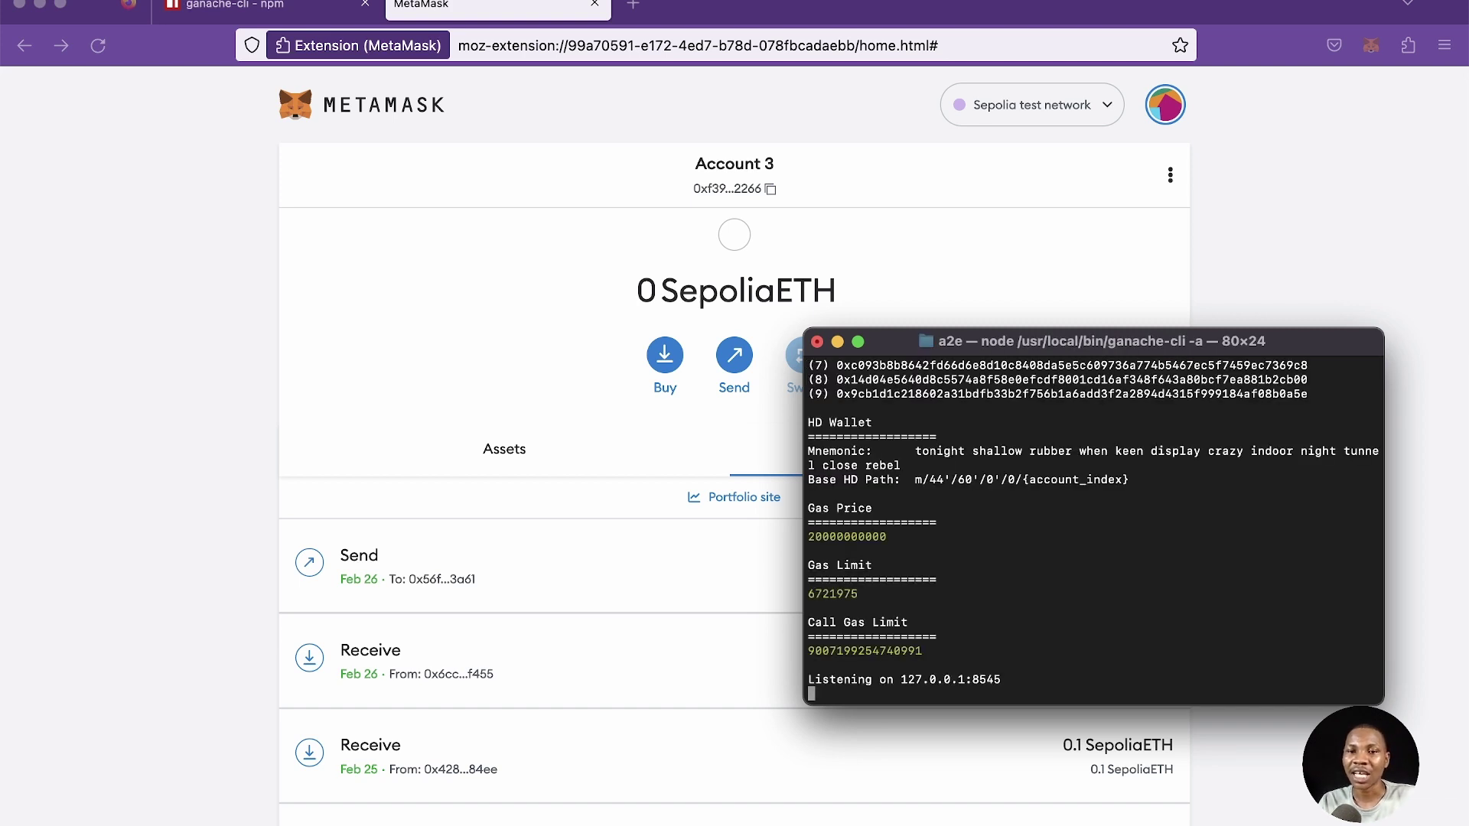
{"action": "scroll", "coordinate": [904, 514], "scroll_direction": "up", "scroll_amount": 5}
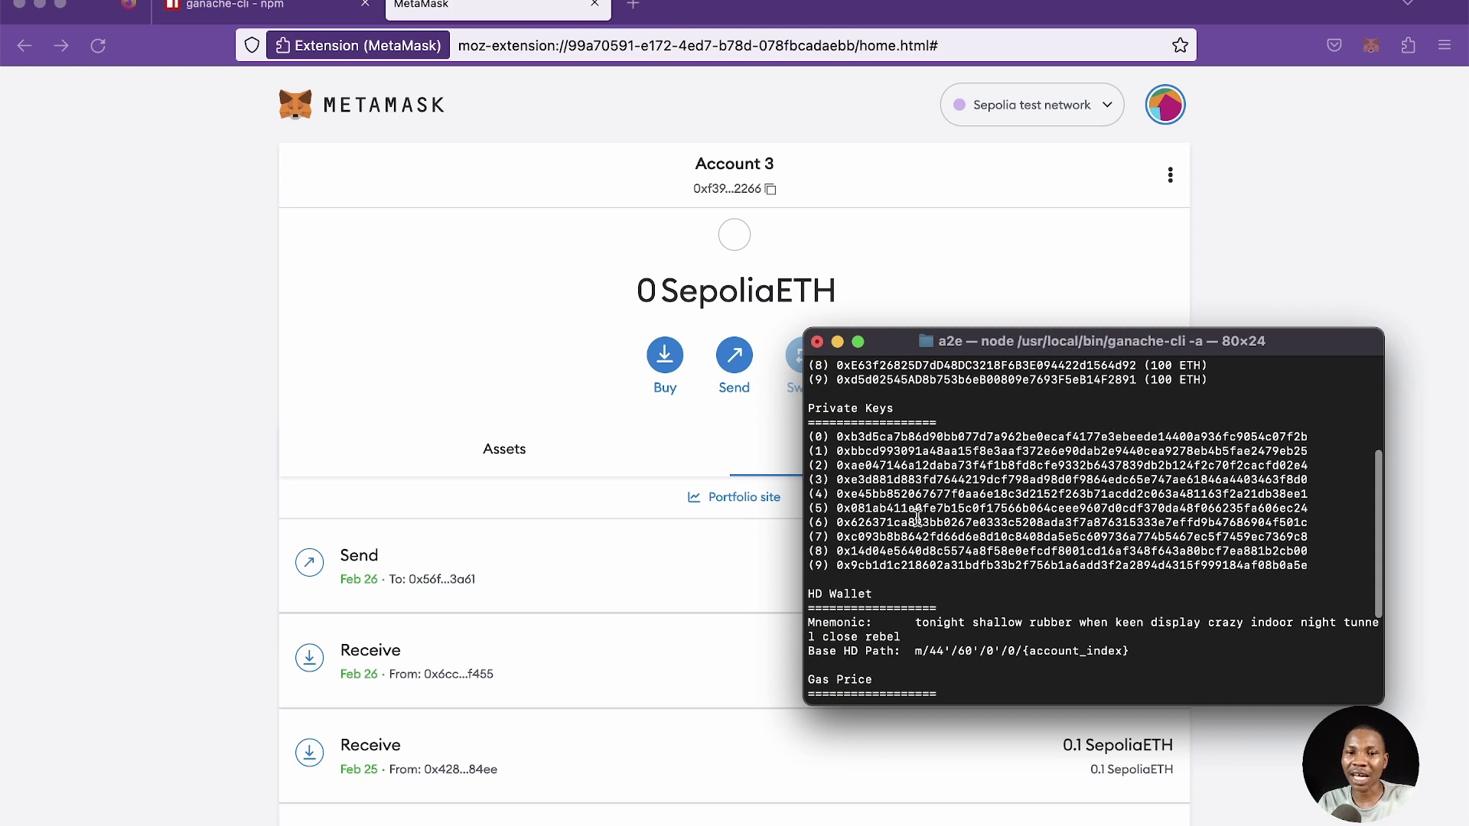
{"action": "scroll", "coordinate": [1084, 542], "scroll_direction": "up", "scroll_amount": 4}
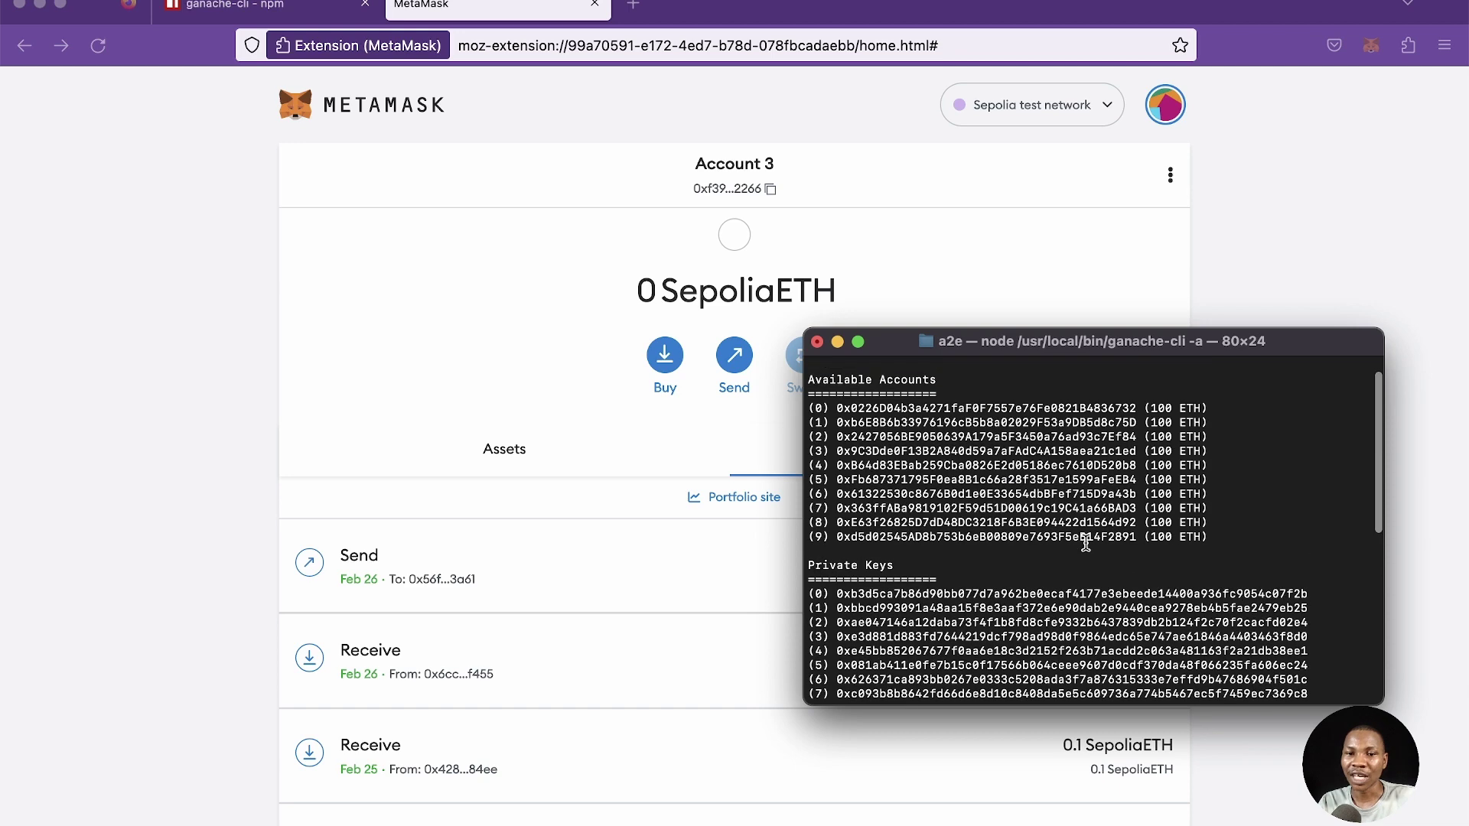
{"action": "scroll", "coordinate": [1033, 490], "scroll_direction": "down", "scroll_amount": 4}
{"action": "scroll", "coordinate": [984, 448], "scroll_direction": "up", "scroll_amount": 3}
{"action": "scroll", "coordinate": [985, 447], "scroll_direction": "up", "scroll_amount": 3}
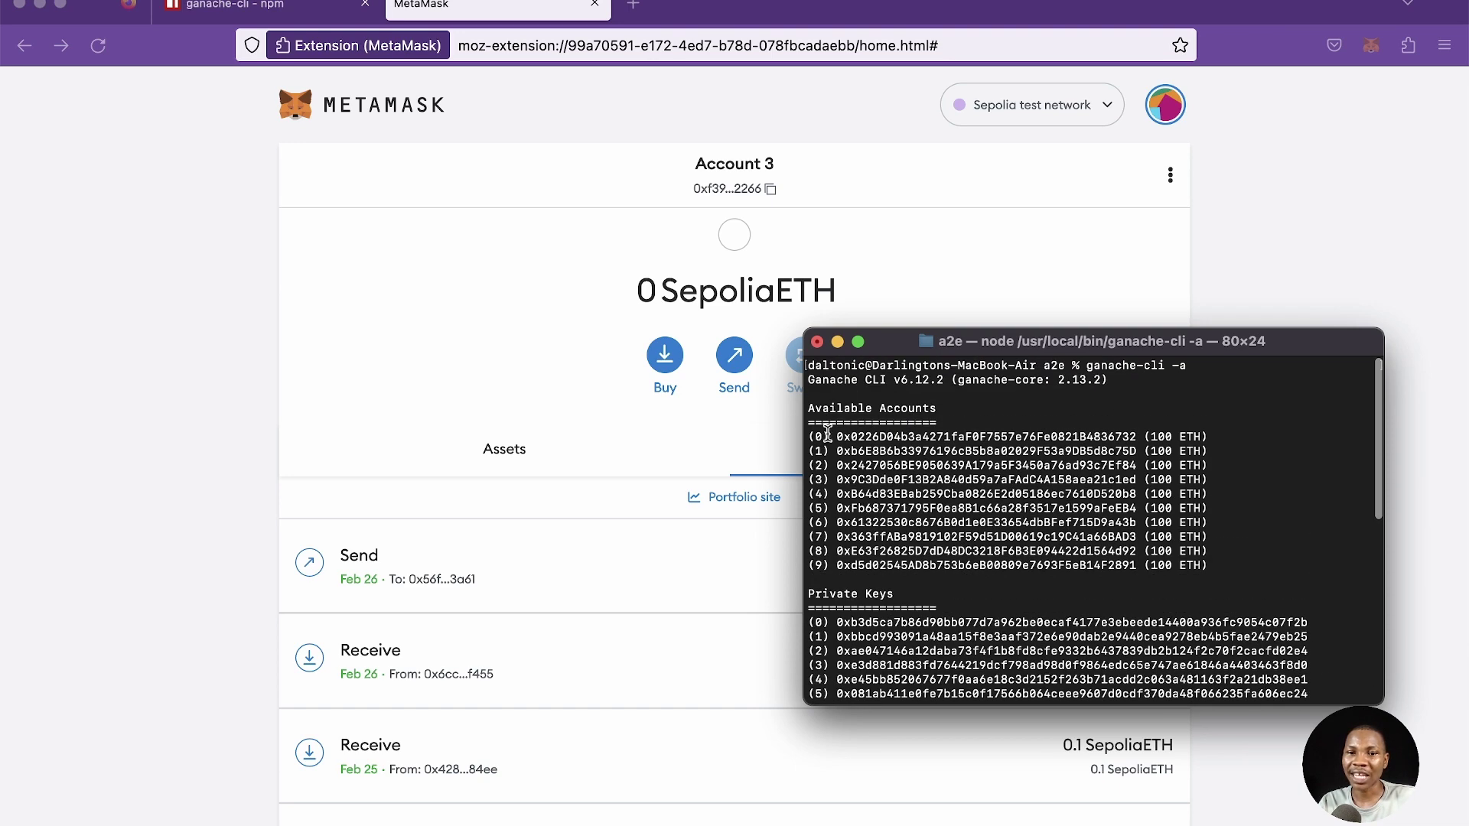
{"action": "left_click_drag", "start_coordinate": [826, 432], "coordinate": [1063, 560]}
{"action": "scroll", "coordinate": [1062, 544], "scroll_direction": "down", "scroll_amount": 6}
{"action": "scroll", "coordinate": [1061, 544], "scroll_direction": "down", "scroll_amount": 1}
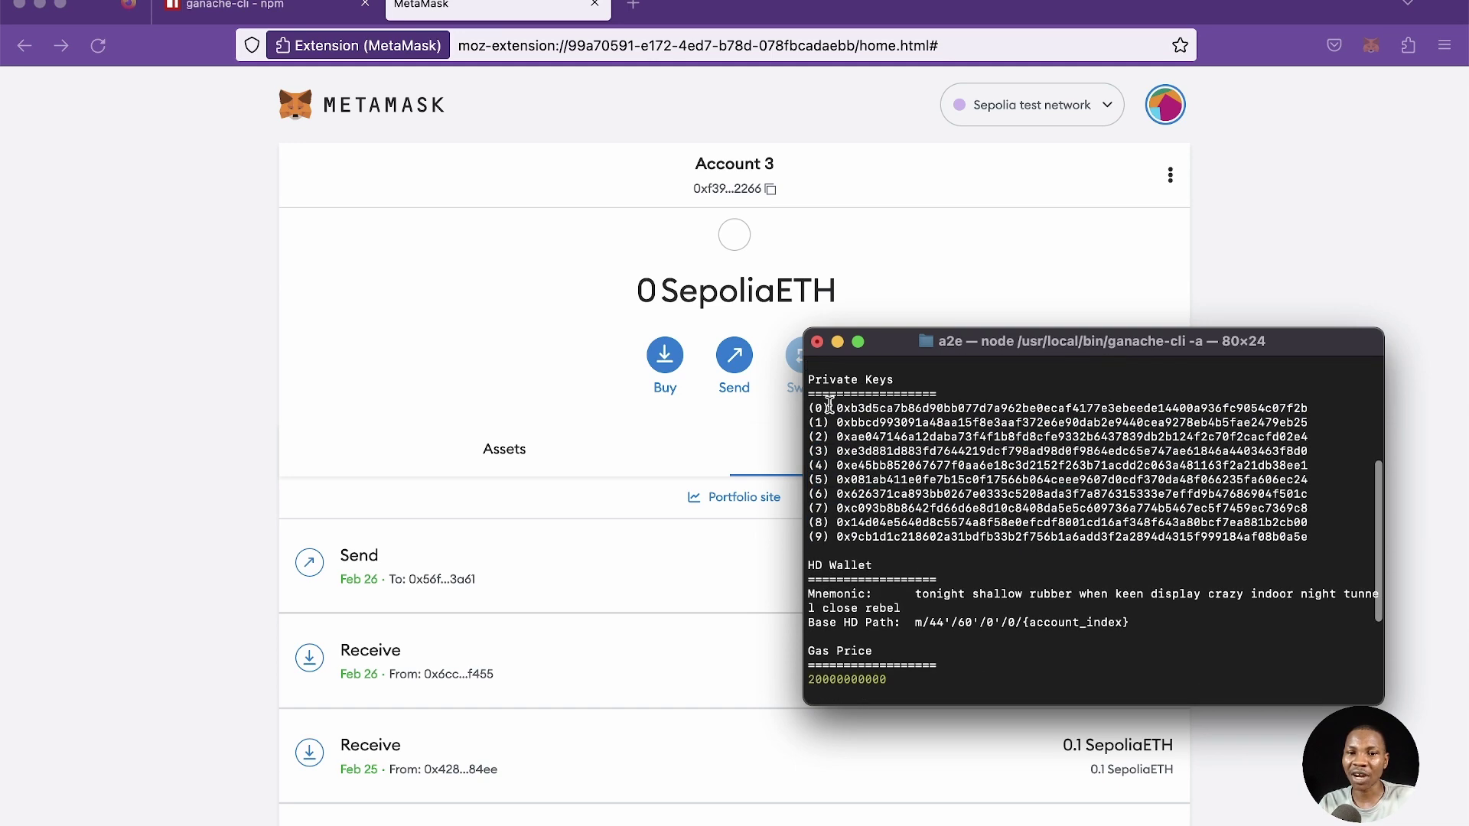
{"action": "left_click_drag", "start_coordinate": [811, 407], "coordinate": [981, 511]}
- Switch MetaMask to the Localhost 8545 network and reopen the account list
{"action": "left_click", "coordinate": [1044, 501]}
{"action": "left_click", "coordinate": [1135, 124]}
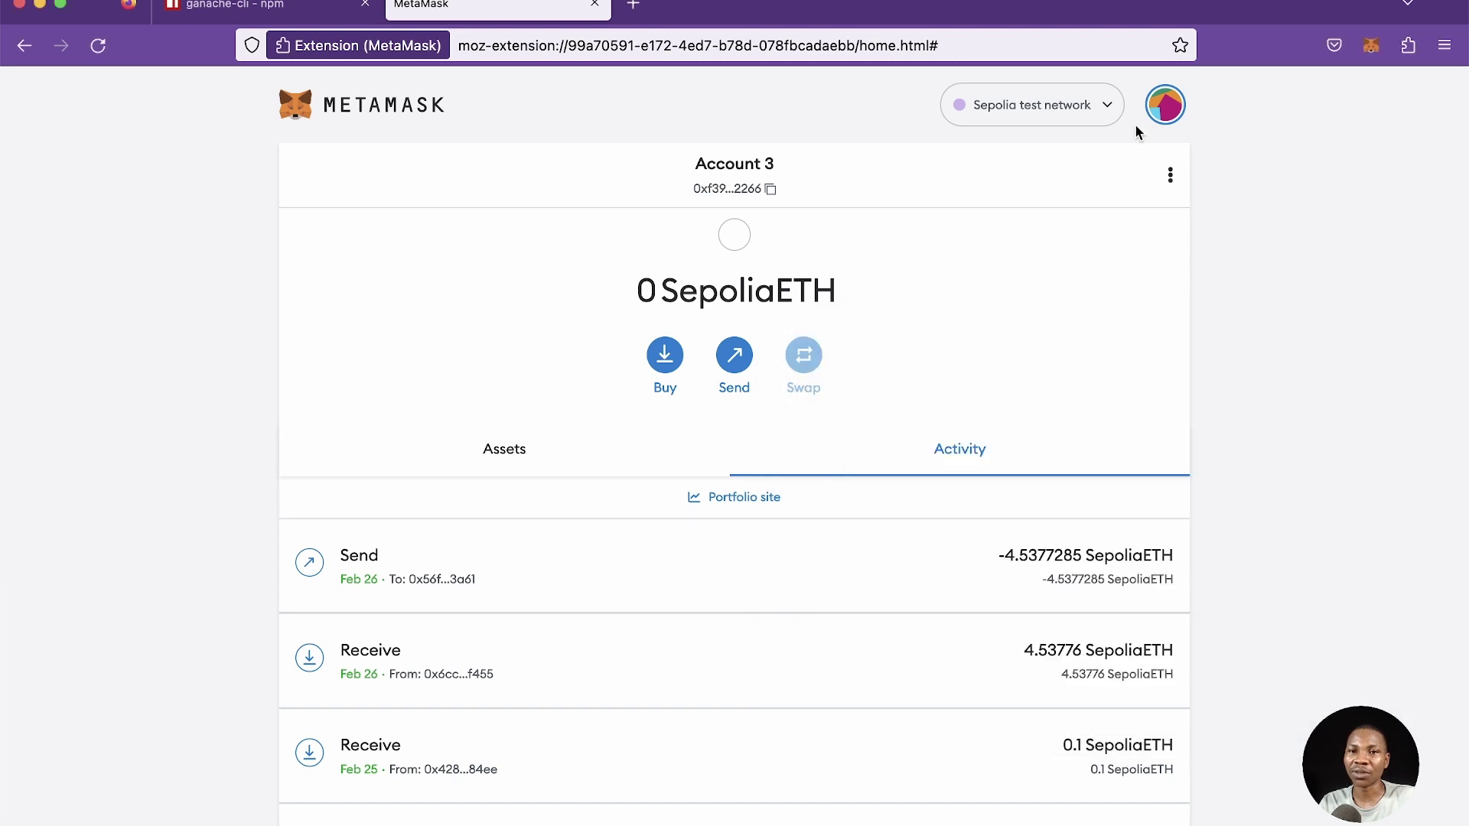
{"action": "left_click", "coordinate": [1101, 116]}
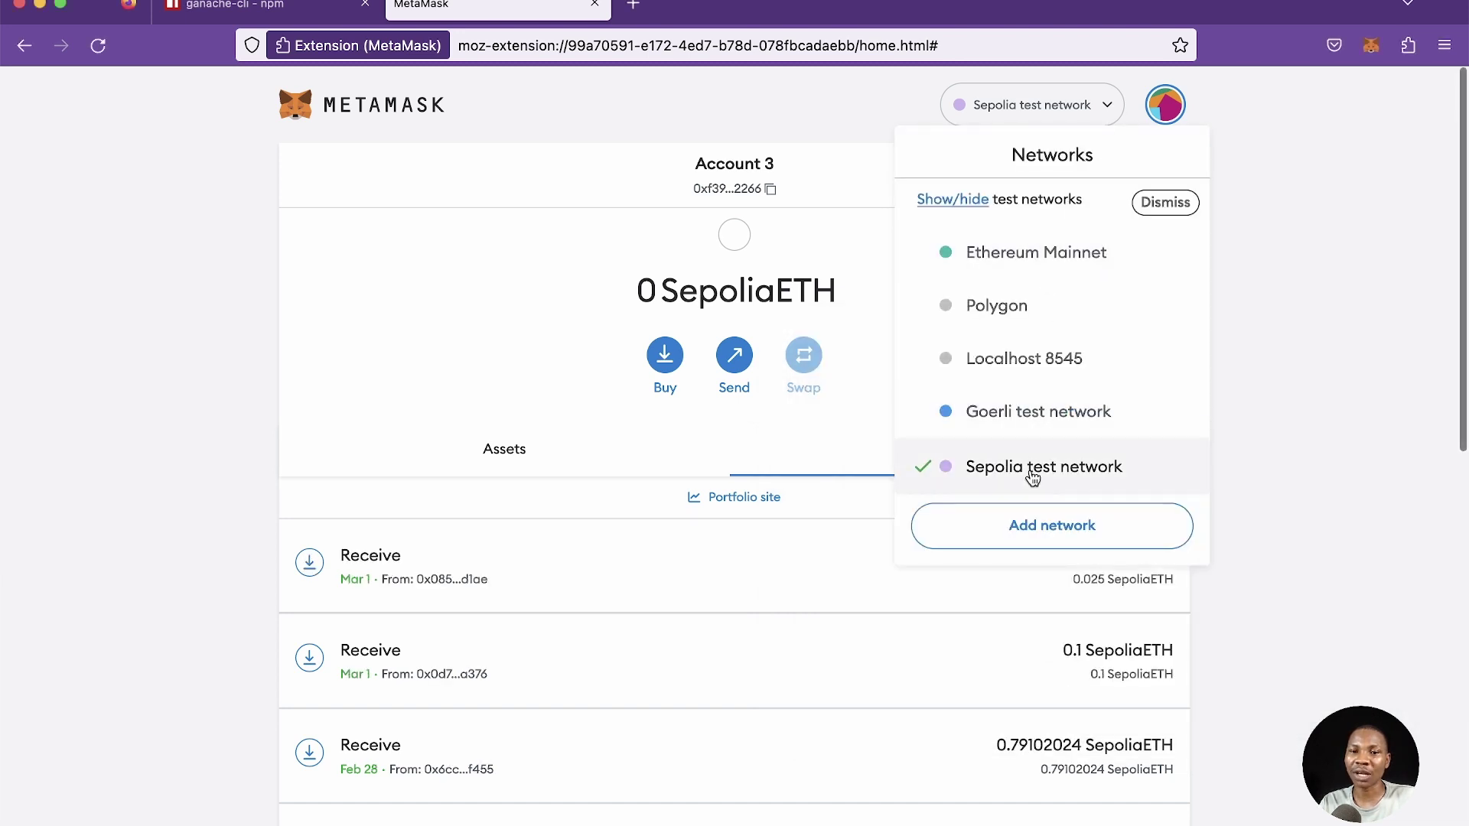
{"action": "key", "text": "Escape"}
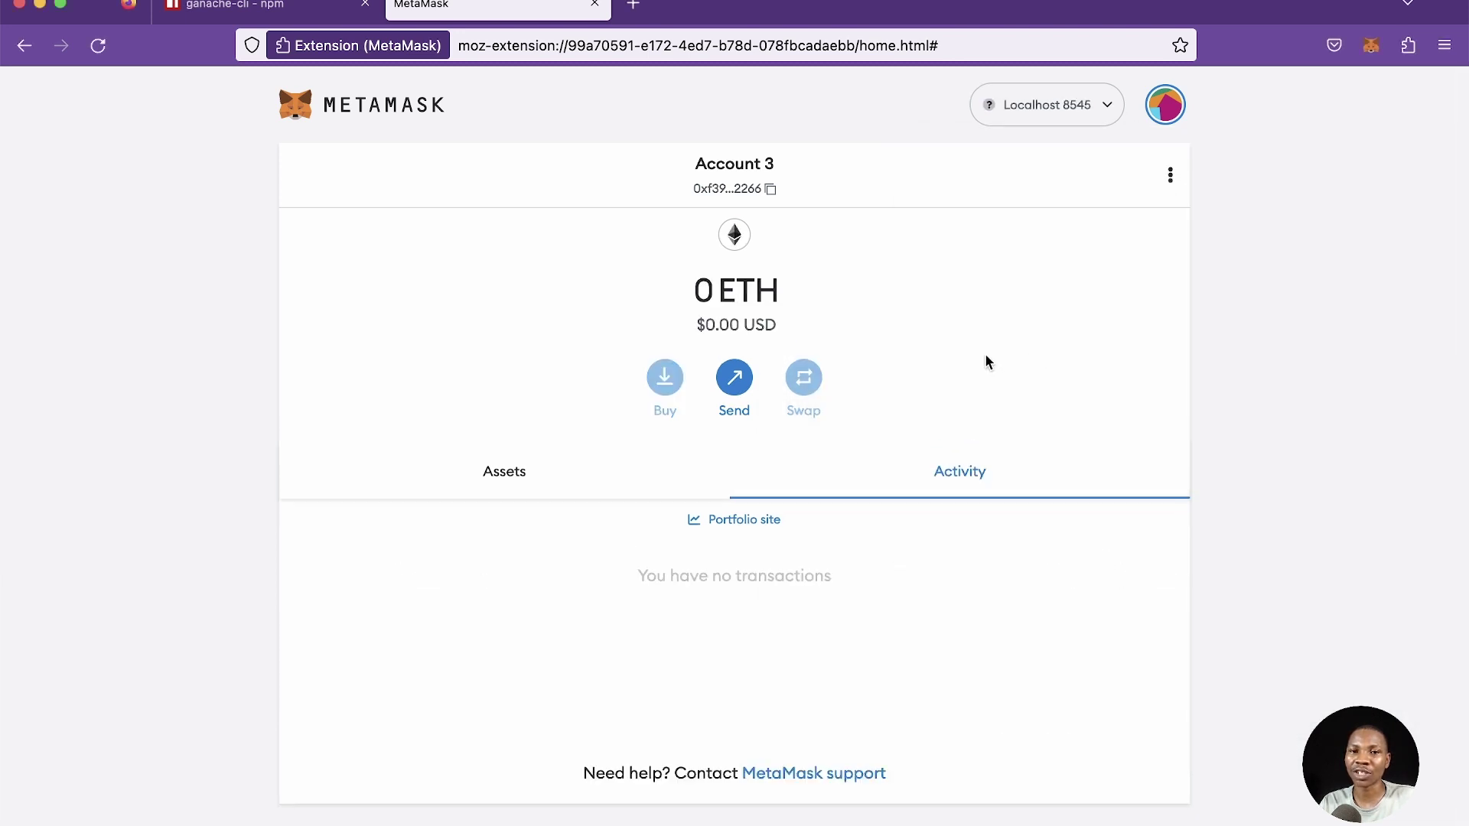
{"action": "left_click", "coordinate": [1163, 105]}
{"action": "scroll", "coordinate": [1086, 331], "scroll_direction": "down", "scroll_amount": 2}
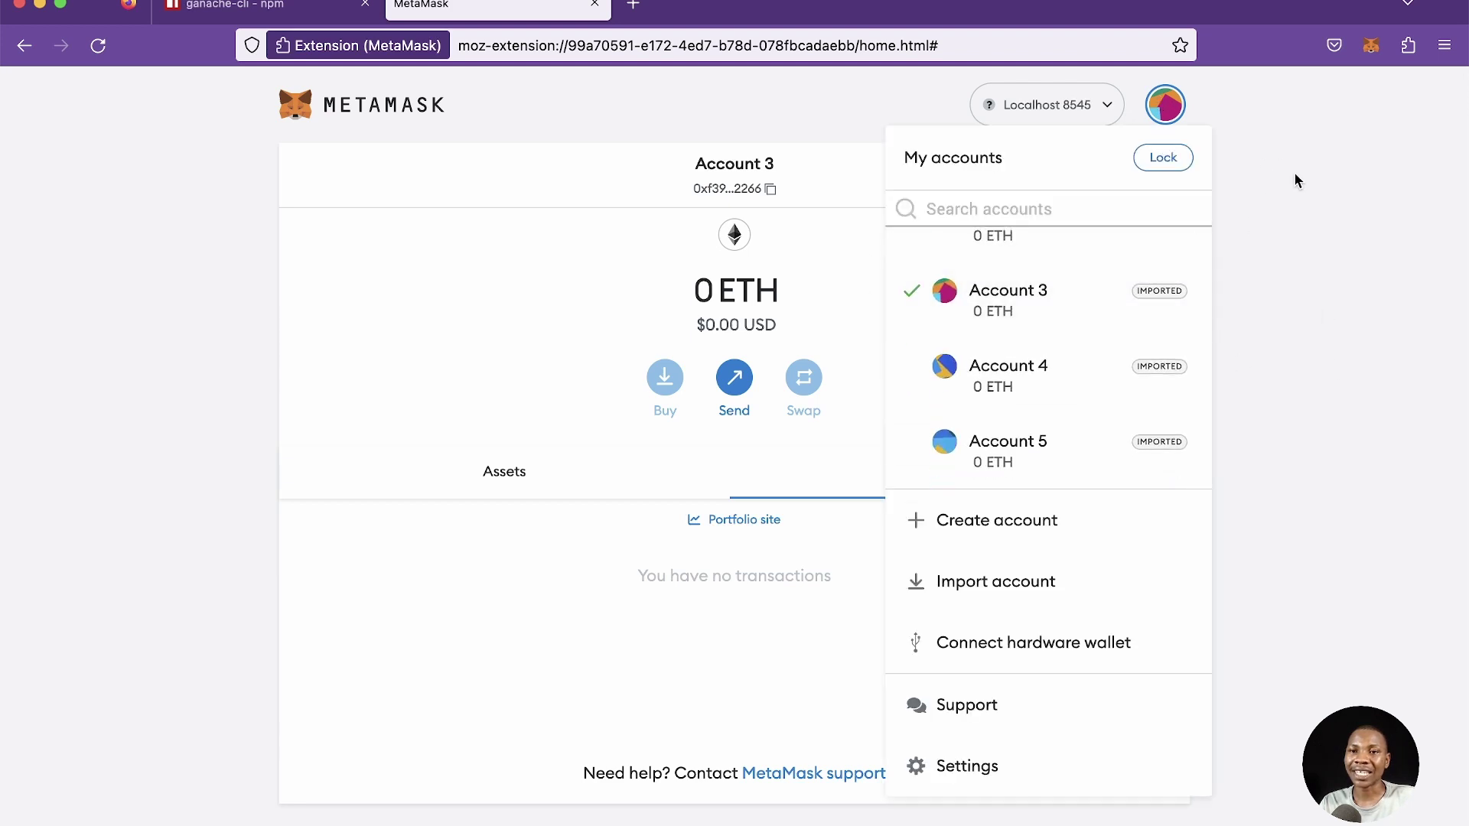
{"action": "left_click", "coordinate": [1304, 309]}
{"action": "left_click", "coordinate": [1166, 115]}
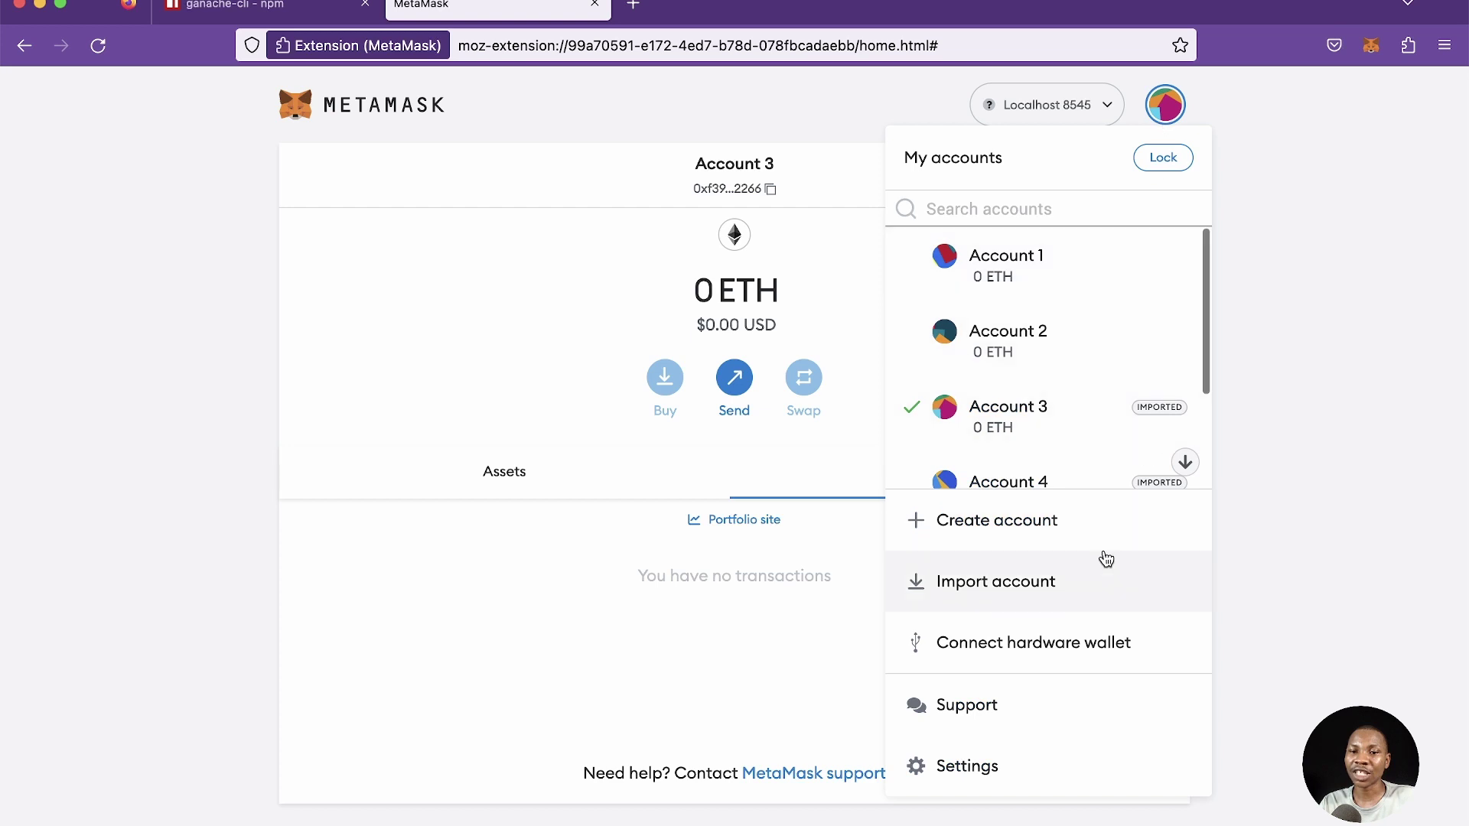
- Choose Import account by private key, then scroll ganache's output up to key (0)
{"action": "left_click", "coordinate": [1031, 595]}
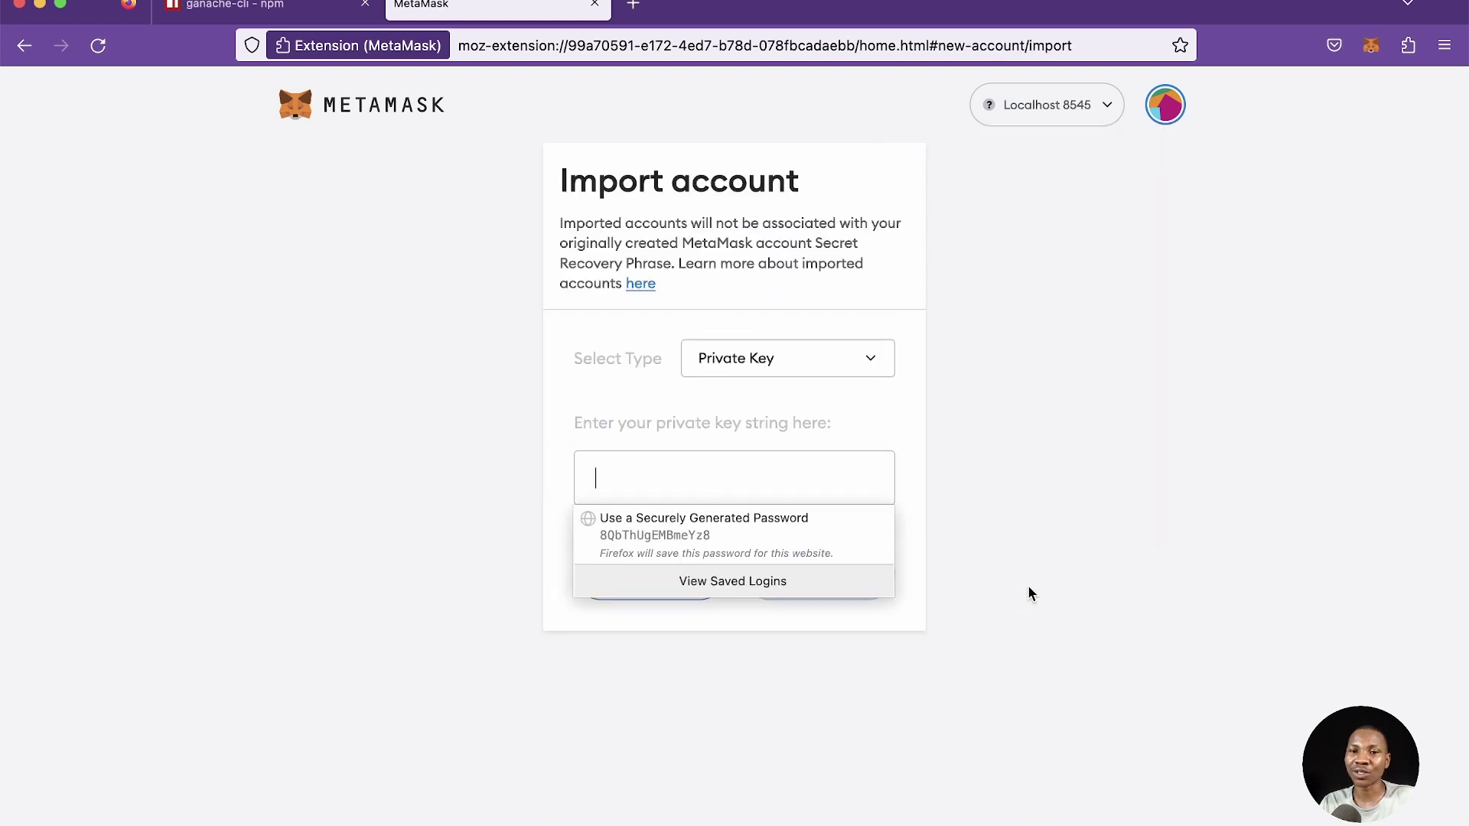
{"action": "mouse_move", "coordinate": [918, 816]}
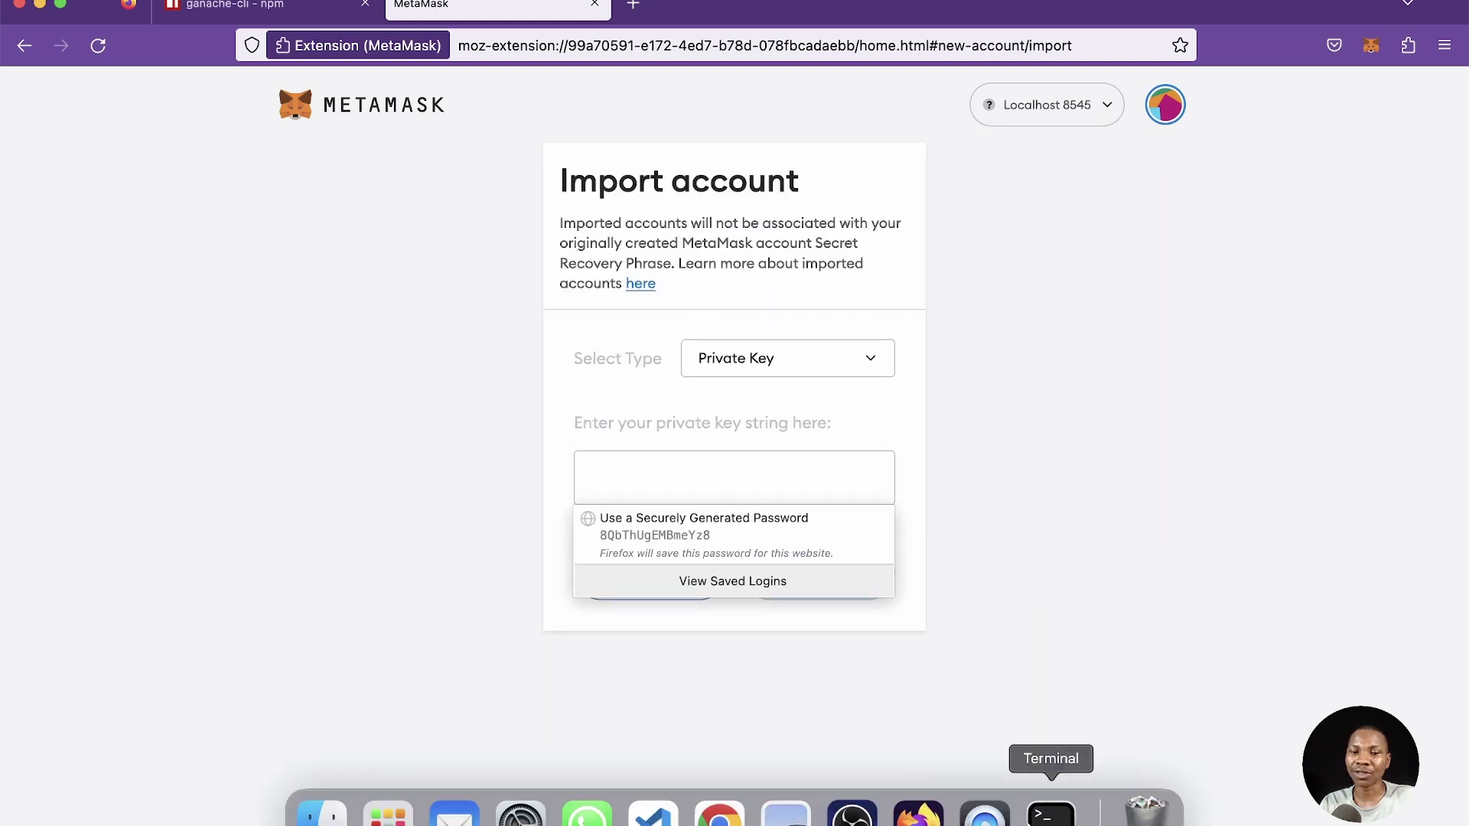
{"action": "left_click", "coordinate": [1051, 815]}
{"action": "scroll", "coordinate": [980, 538], "scroll_direction": "up", "scroll_amount": 3}
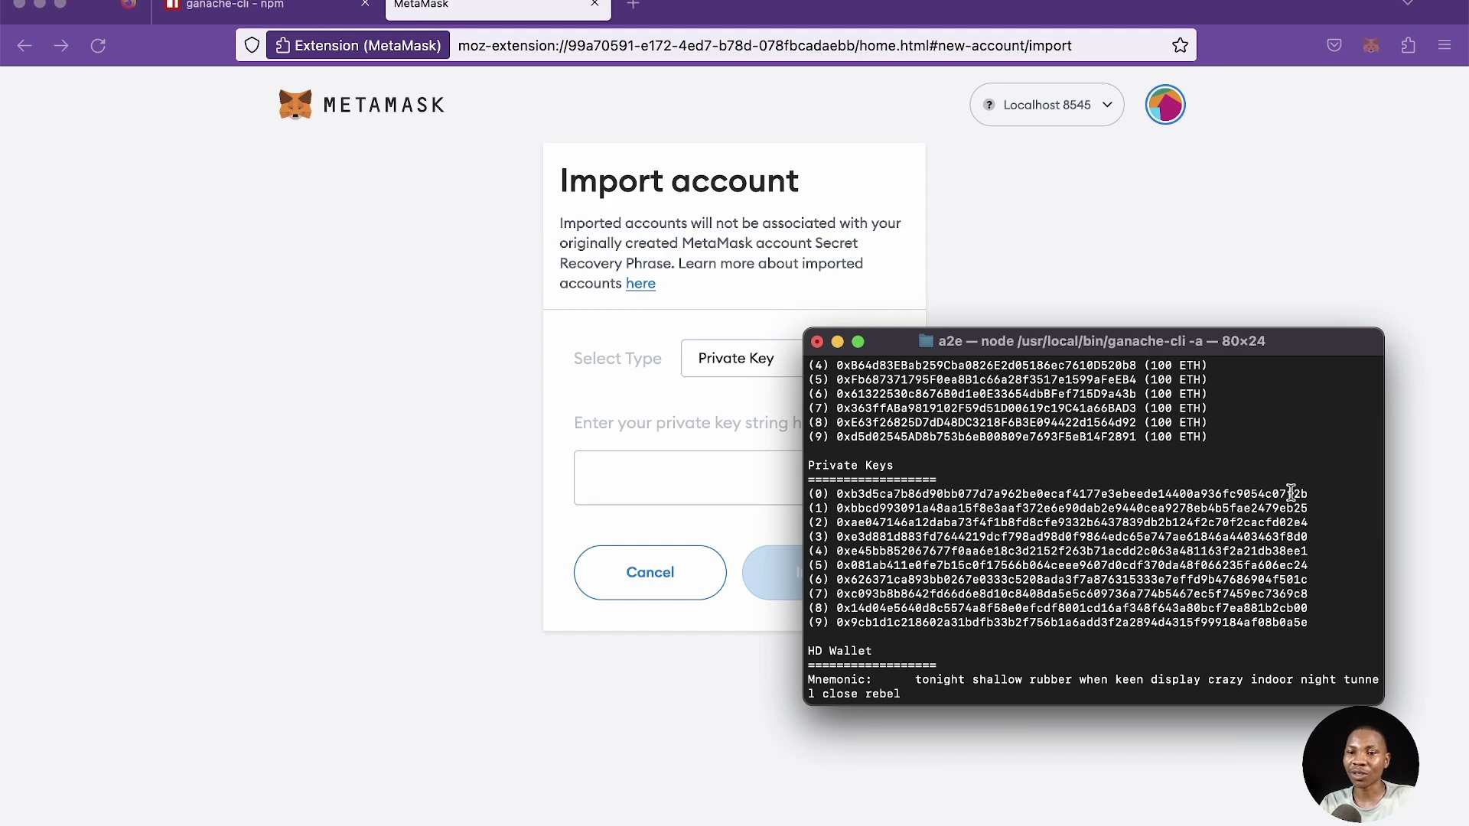
{"action": "scroll", "coordinate": [1254, 489], "scroll_direction": "up", "scroll_amount": 2}
{"action": "left_click_drag", "start_coordinate": [1272, 550], "coordinate": [1307, 550]}
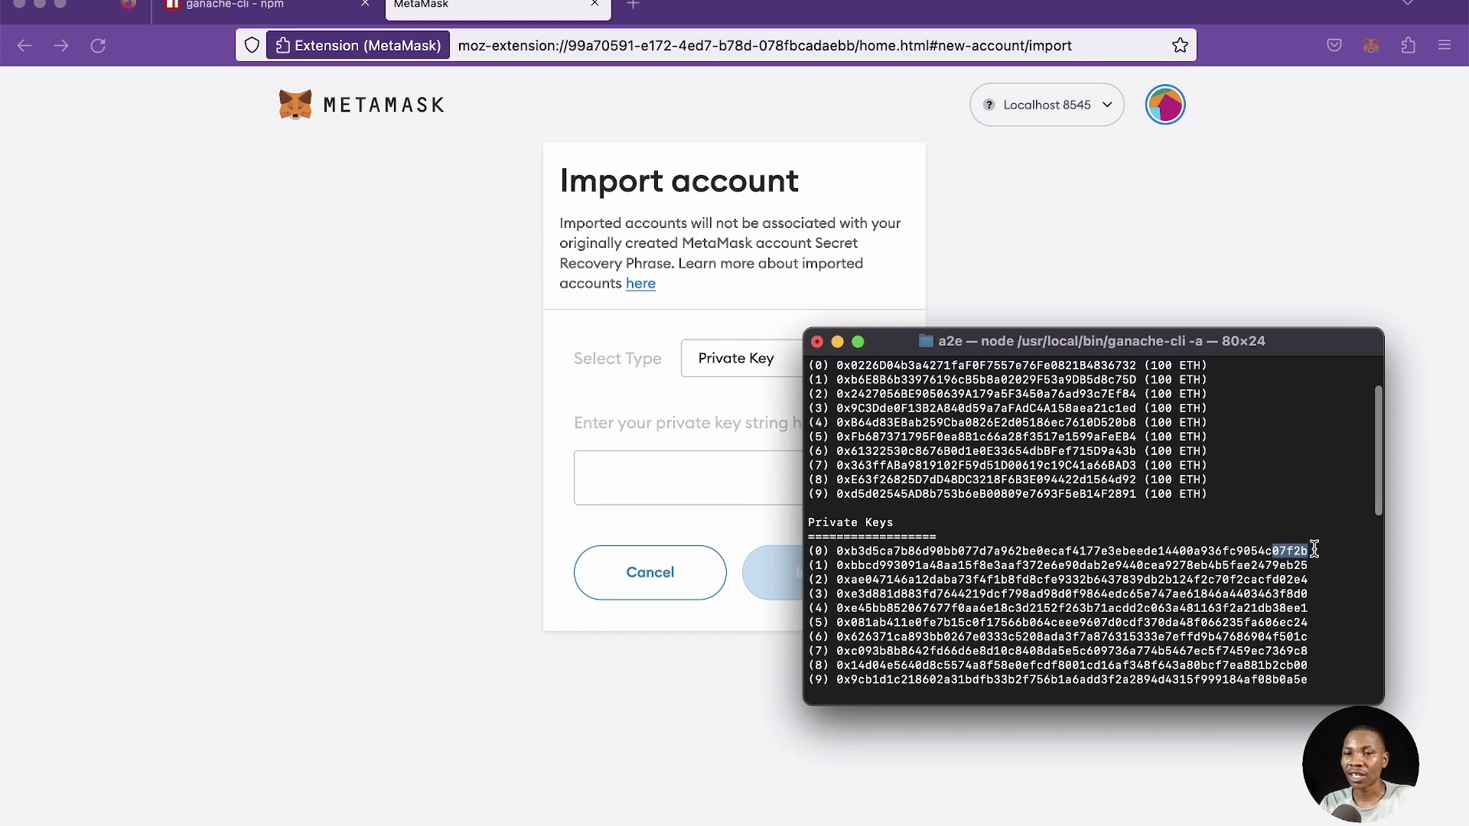
- Stop and rerun ganache-cli -a, then scroll through its fresh accounts and private keys
{"action": "left_click", "coordinate": [1257, 549]}
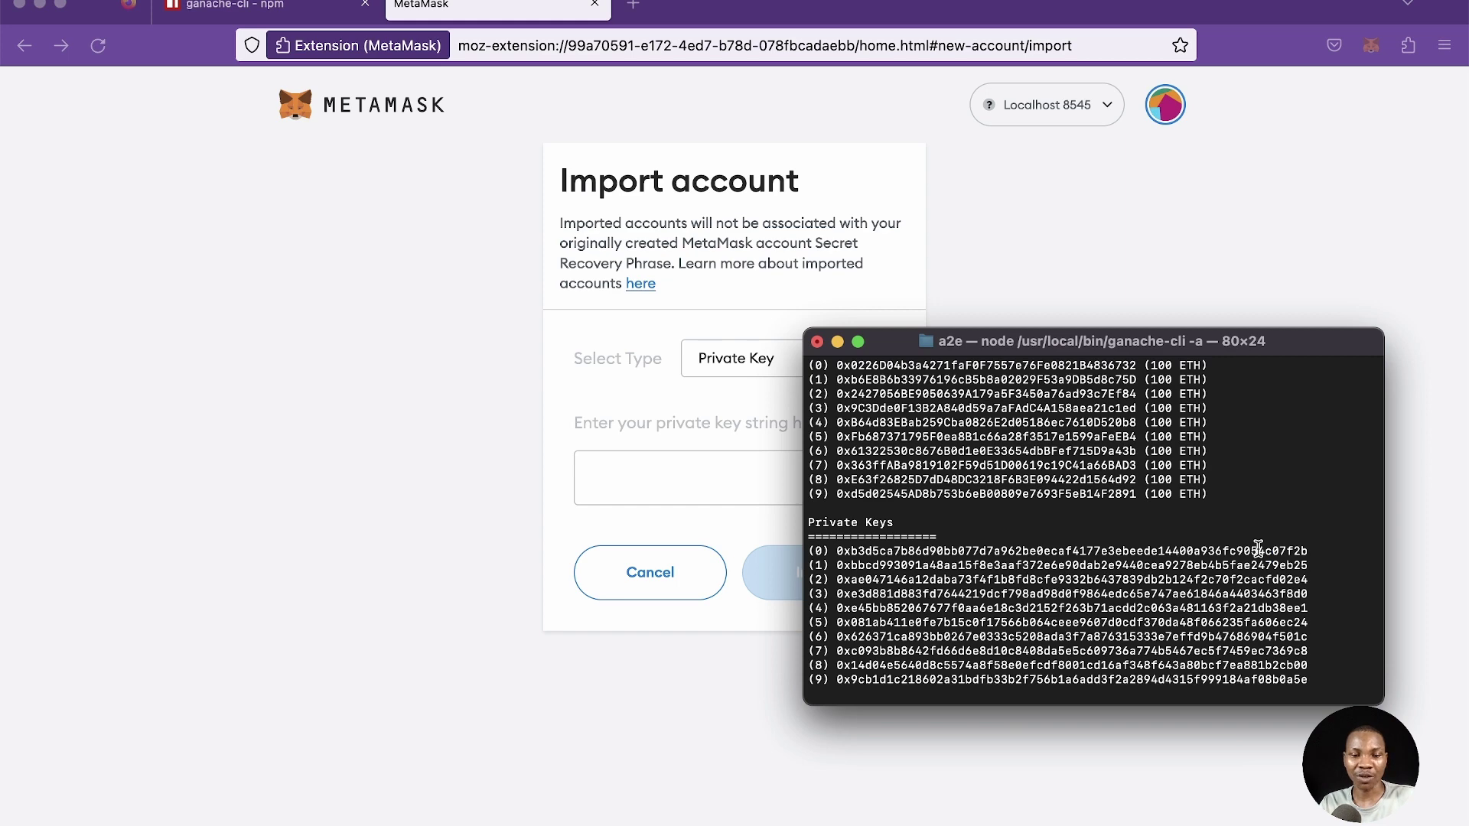
{"action": "key", "text": "ctrl+c"}
{"action": "key", "text": "super+k"}
{"action": "key", "text": "Up"}
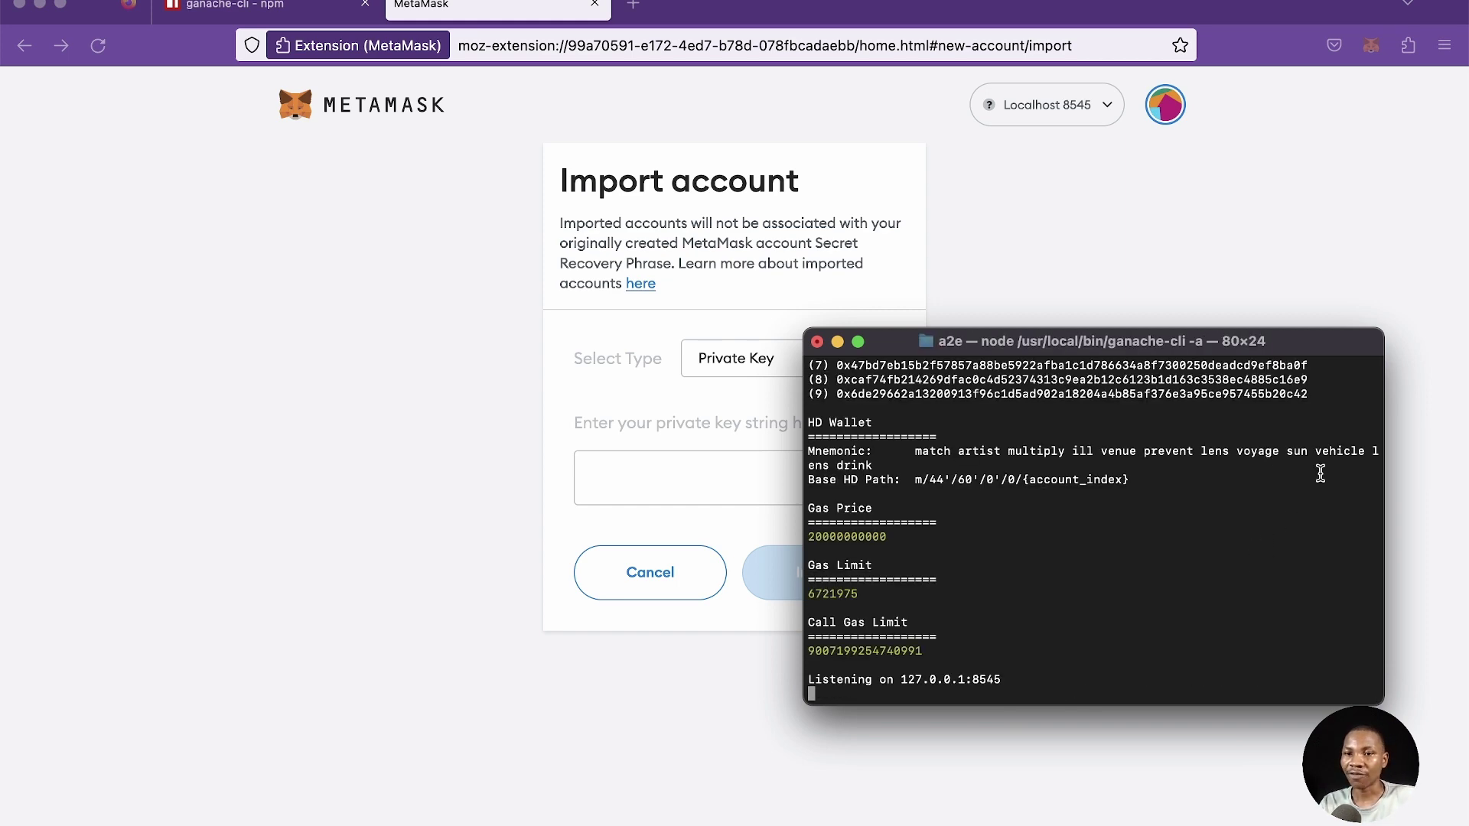
{"action": "scroll", "coordinate": [1320, 474], "scroll_direction": "up", "scroll_amount": 5}
{"action": "scroll", "coordinate": [1321, 474], "scroll_direction": "up", "scroll_amount": 1}
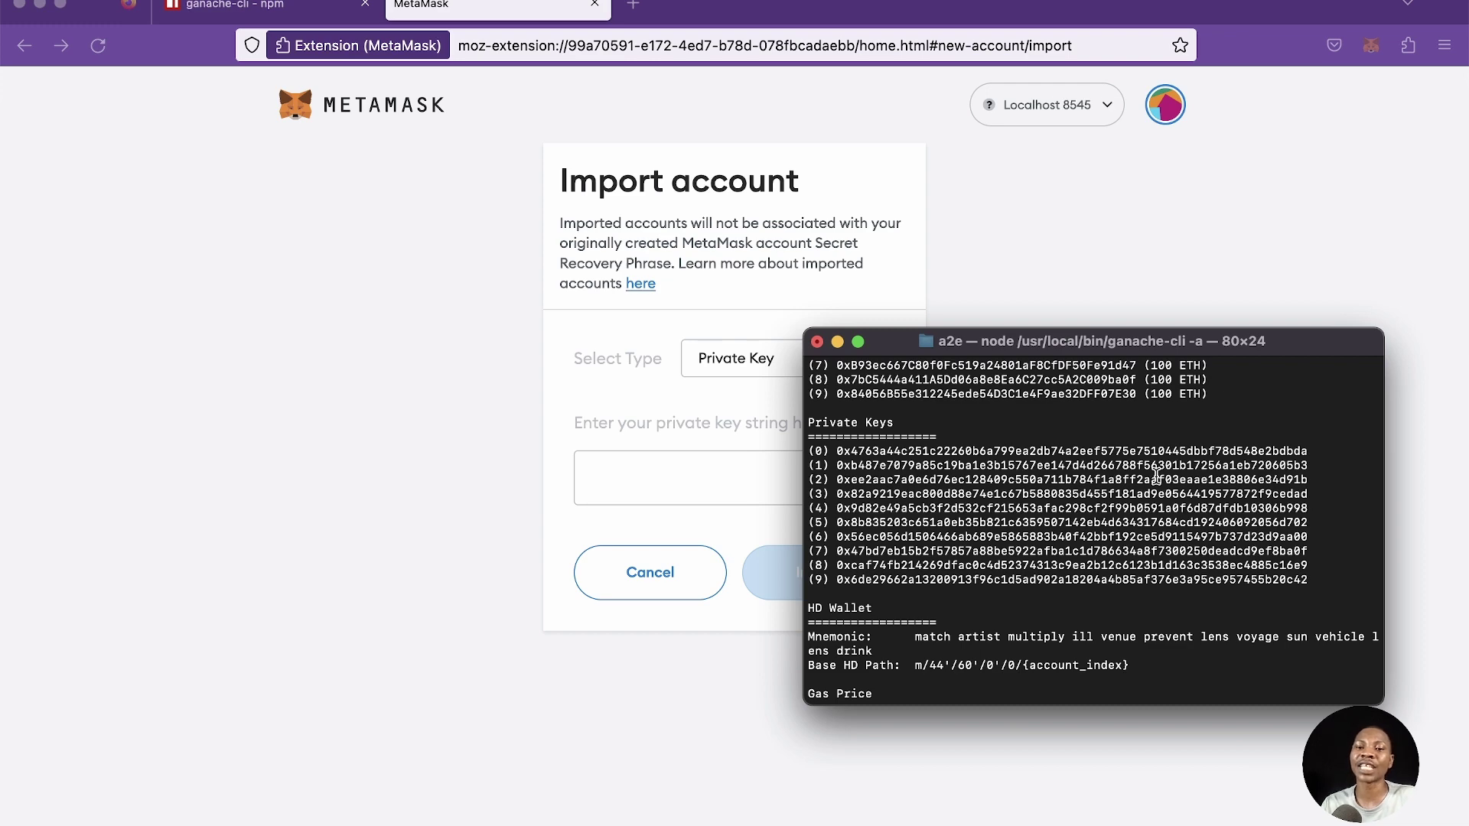
{"action": "scroll", "coordinate": [1071, 604], "scroll_direction": "down", "scroll_amount": 8}
{"action": "scroll", "coordinate": [1068, 613], "scroll_direction": "up", "scroll_amount": 11}
{"action": "scroll", "coordinate": [1069, 613], "scroll_direction": "up", "scroll_amount": 3}
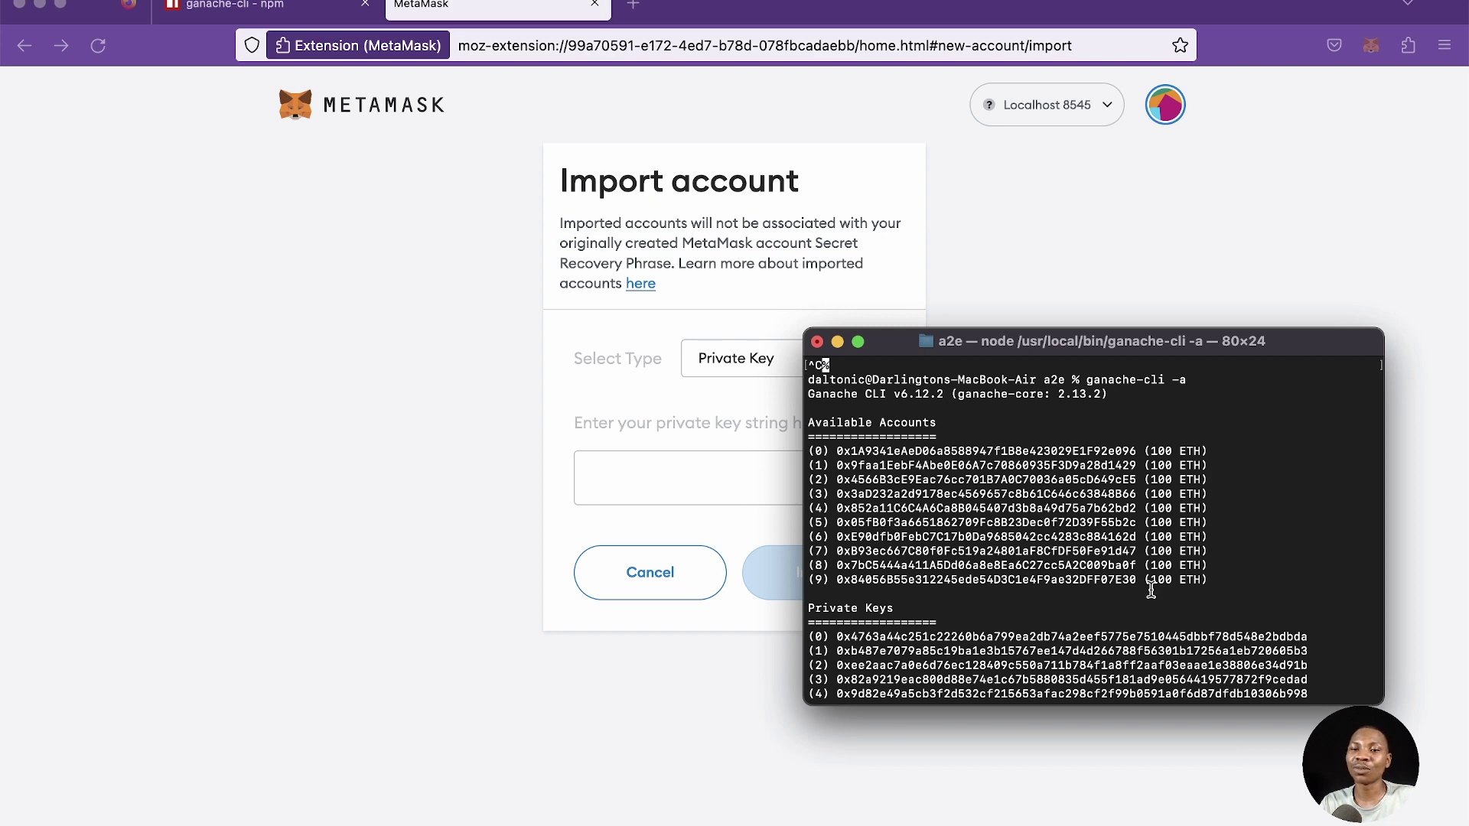
{"action": "scroll", "coordinate": [1151, 588], "scroll_direction": "down", "scroll_amount": 2}
{"action": "scroll", "coordinate": [1151, 589], "scroll_direction": "up", "scroll_amount": 2}
{"action": "scroll", "coordinate": [1150, 589], "scroll_direction": "down", "scroll_amount": 10}
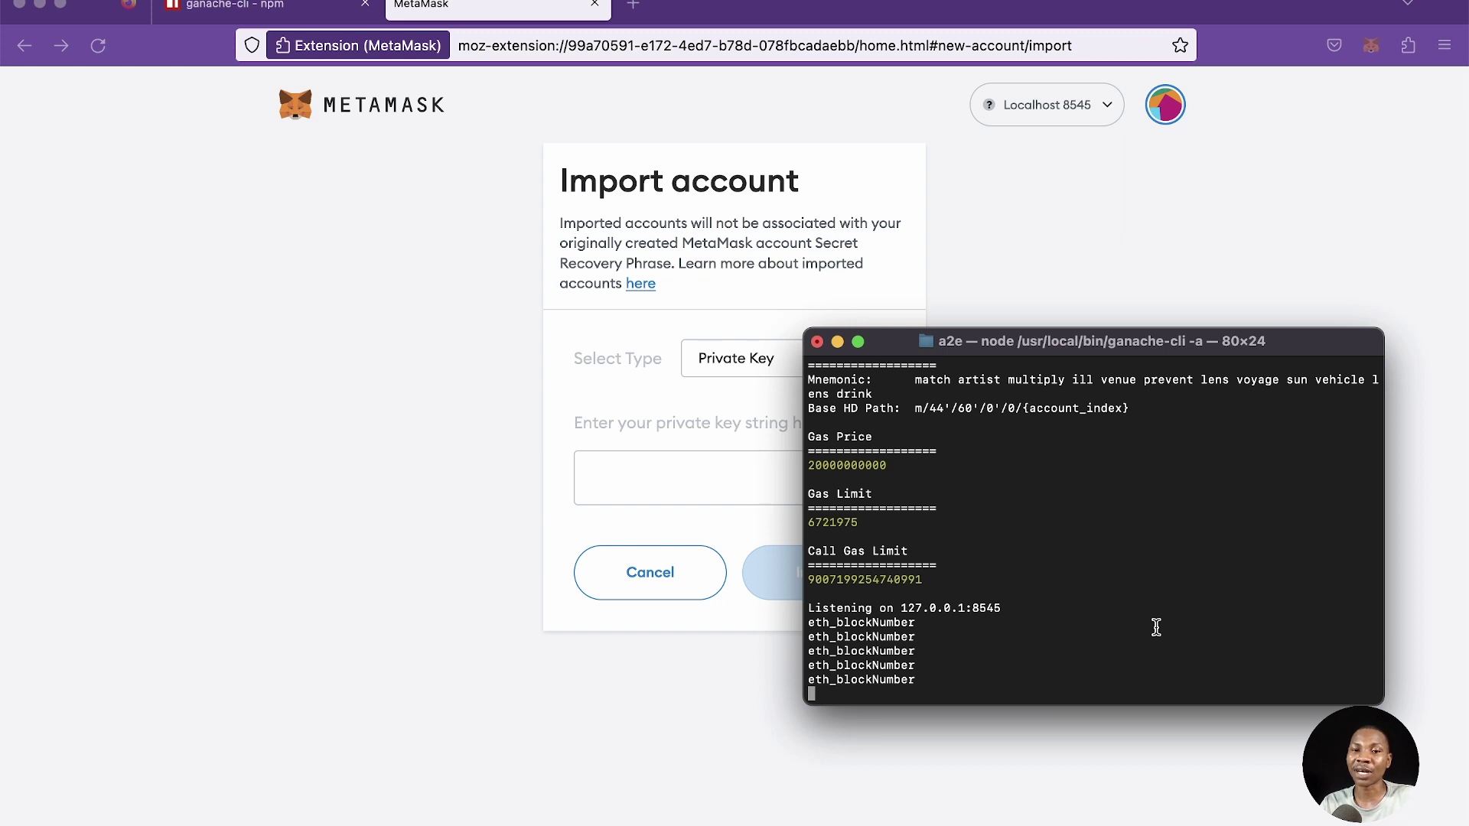
- Stop ganache and start it again as ganache-cli -d for deterministic accounts
{"action": "scroll", "coordinate": [1156, 628], "scroll_direction": "up", "scroll_amount": 3}
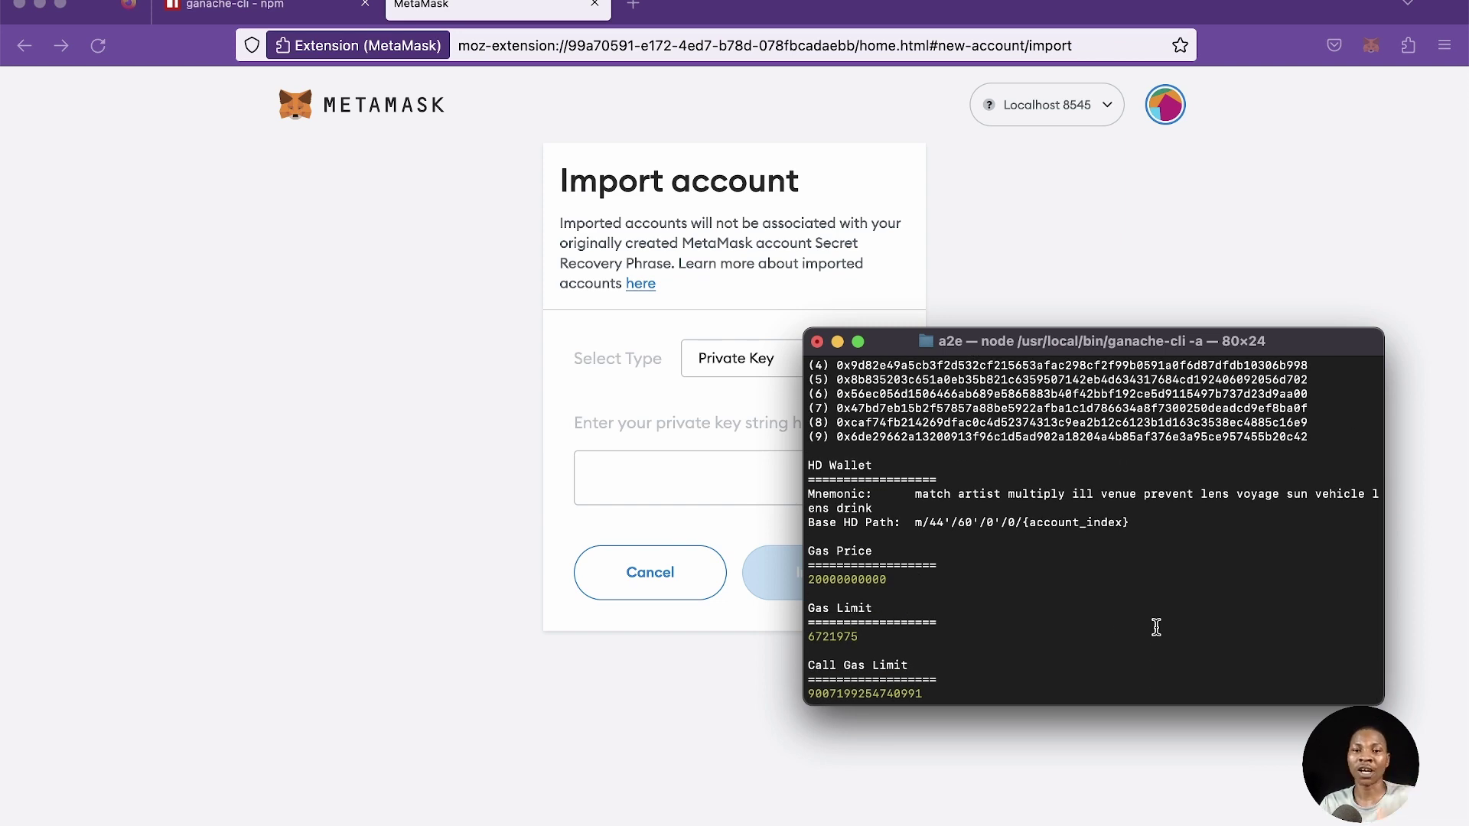
{"action": "scroll", "coordinate": [1156, 627], "scroll_direction": "down", "scroll_amount": 3}
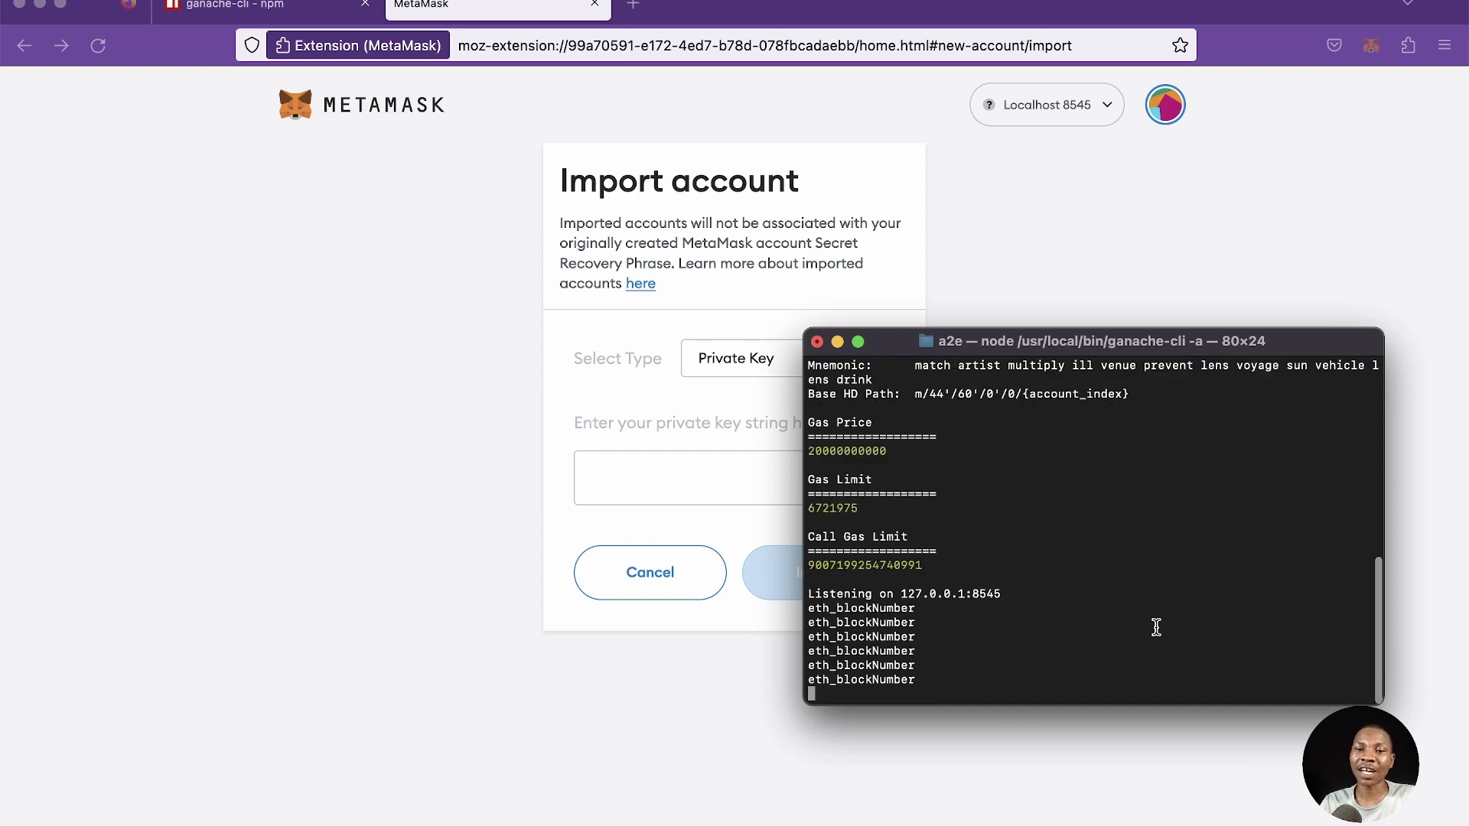
{"action": "key", "text": "ctrl+c"}
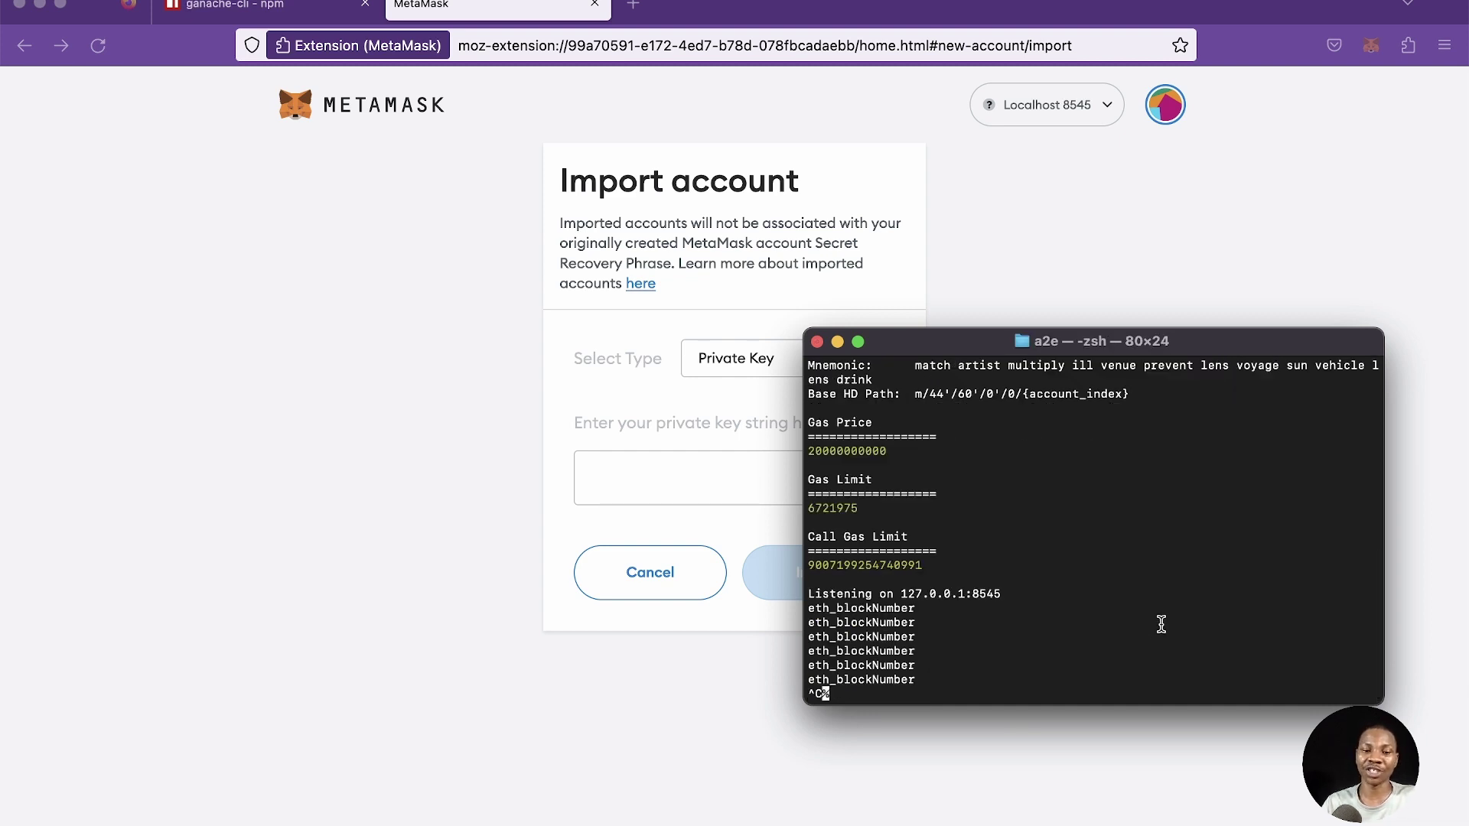
{"action": "key", "text": "Return"}
{"action": "key", "text": "super+k"}
{"action": "type", "text": "ganache-cli -a"}
{"action": "key", "text": "BackSpace"}
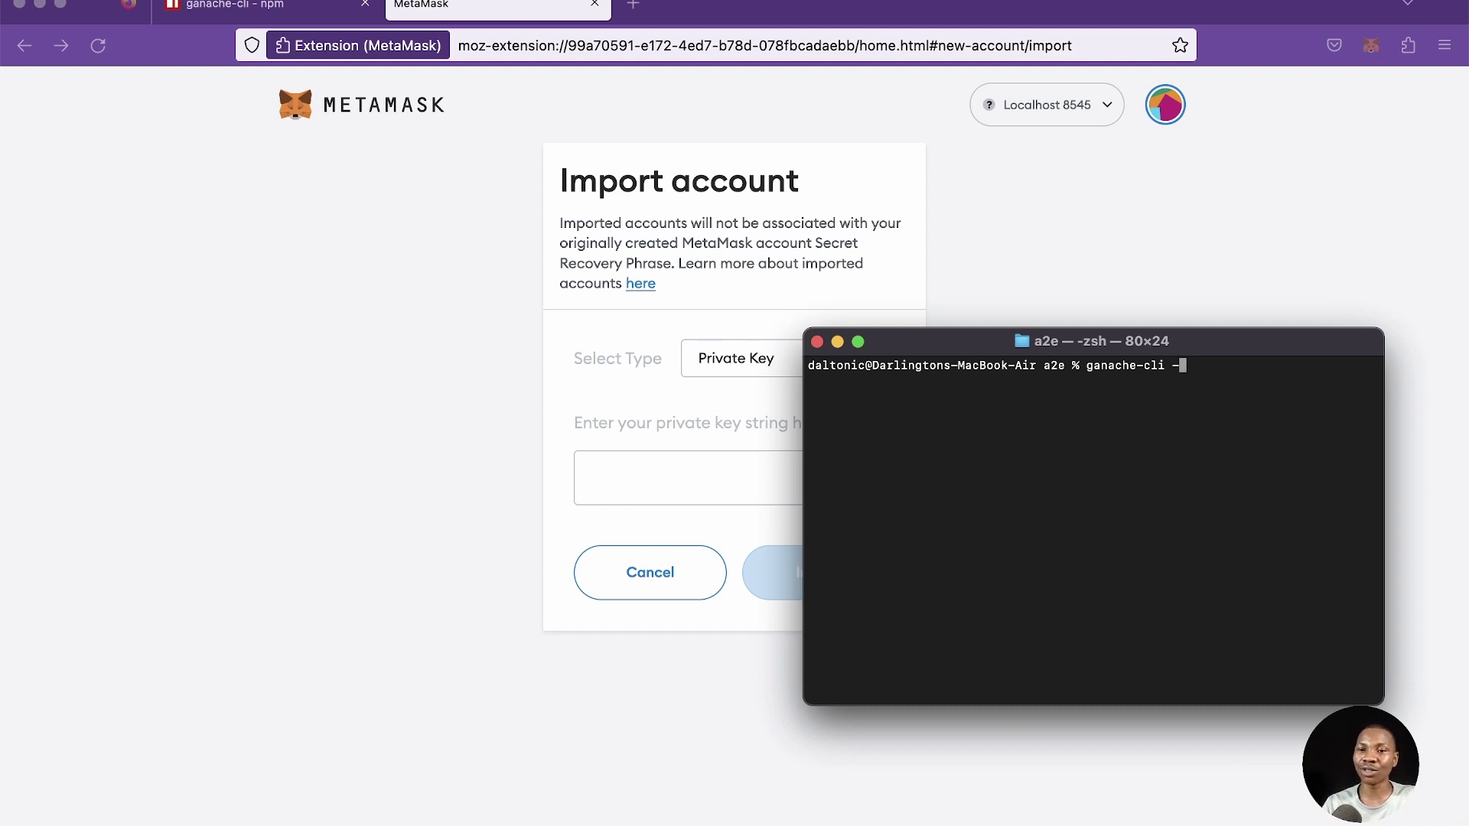
{"action": "type", "text": "d"}
{"action": "key", "text": "Return"}
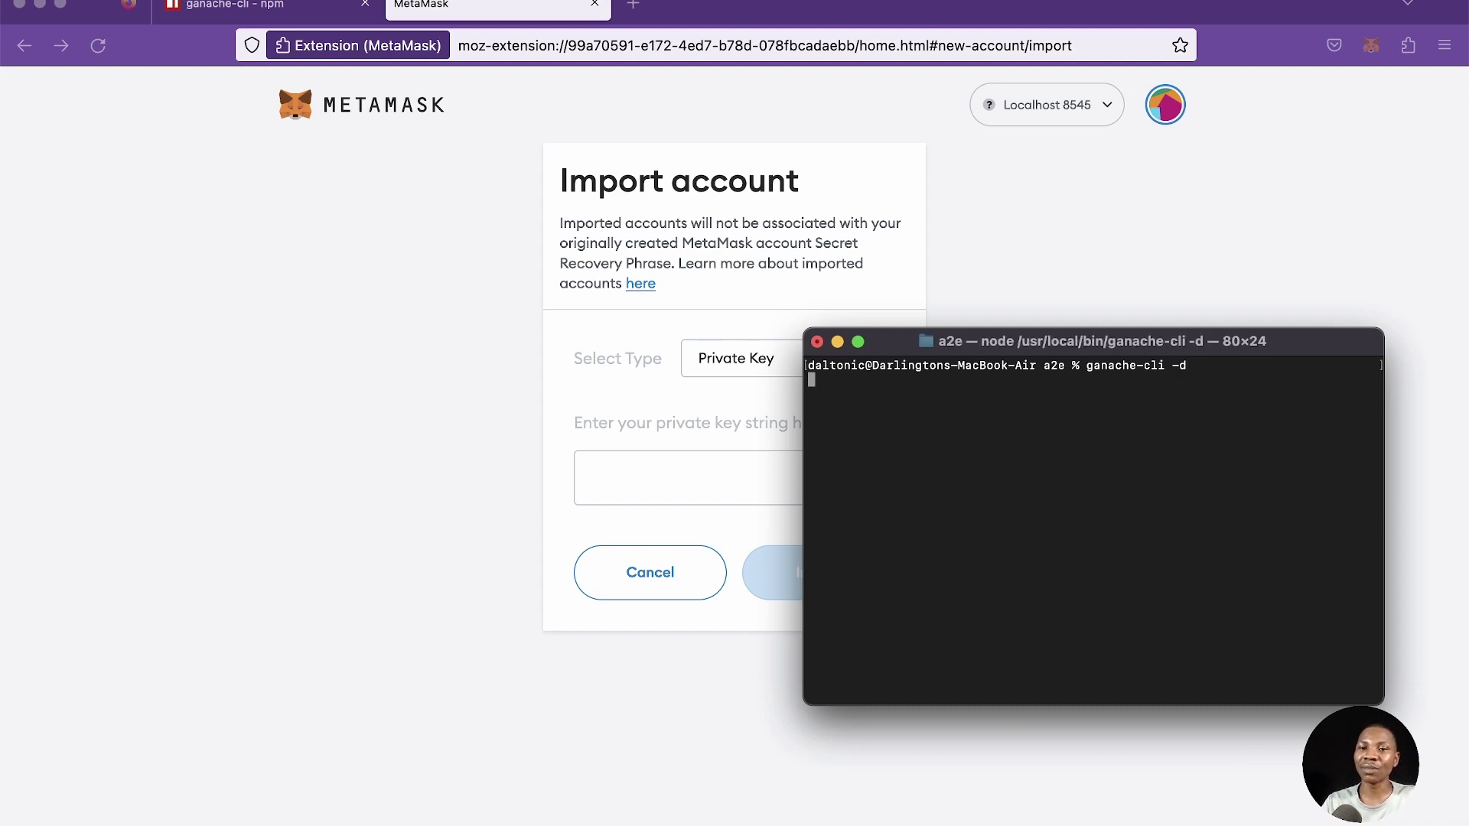
- Stop and rerun ganache-cli -d so its accounts and private keys are listed afresh
{"action": "scroll", "coordinate": [1168, 527], "scroll_direction": "up", "scroll_amount": 5}
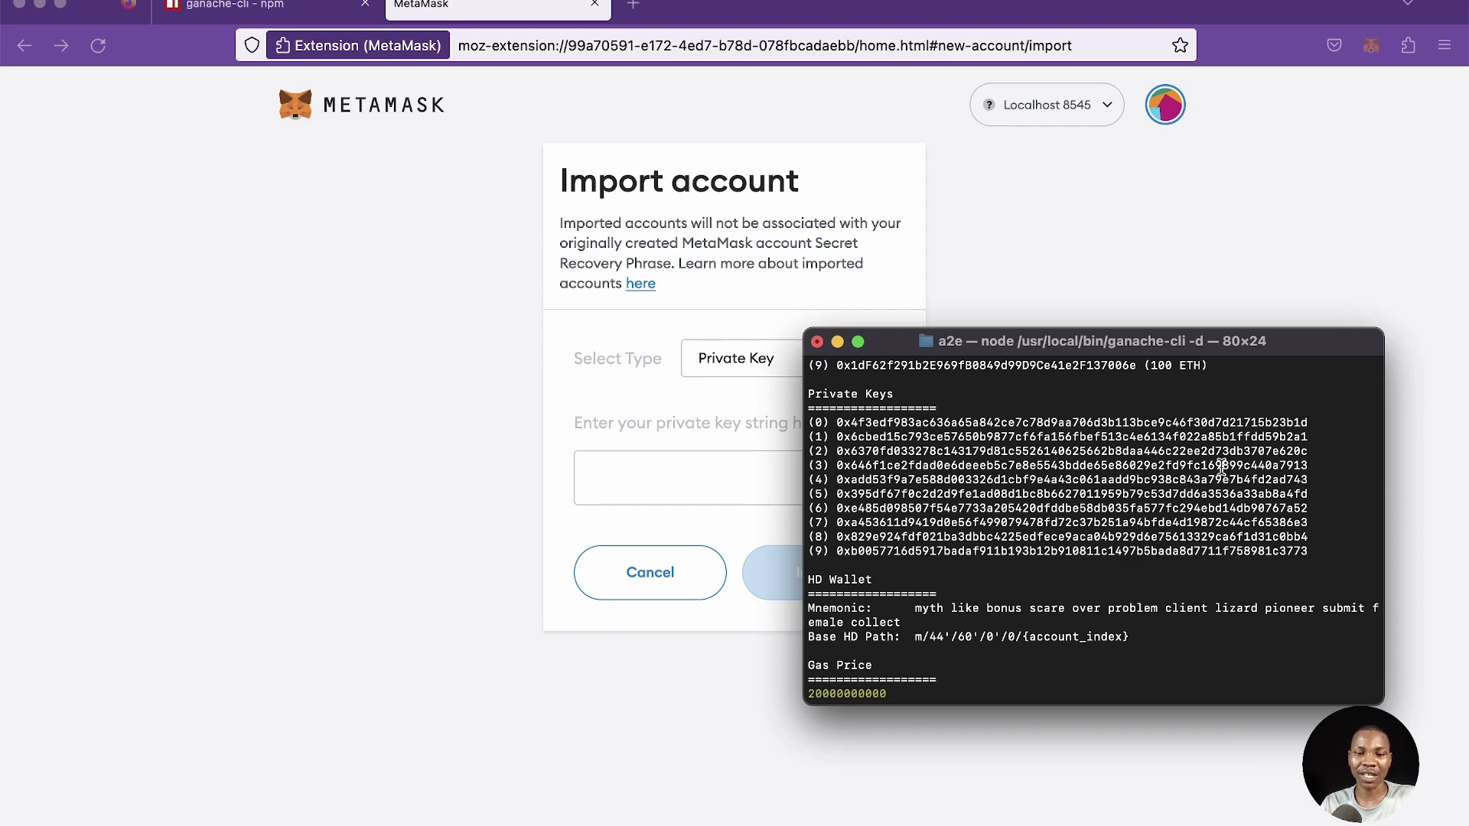
{"action": "key", "text": "ctrl+c"}
{"action": "key", "text": "super+k"}
{"action": "key", "text": "Up"}
{"action": "key", "text": "Return"}
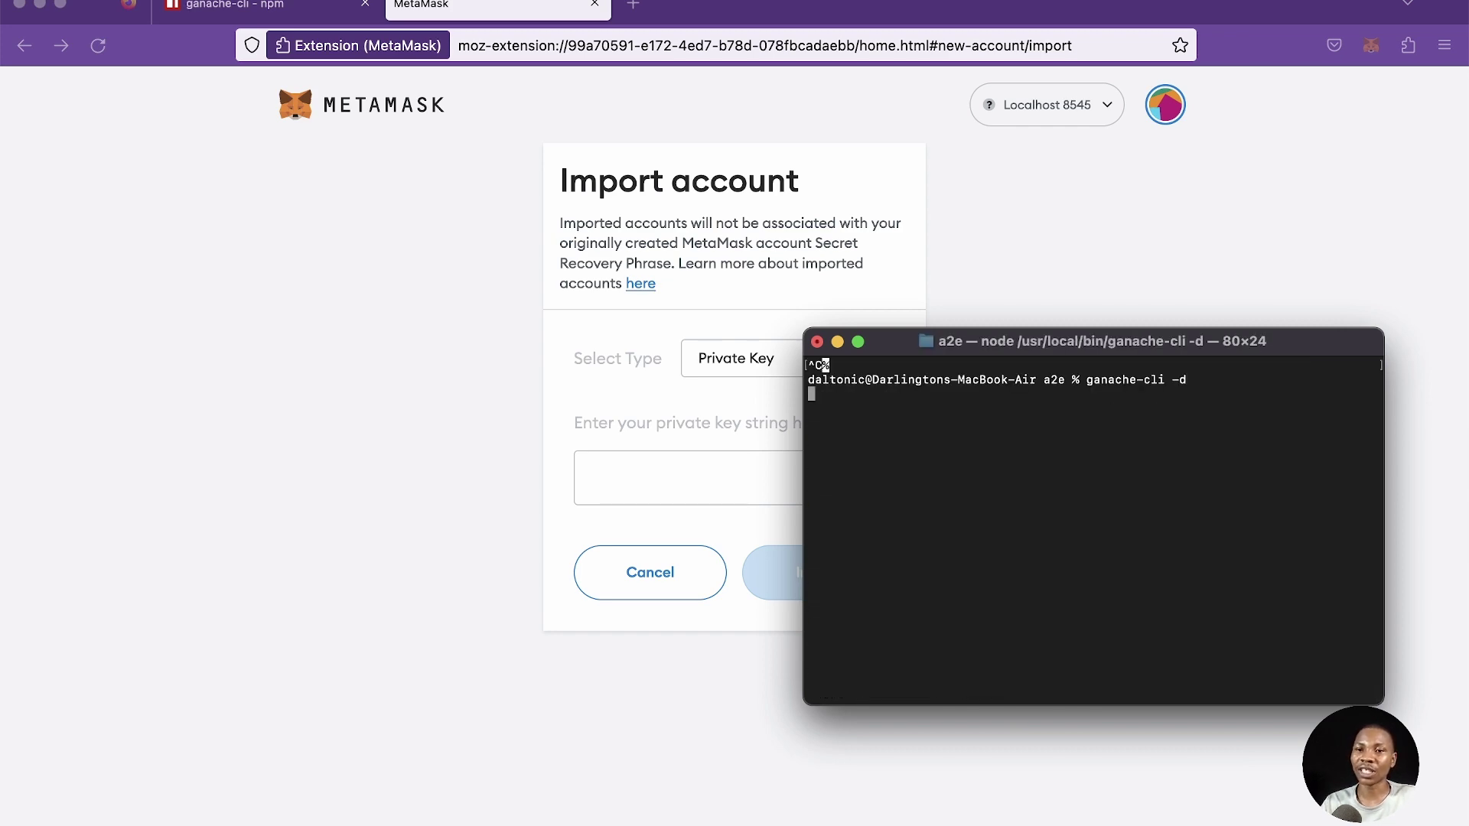
- Import ganache private key (0) into MetaMask as Account 6, showing 100 ETH
{"action": "scroll", "coordinate": [1272, 424], "scroll_direction": "up", "scroll_amount": 5}
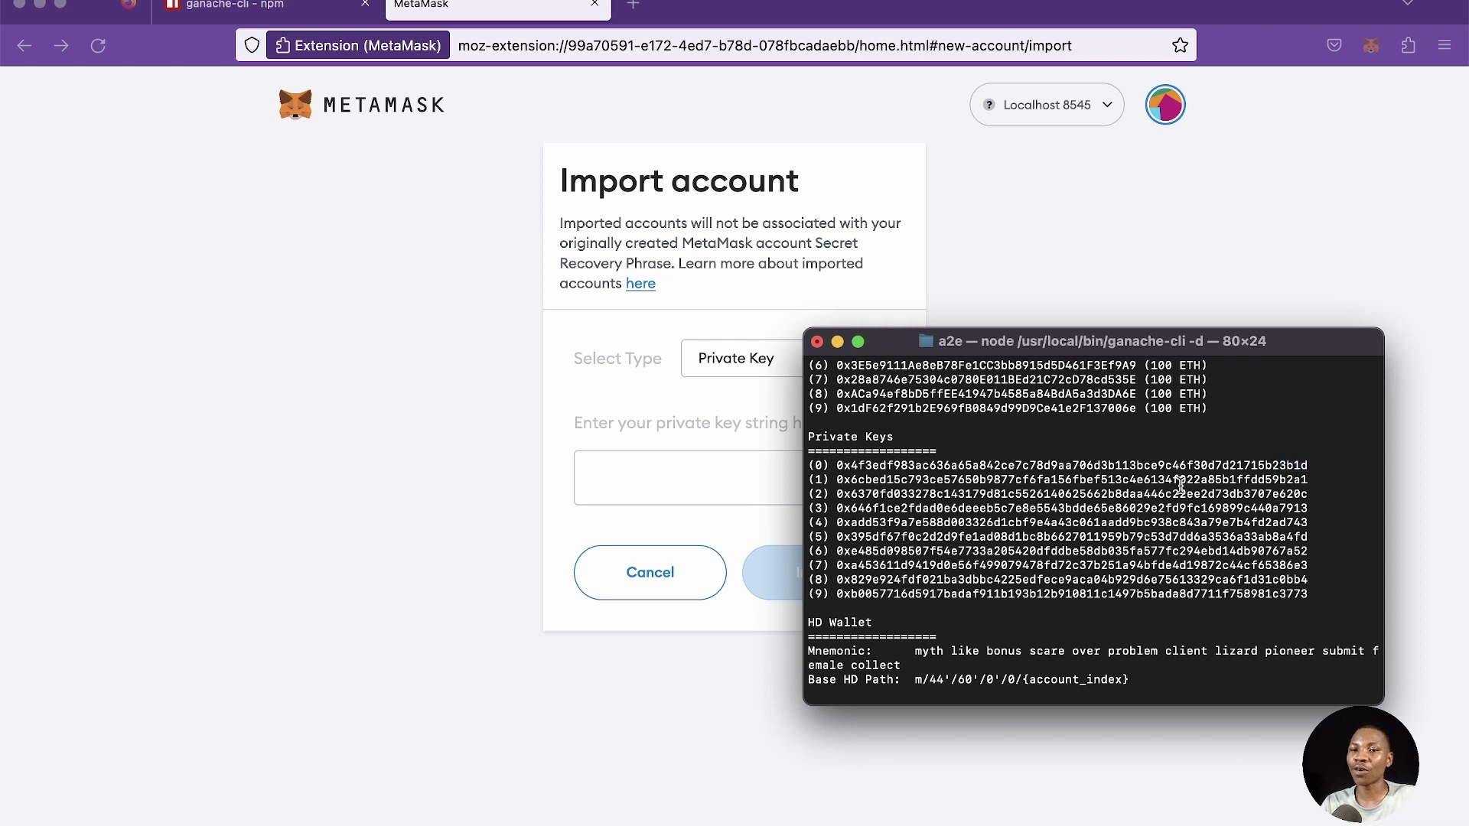
{"action": "double_click", "coordinate": [1157, 467]}
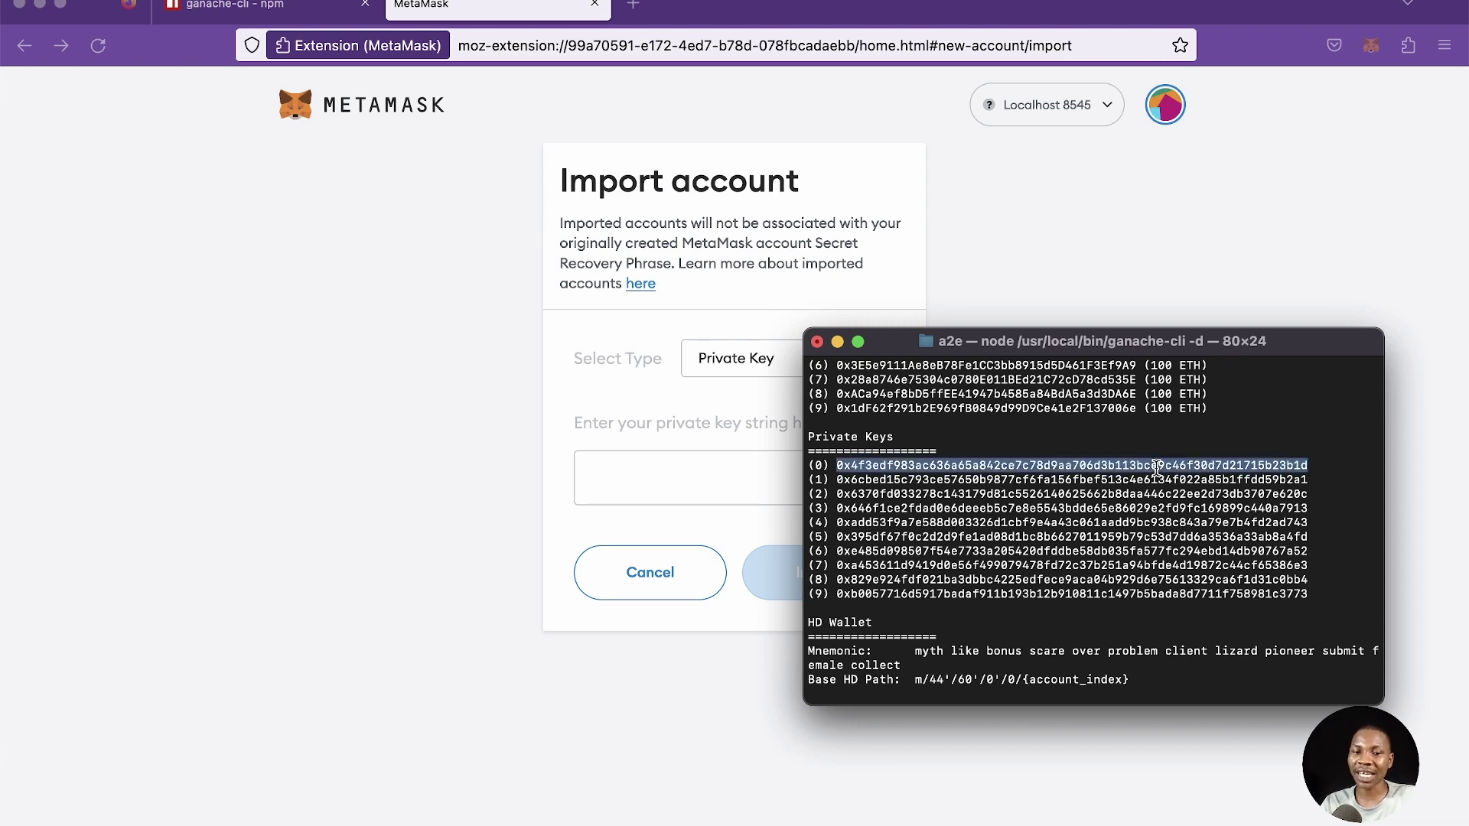
{"action": "left_click", "coordinate": [662, 464]}
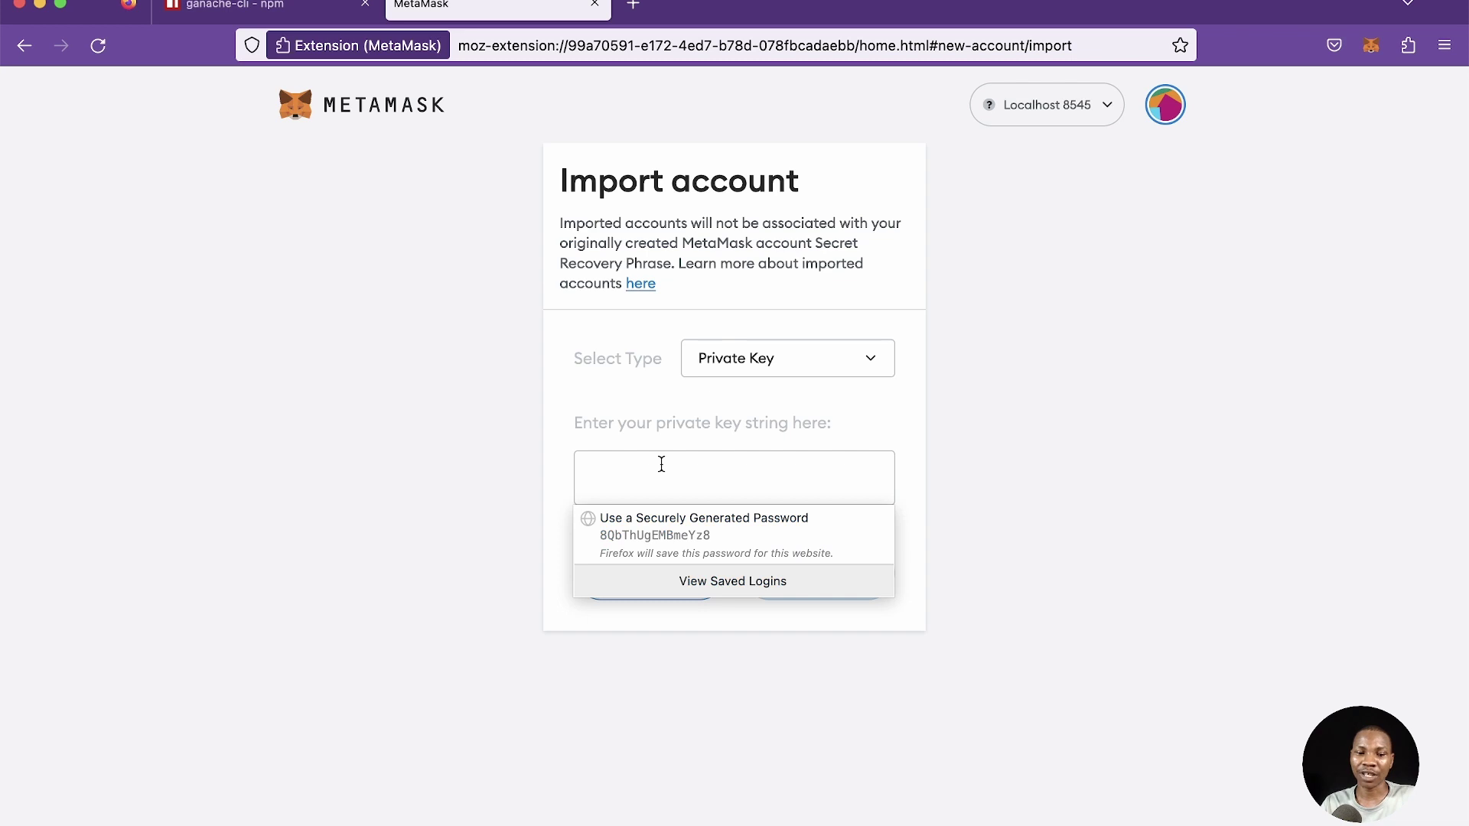
{"action": "key", "text": "super+v"}
{"action": "left_click", "coordinate": [795, 593]}
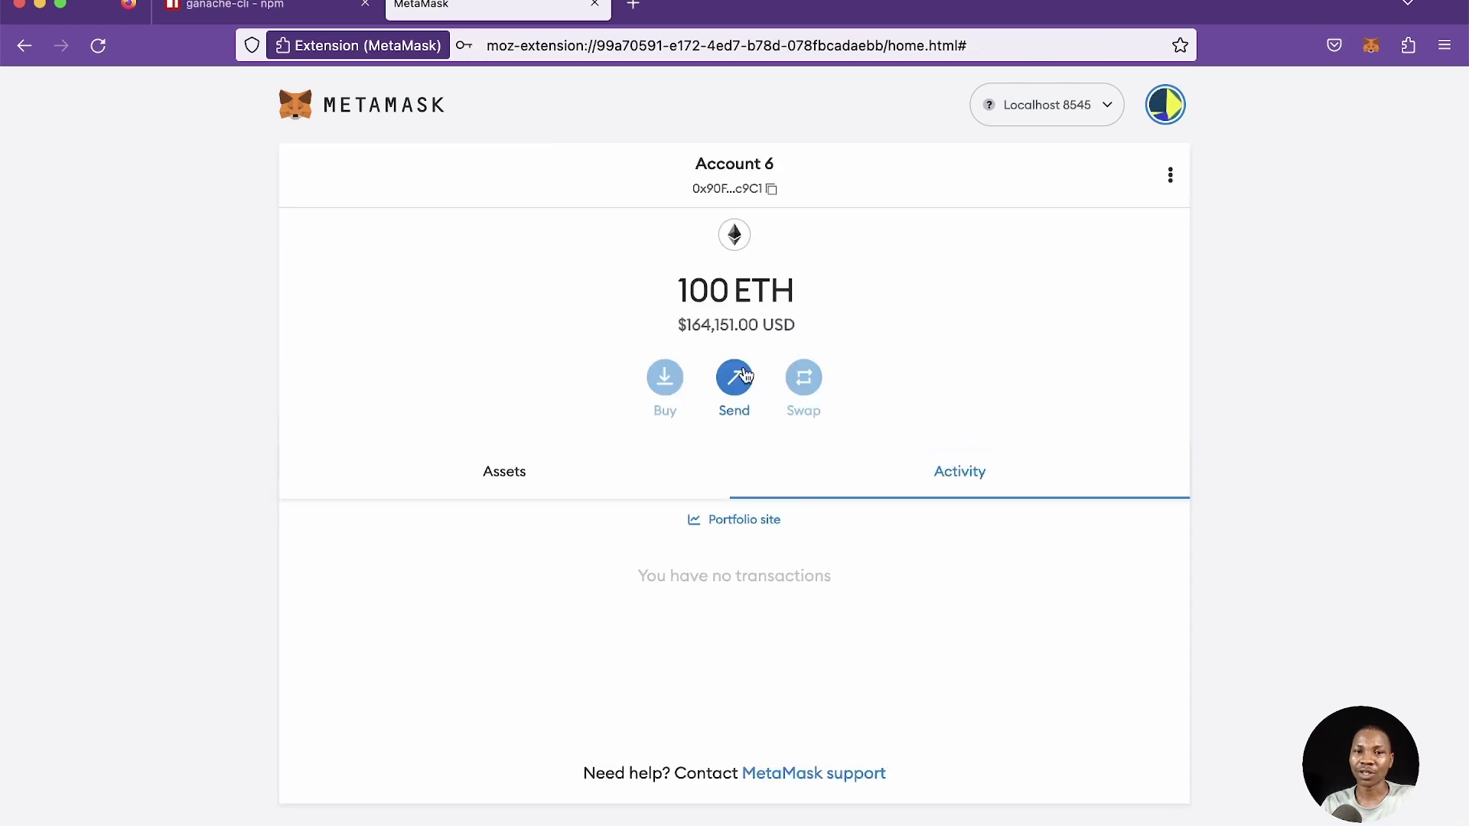
{"action": "left_click_drag", "start_coordinate": [677, 291], "coordinate": [788, 291]}
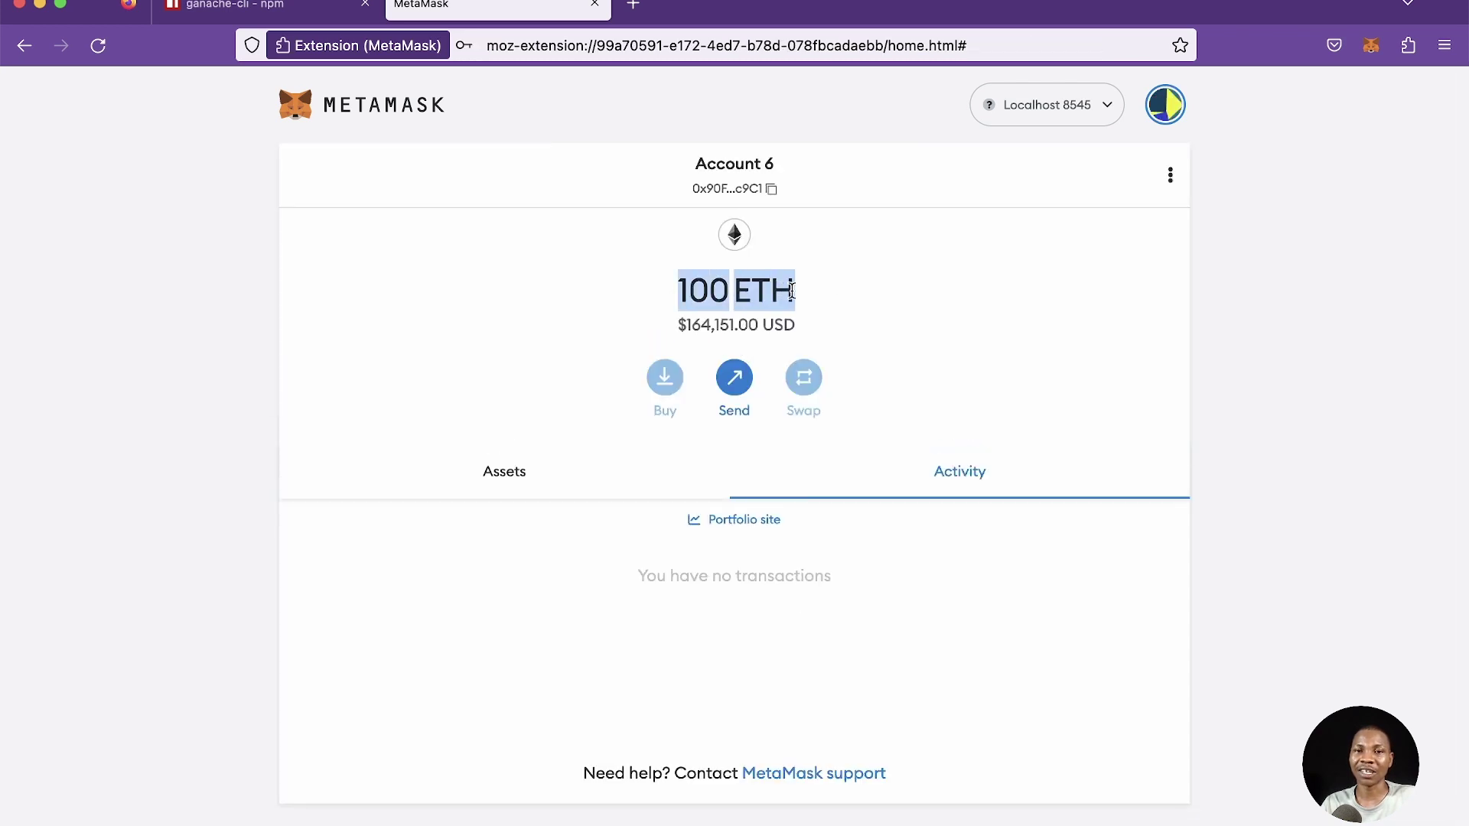
{"action": "left_click", "coordinate": [876, 308]}
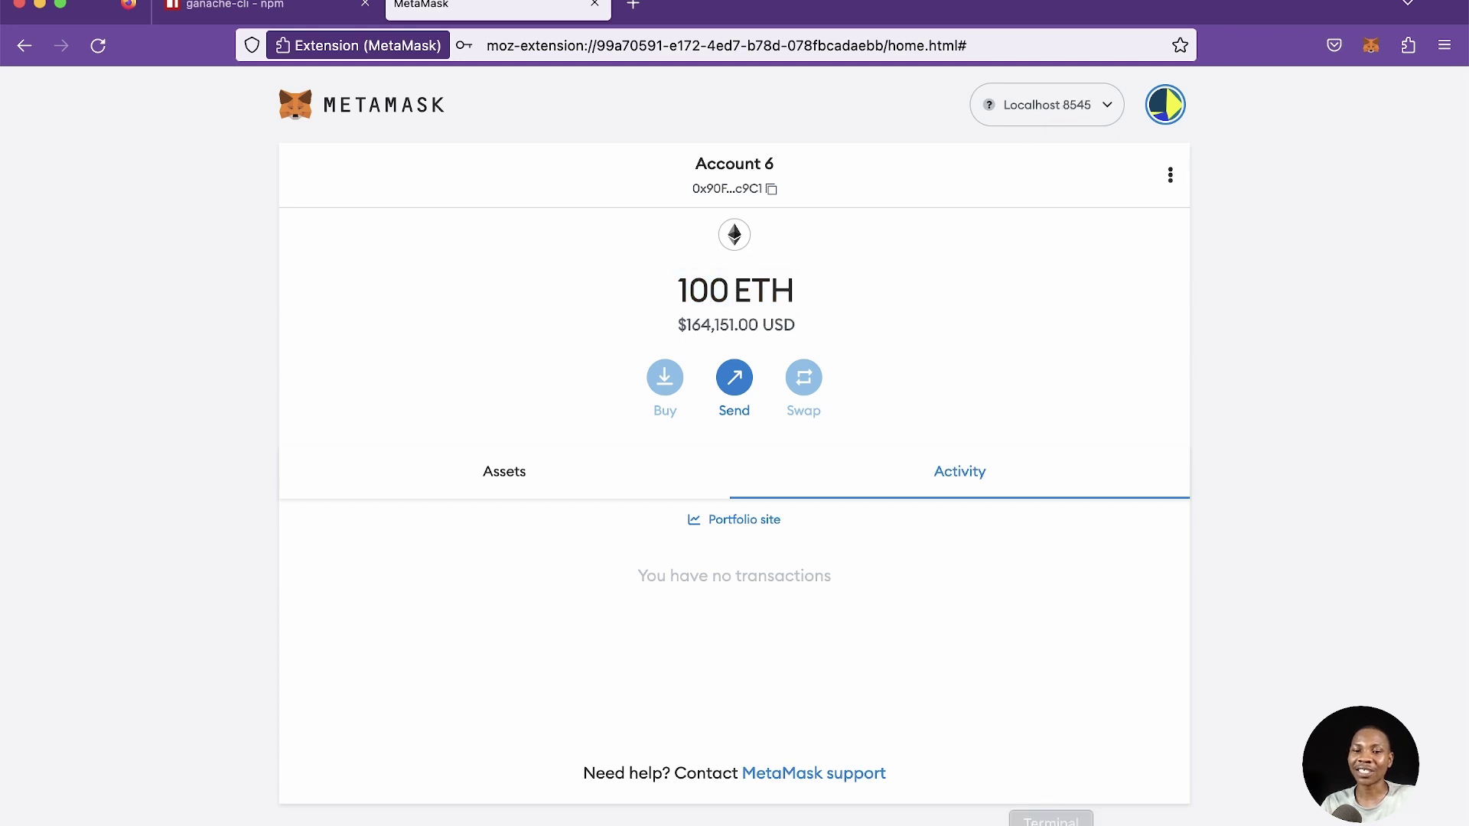
- Import ganache private key (1) into MetaMask as Account 7
{"action": "left_click", "coordinate": [1049, 813]}
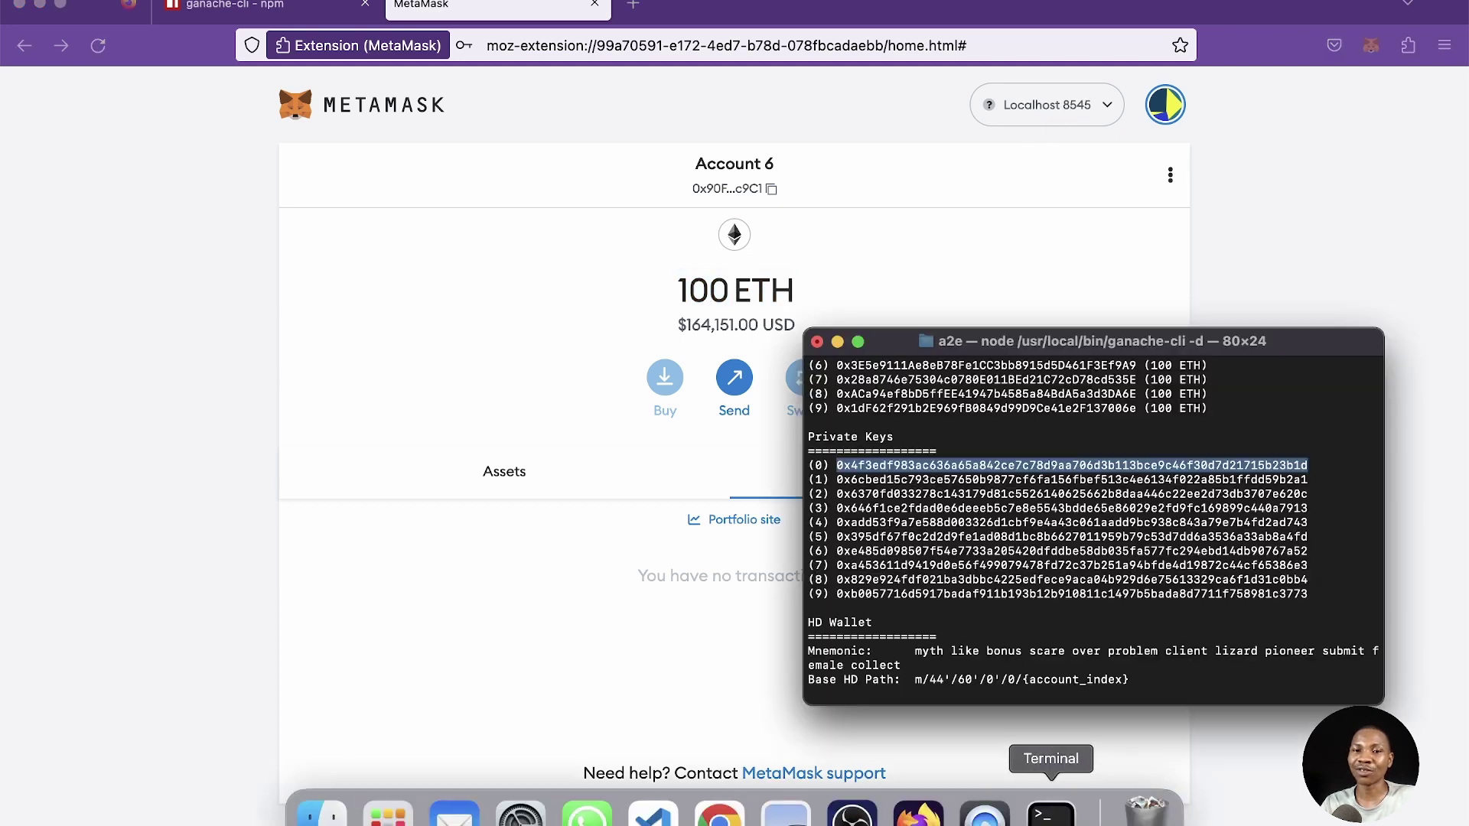
{"action": "double_click", "coordinate": [971, 479]}
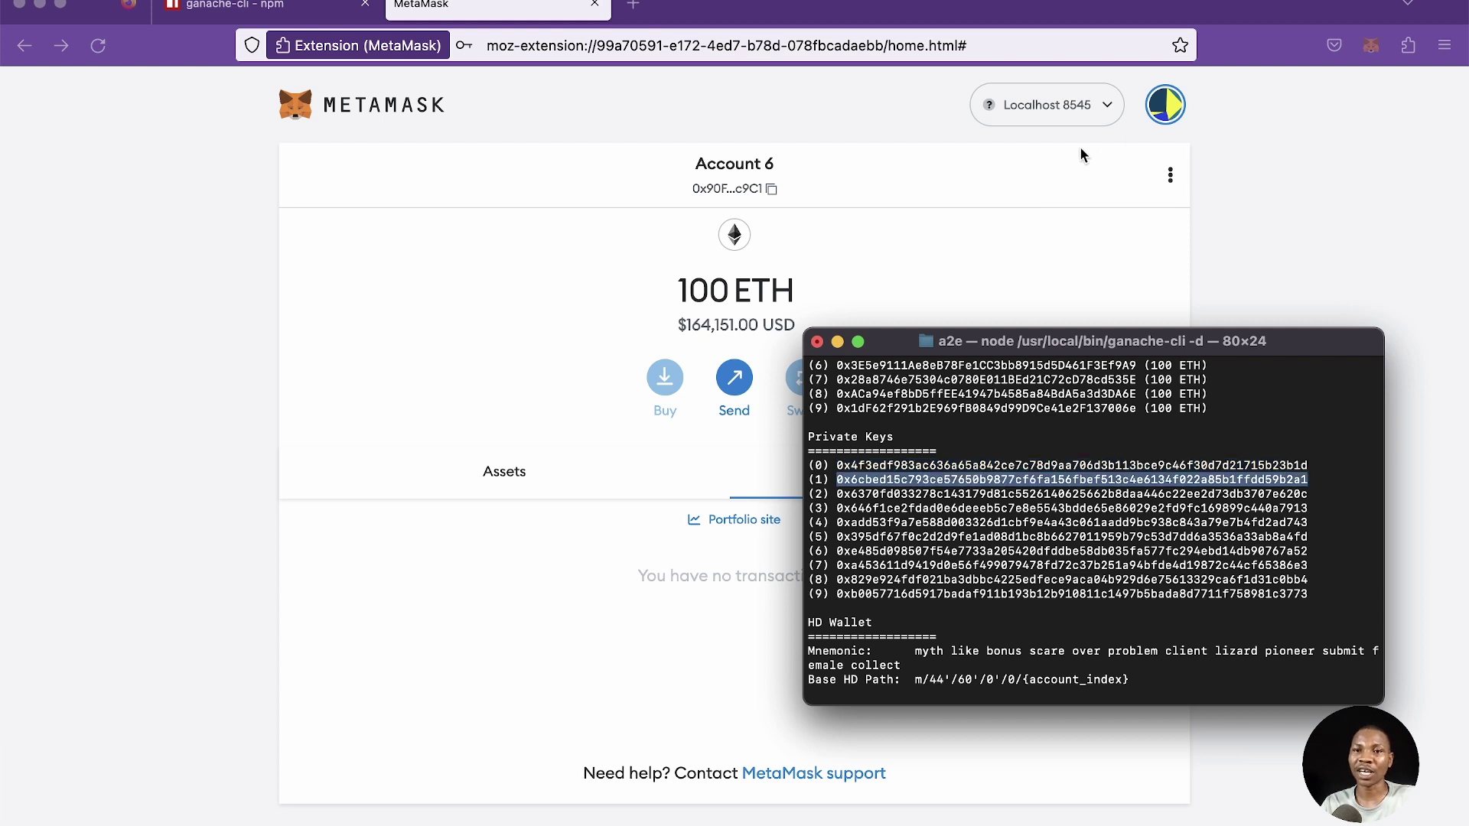
{"action": "left_click", "coordinate": [1164, 114]}
{"action": "left_click", "coordinate": [1165, 115]}
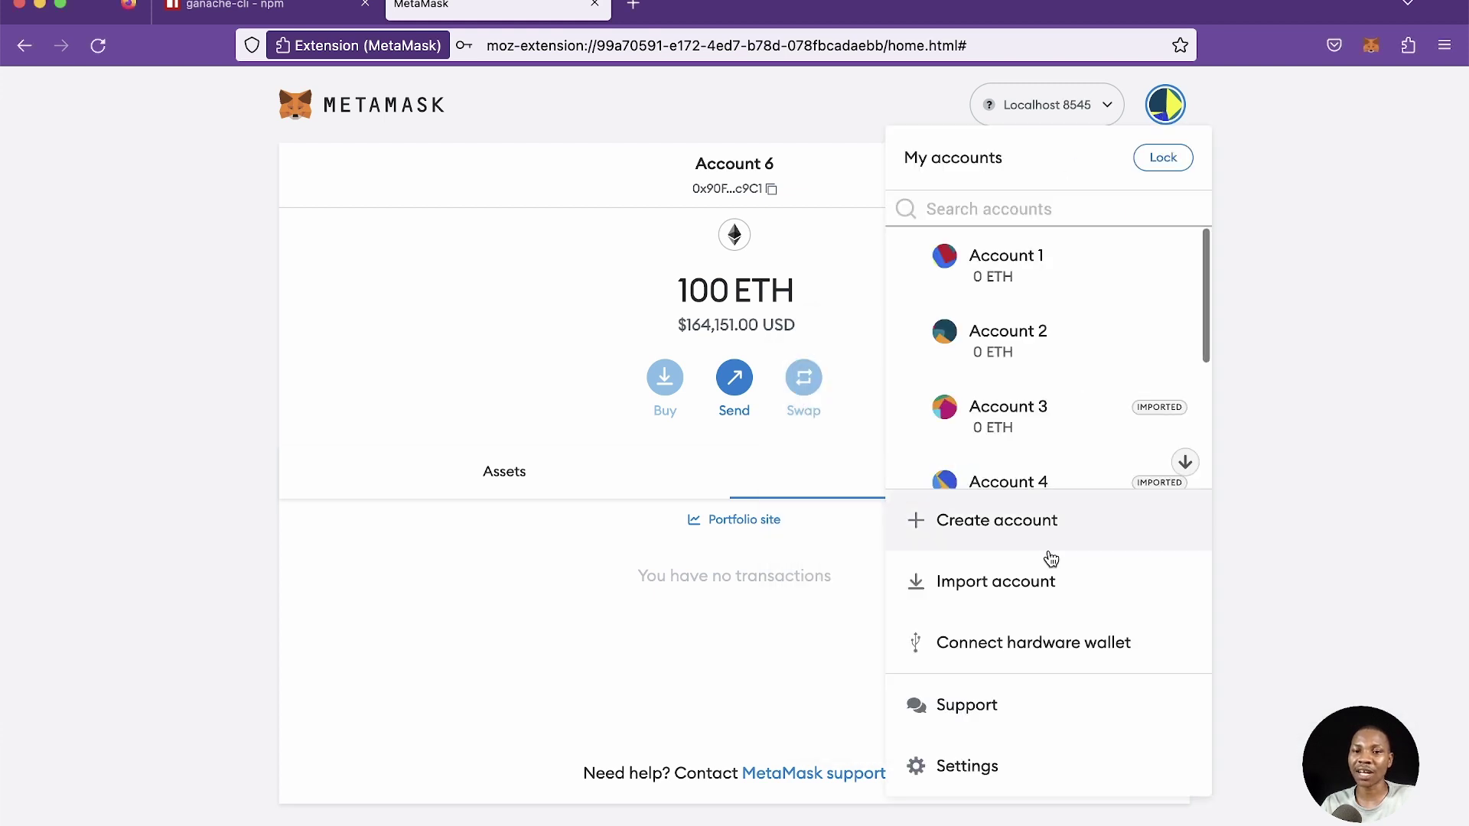
{"action": "left_click", "coordinate": [993, 594]}
{"action": "key", "text": "super+v"}
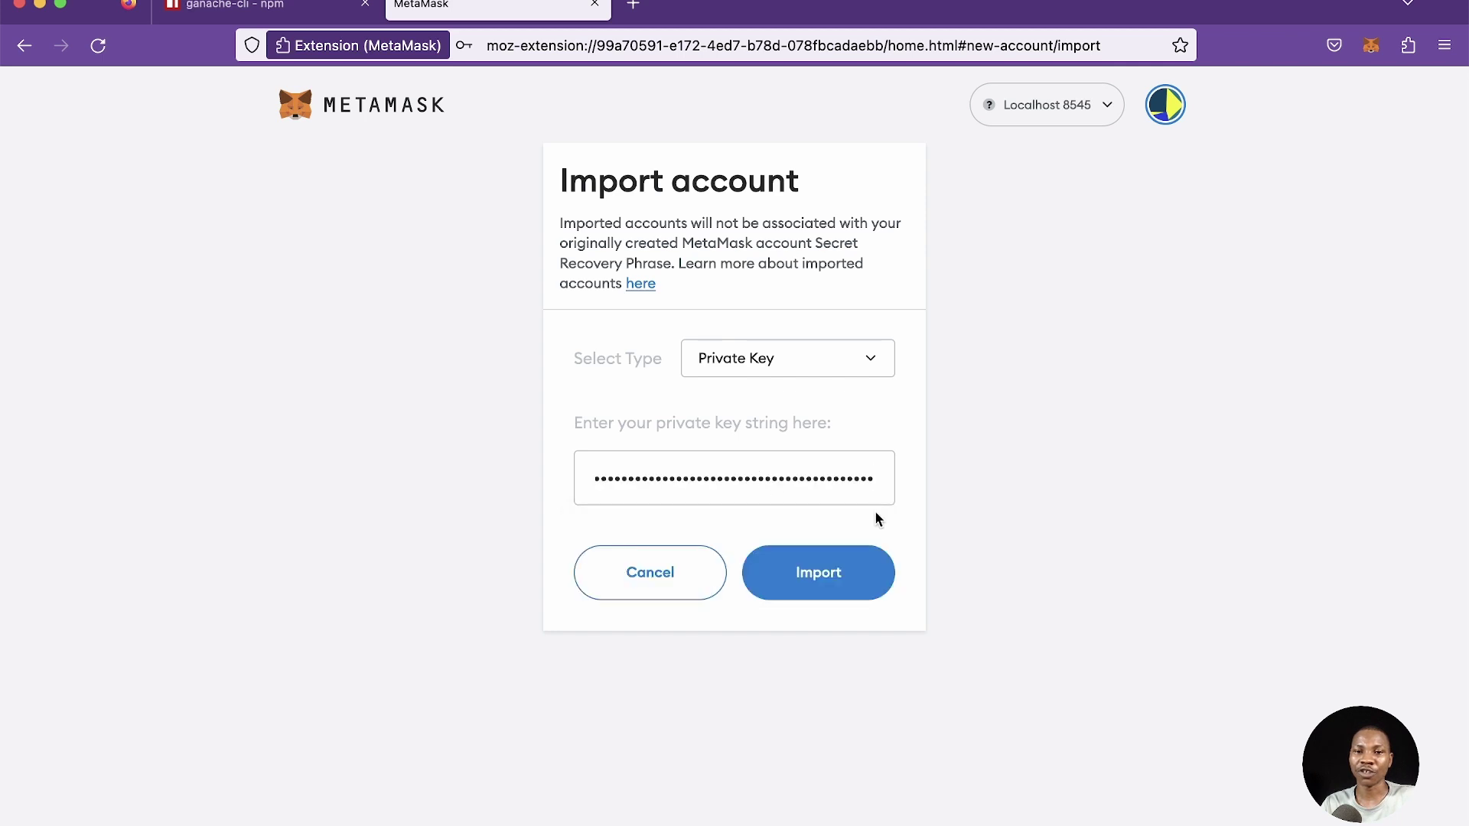
{"action": "left_click", "coordinate": [846, 595]}
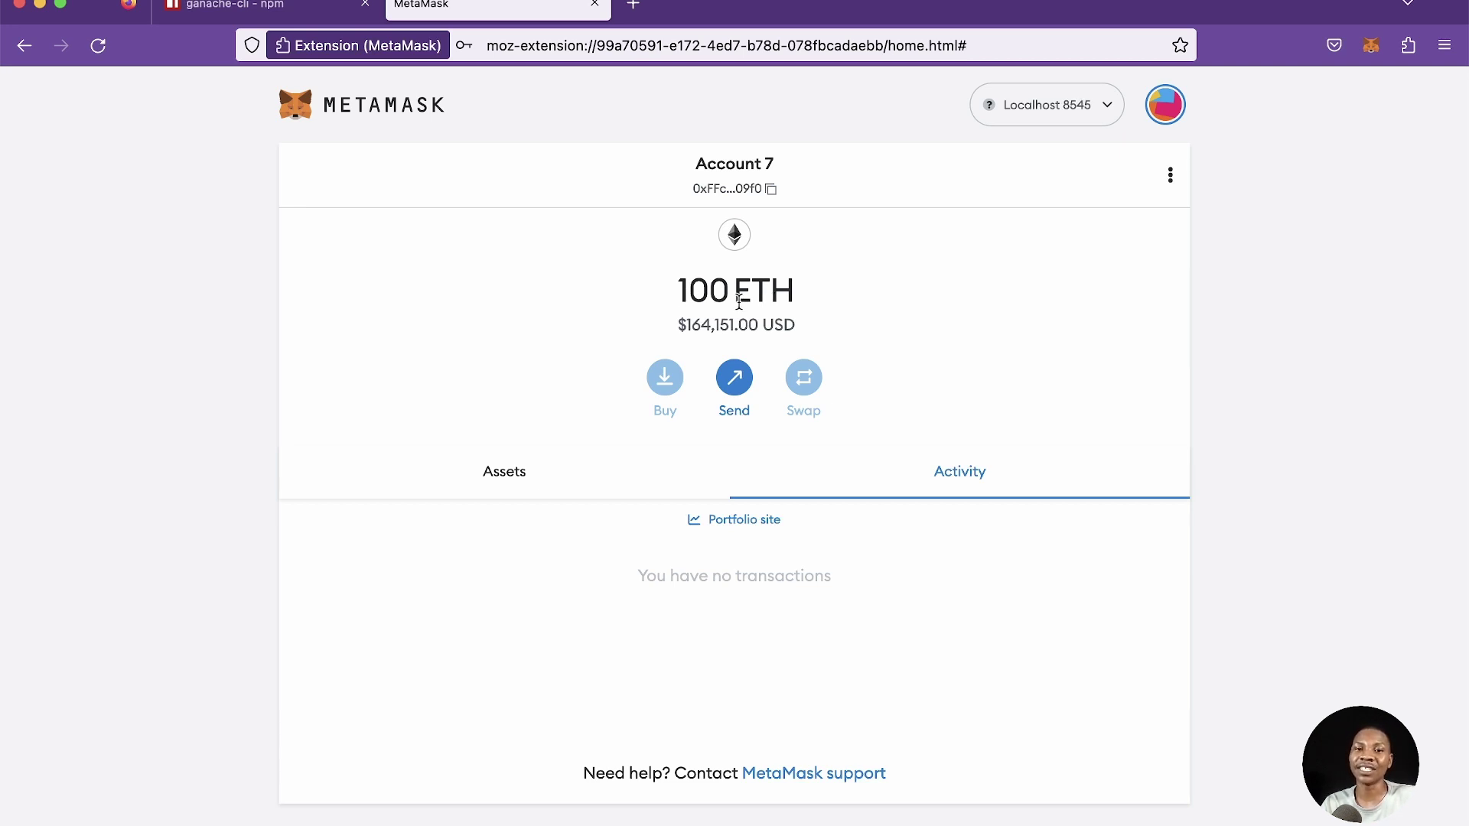
{"action": "double_click", "coordinate": [691, 291]}
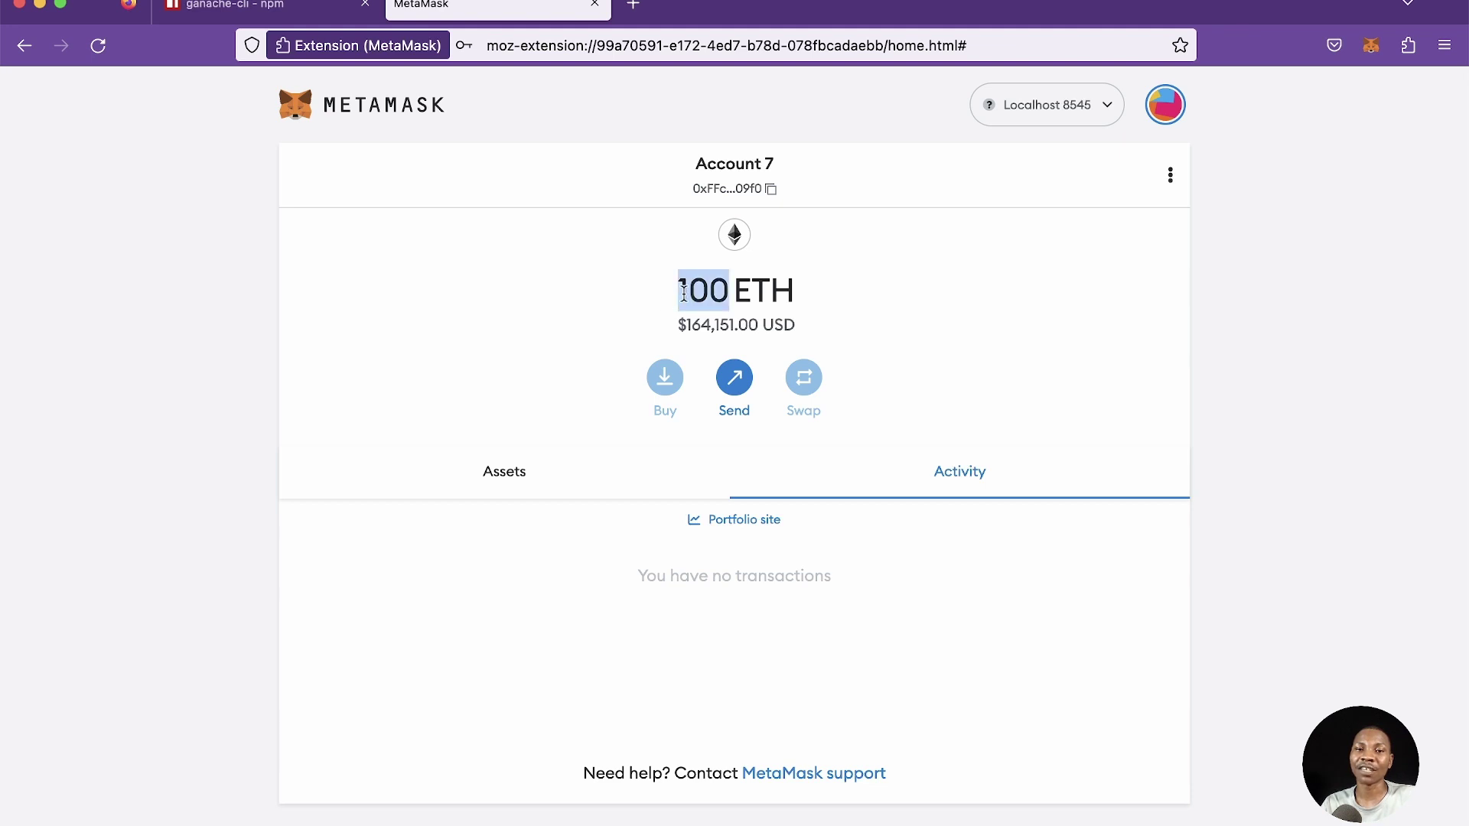
{"action": "left_click", "coordinate": [939, 357]}
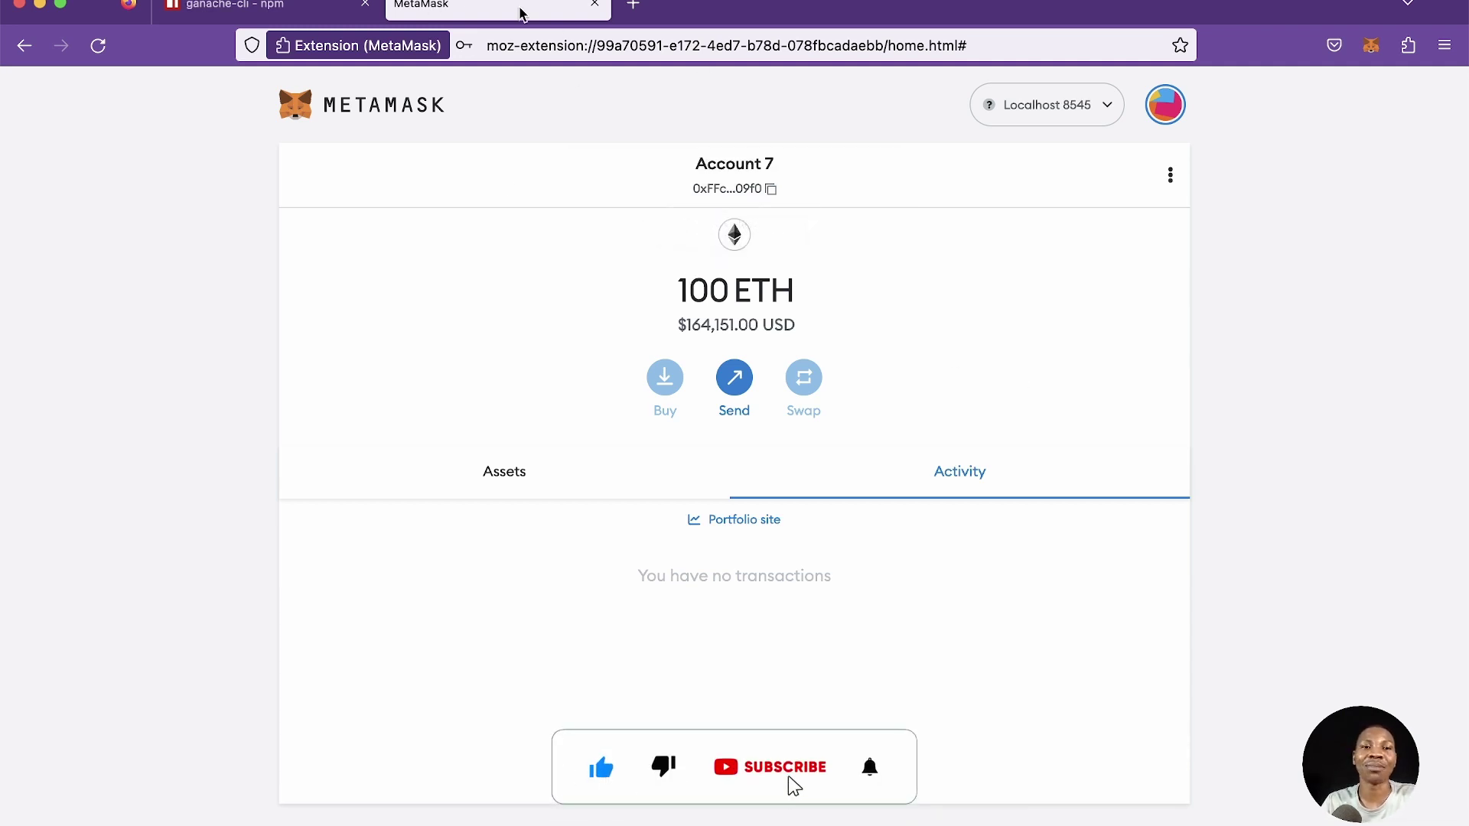
- Open and close an empty new tab, then scroll down the Dapp Mentors page
{"action": "left_click", "coordinate": [631, 15]}
{"action": "left_click", "coordinate": [659, 50]}
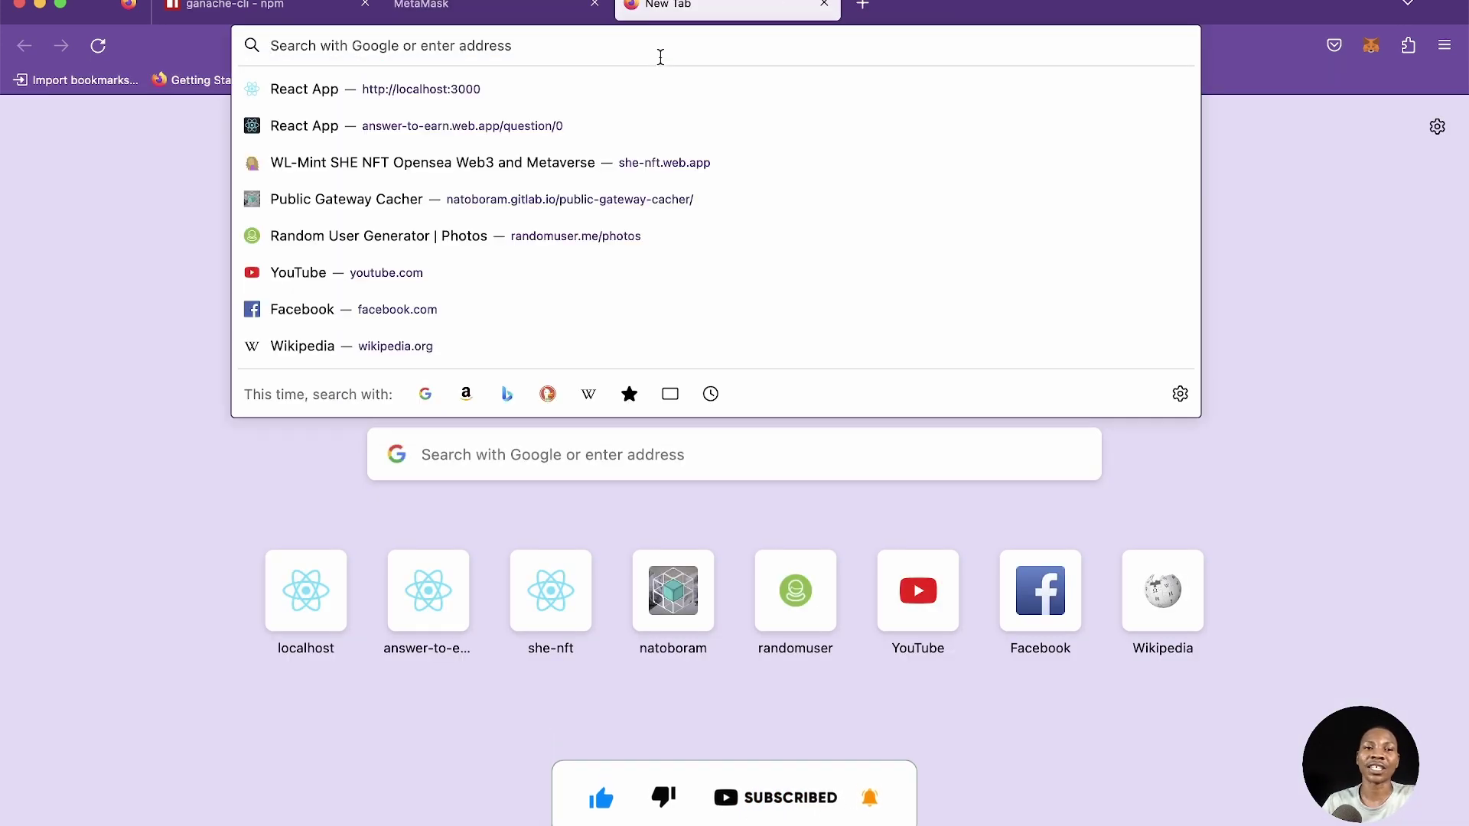
{"action": "left_click", "coordinate": [824, 5]}
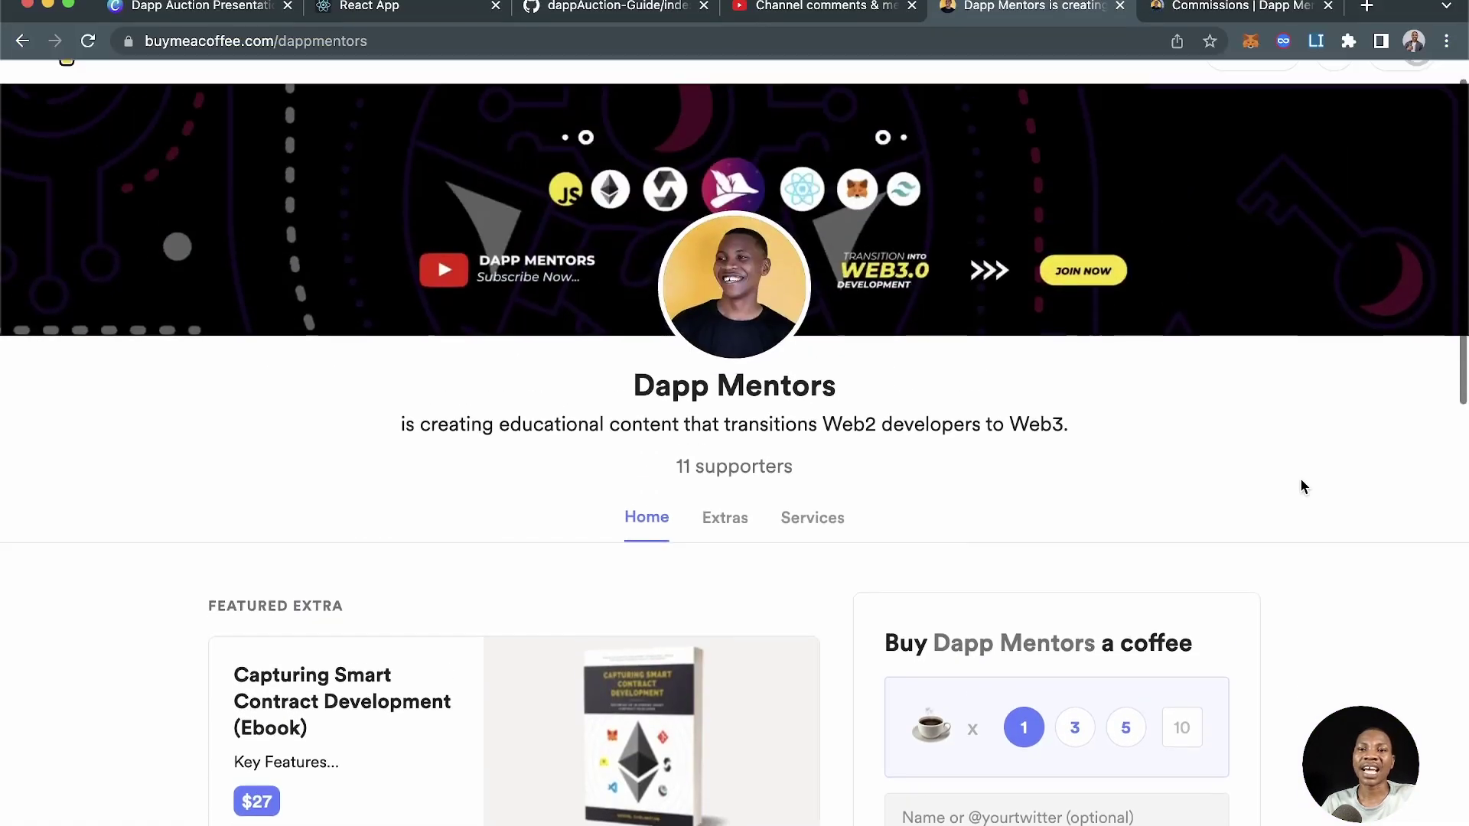
{"action": "scroll", "coordinate": [1301, 480], "scroll_direction": "down", "scroll_amount": 3}
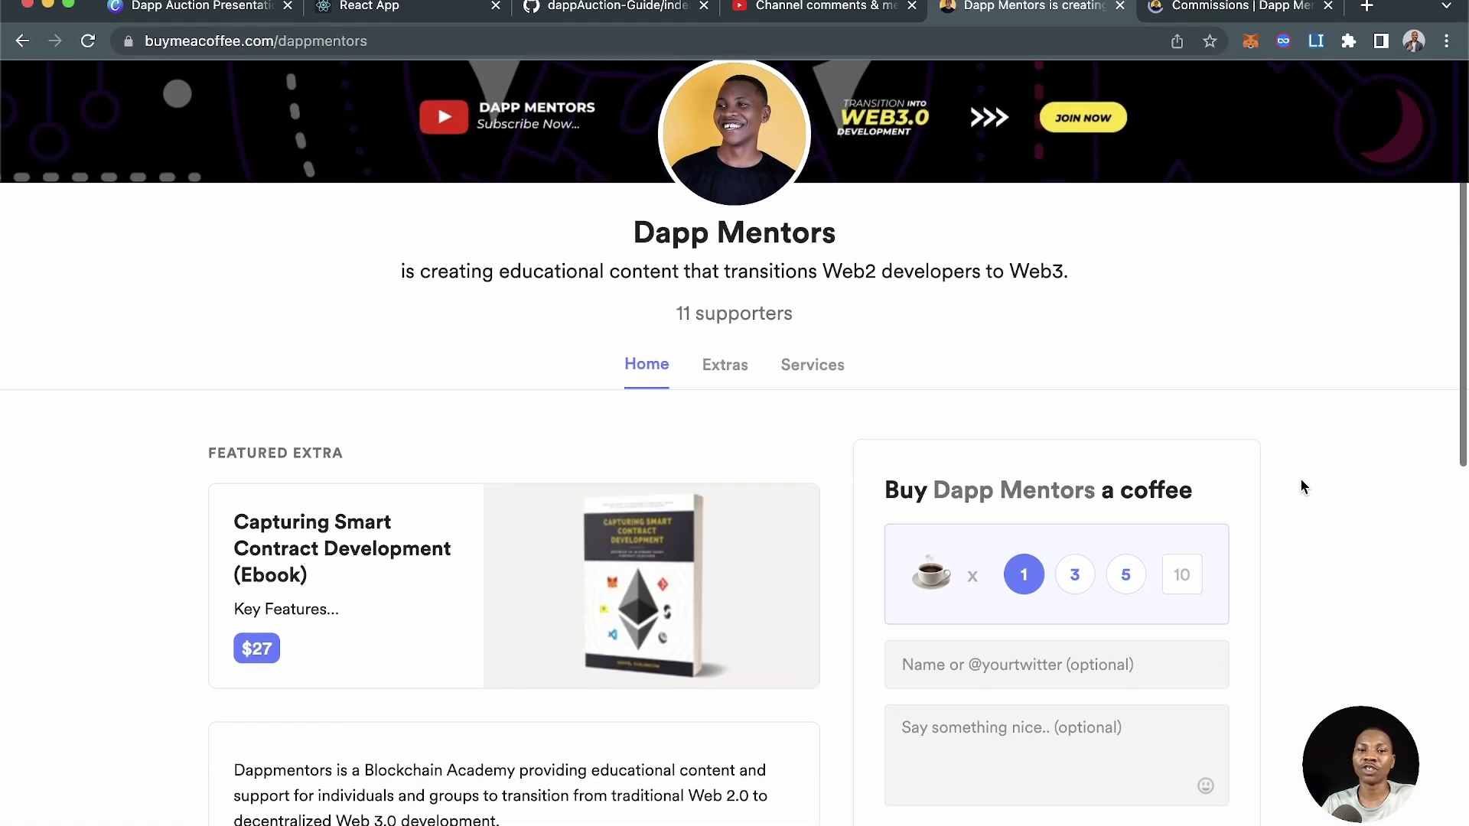
{"action": "scroll", "coordinate": [1300, 488], "scroll_direction": "down", "scroll_amount": 2}
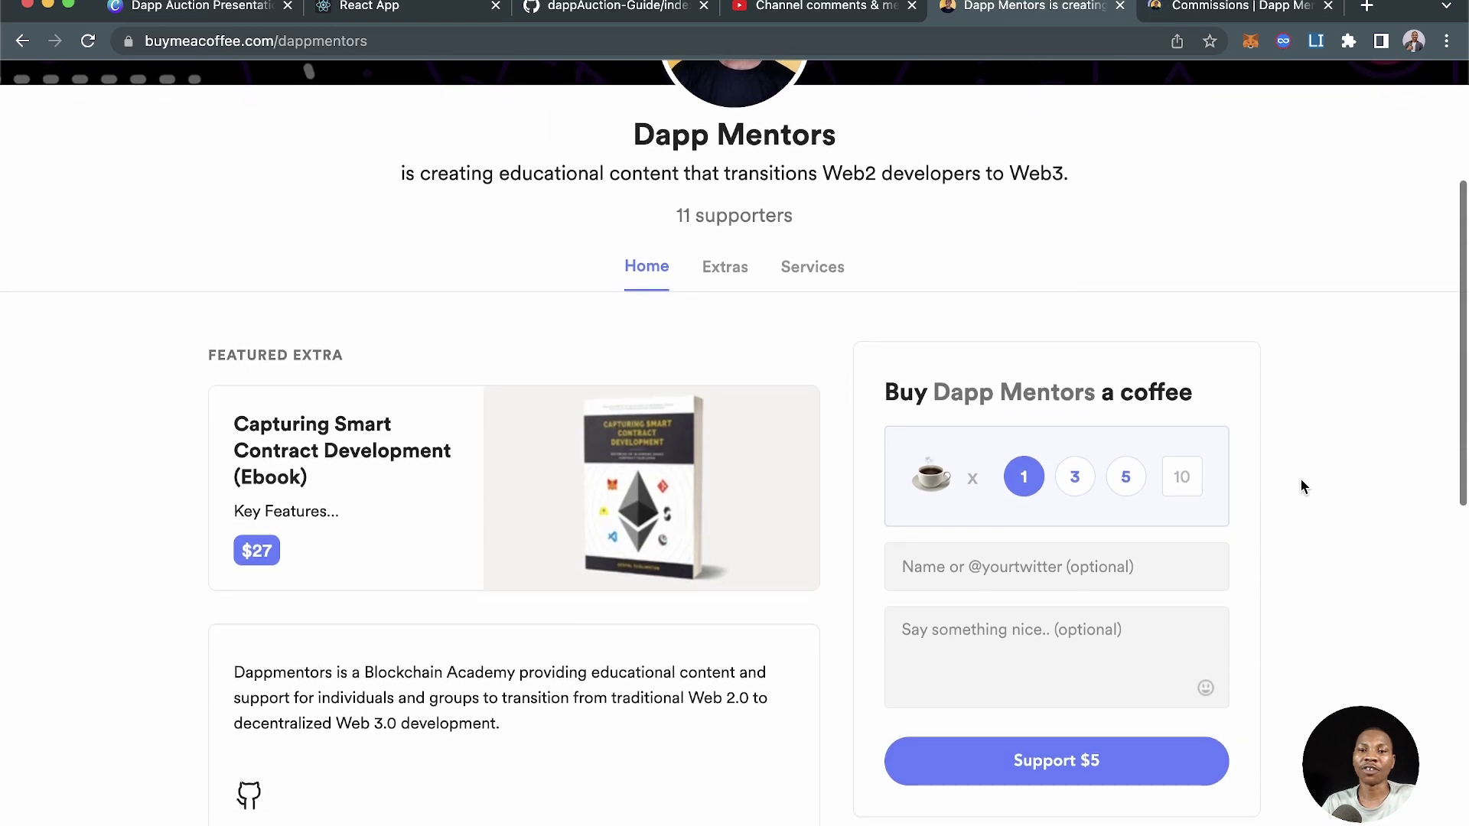
- Inspect the Buy a coffee form, focusing its name field and scrolling around the $5 option
{"action": "left_click", "coordinate": [1028, 519]}
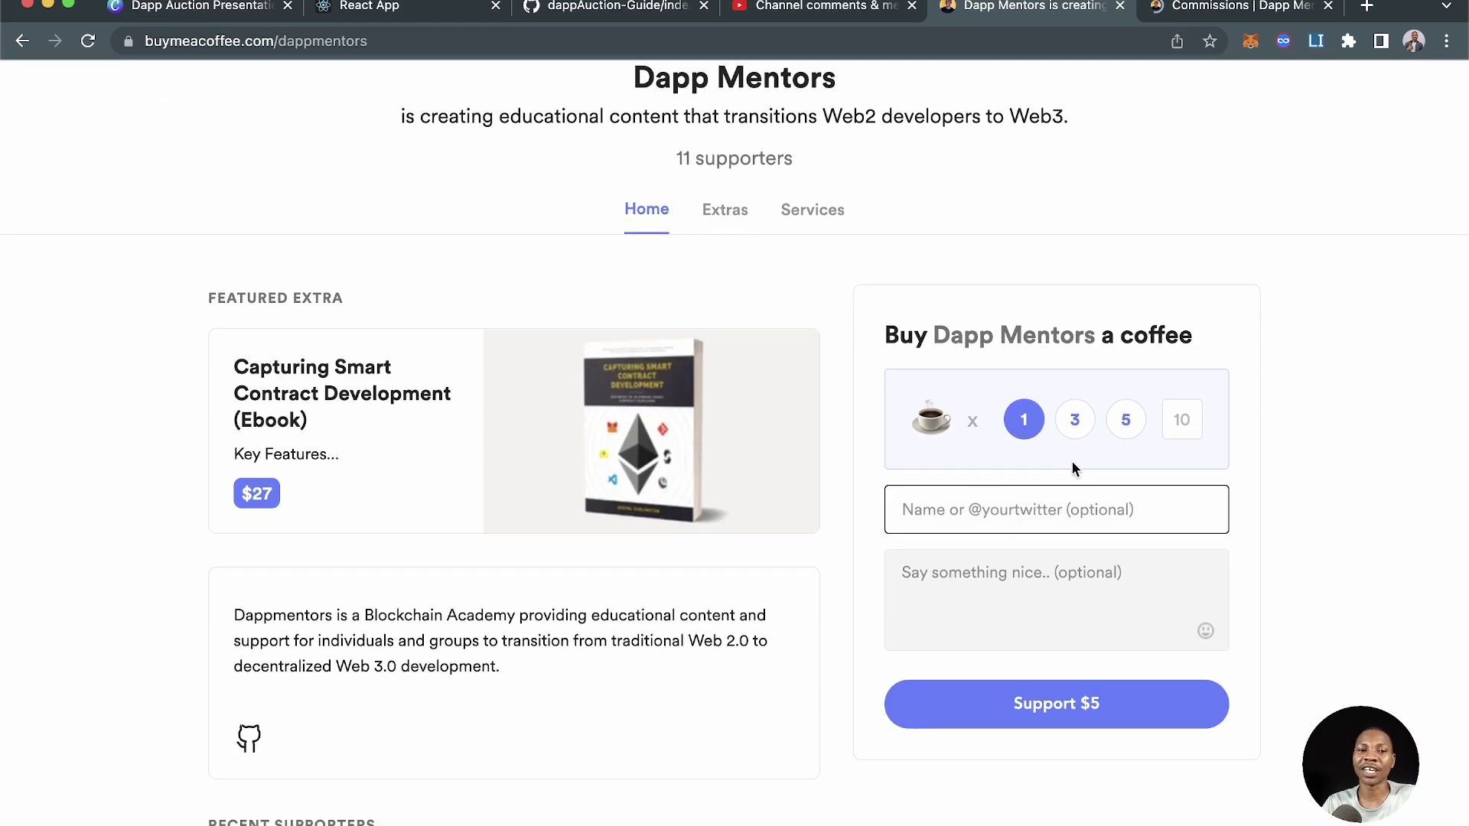
{"action": "mouse_move", "coordinate": [296, 437]}
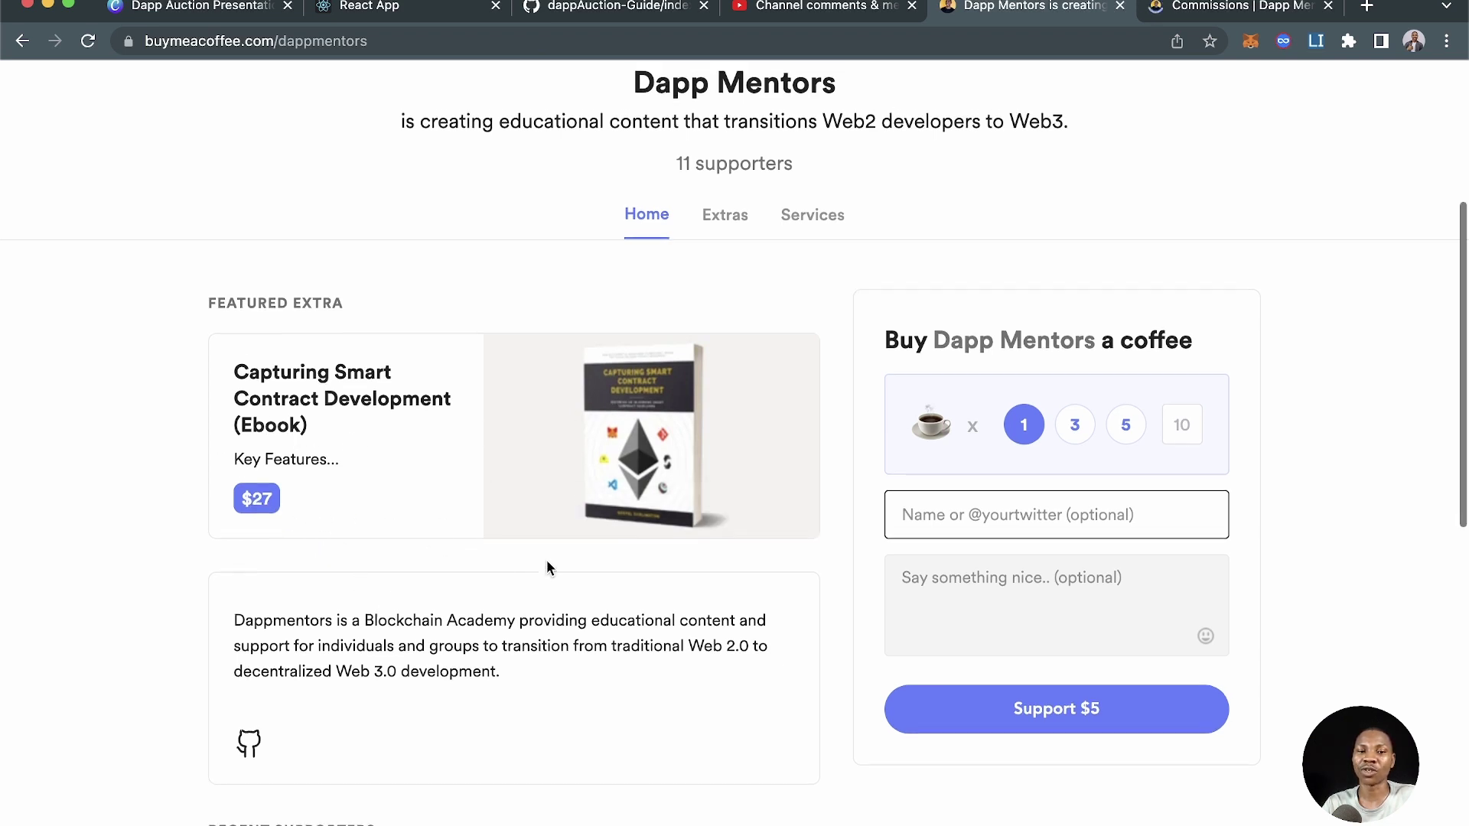
{"action": "scroll", "coordinate": [548, 564], "scroll_direction": "up", "scroll_amount": 3}
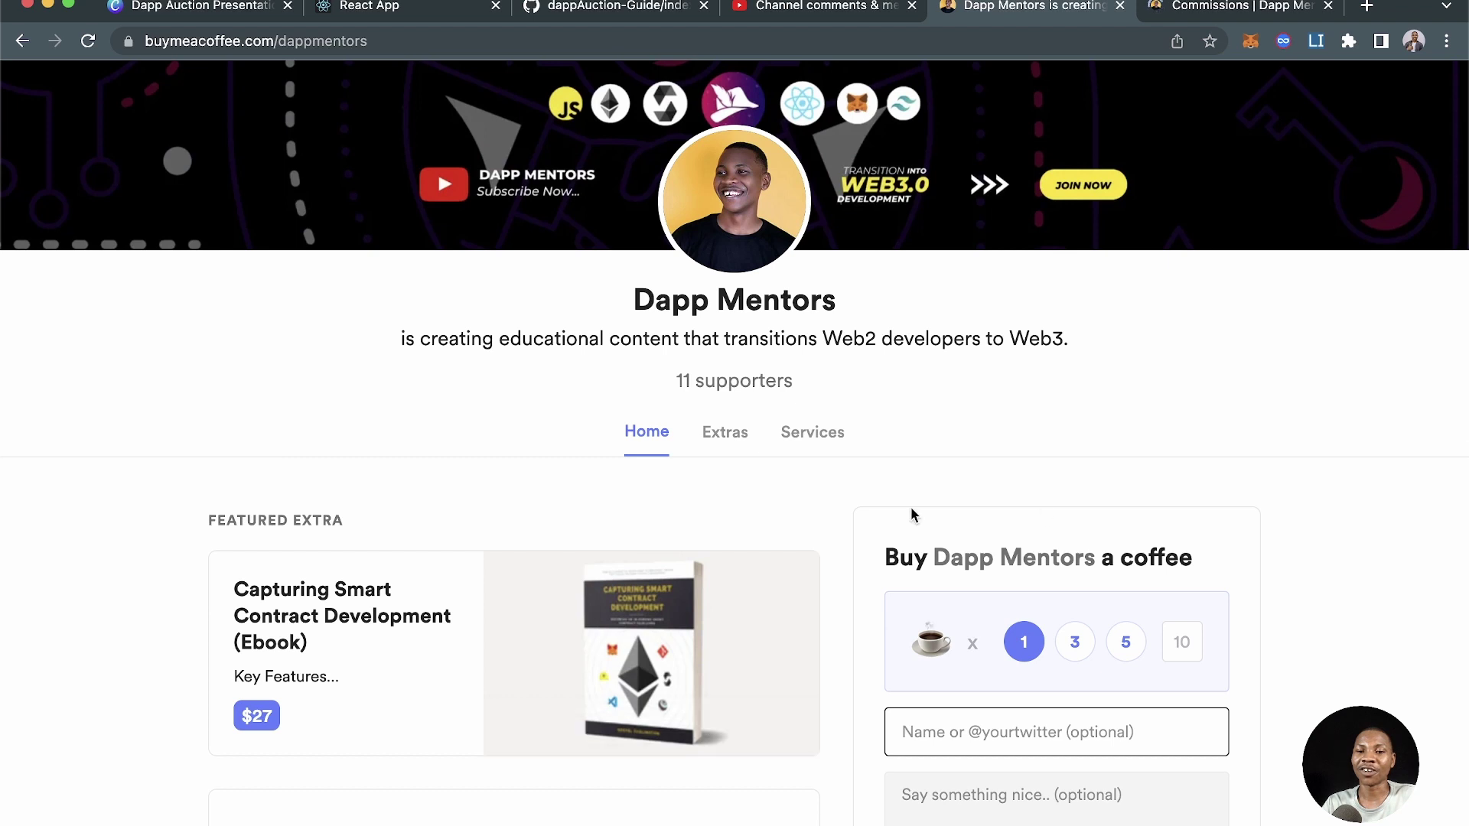
{"action": "left_click", "coordinate": [1187, 487]}
{"action": "scroll", "coordinate": [1187, 487], "scroll_direction": "down", "scroll_amount": 3}
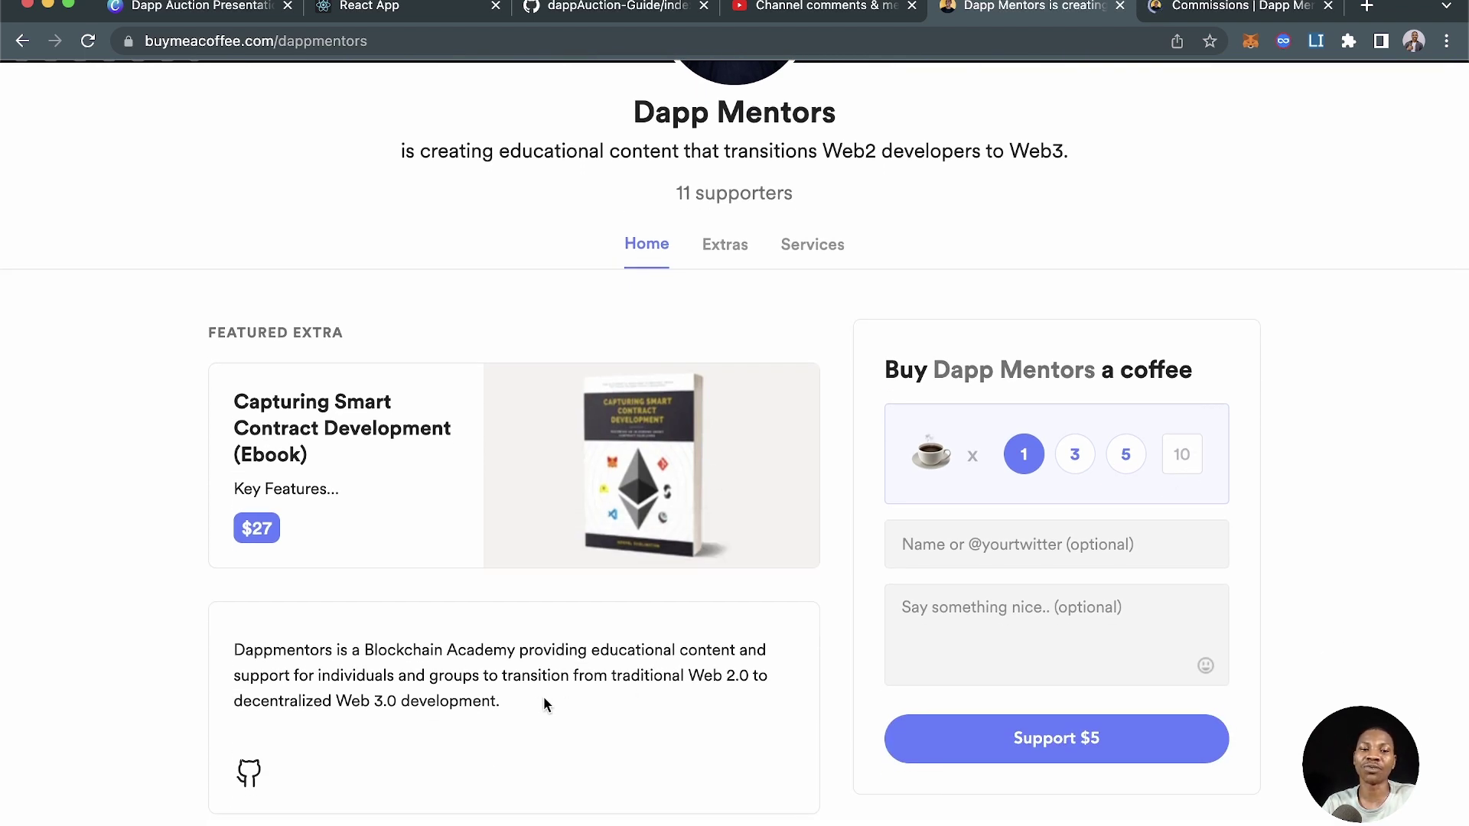
{"action": "scroll", "coordinate": [543, 703], "scroll_direction": "up", "scroll_amount": 2}
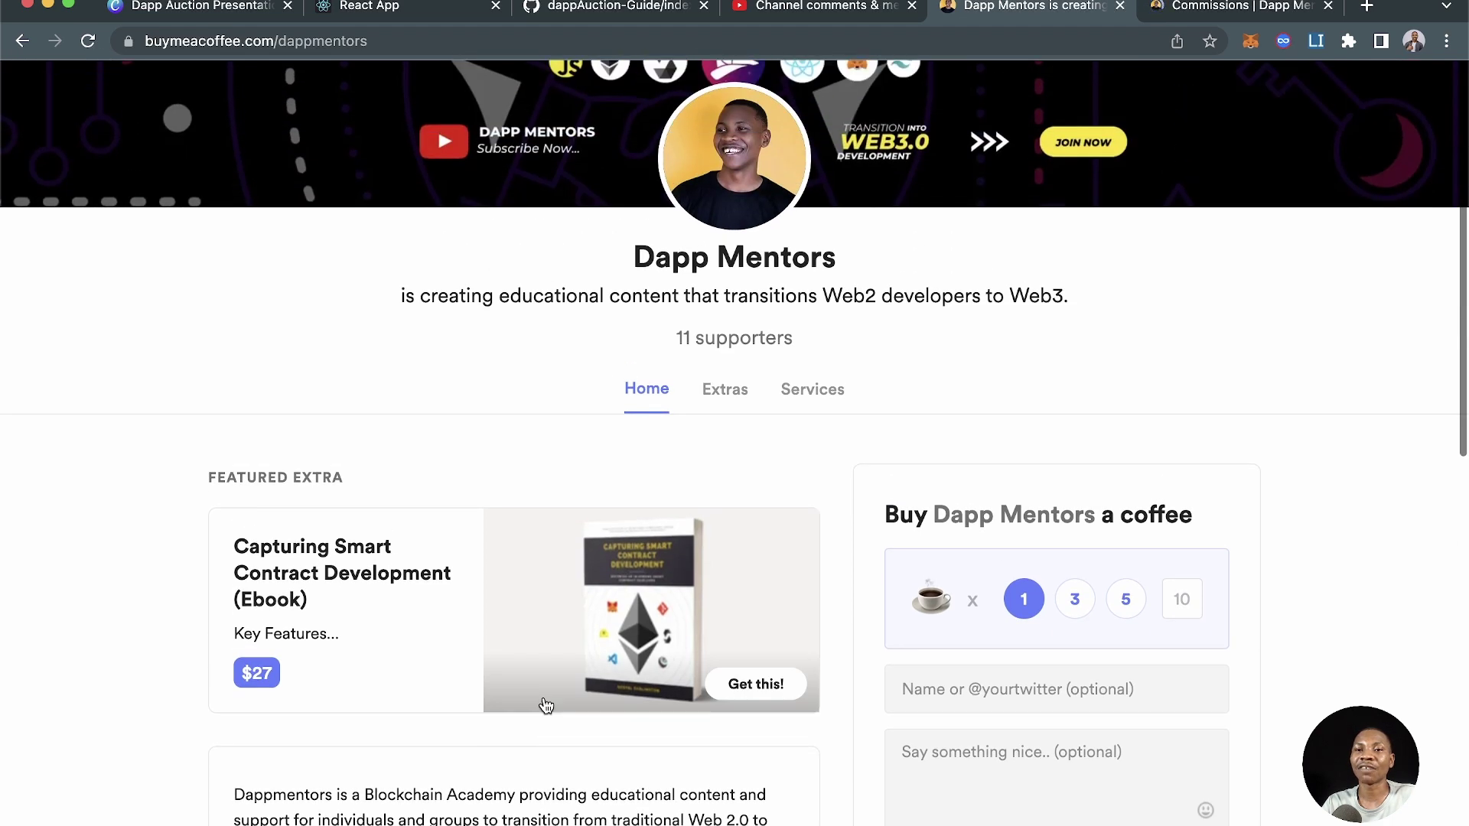
{"action": "scroll", "coordinate": [545, 704], "scroll_direction": "up", "scroll_amount": 2}
{"action": "scroll", "coordinate": [544, 700], "scroll_direction": "down", "scroll_amount": 4}
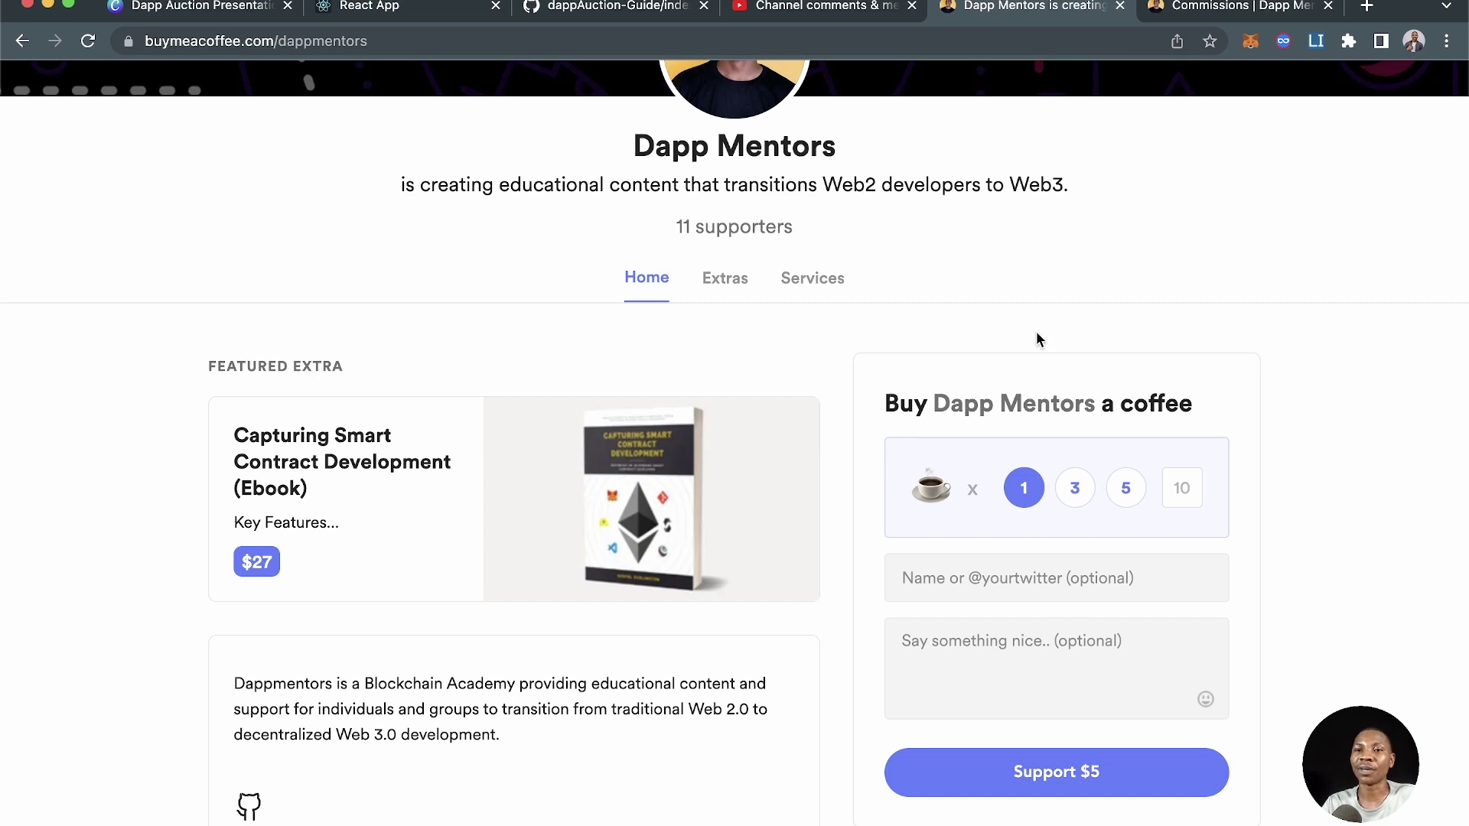
- Review the Dapp Mentors services: Hourly Consultancy $55, Classes $47 and Development $50
{"action": "left_click", "coordinate": [1221, 26]}
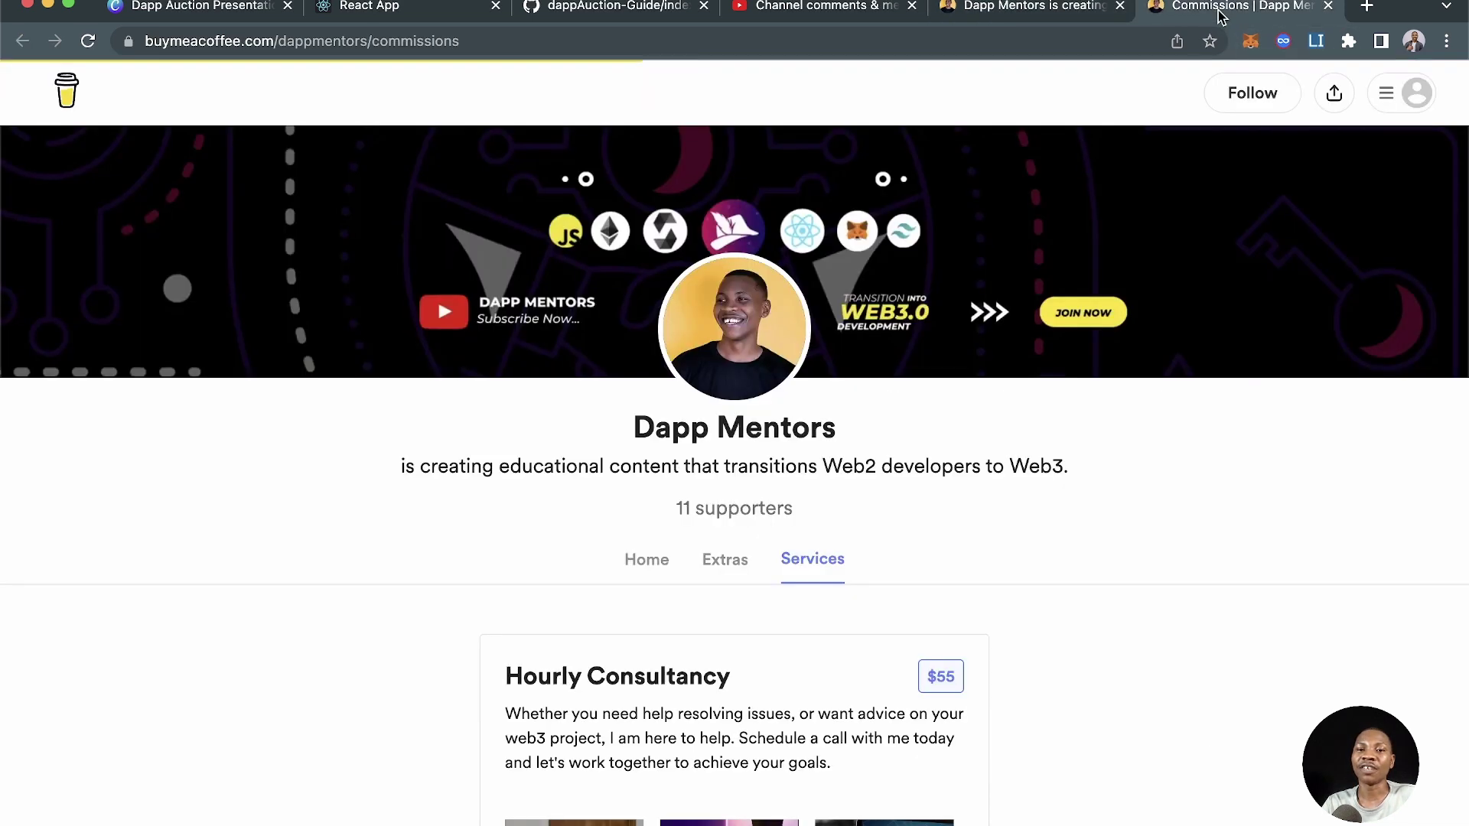
{"action": "scroll", "coordinate": [1058, 407], "scroll_direction": "down", "scroll_amount": 6}
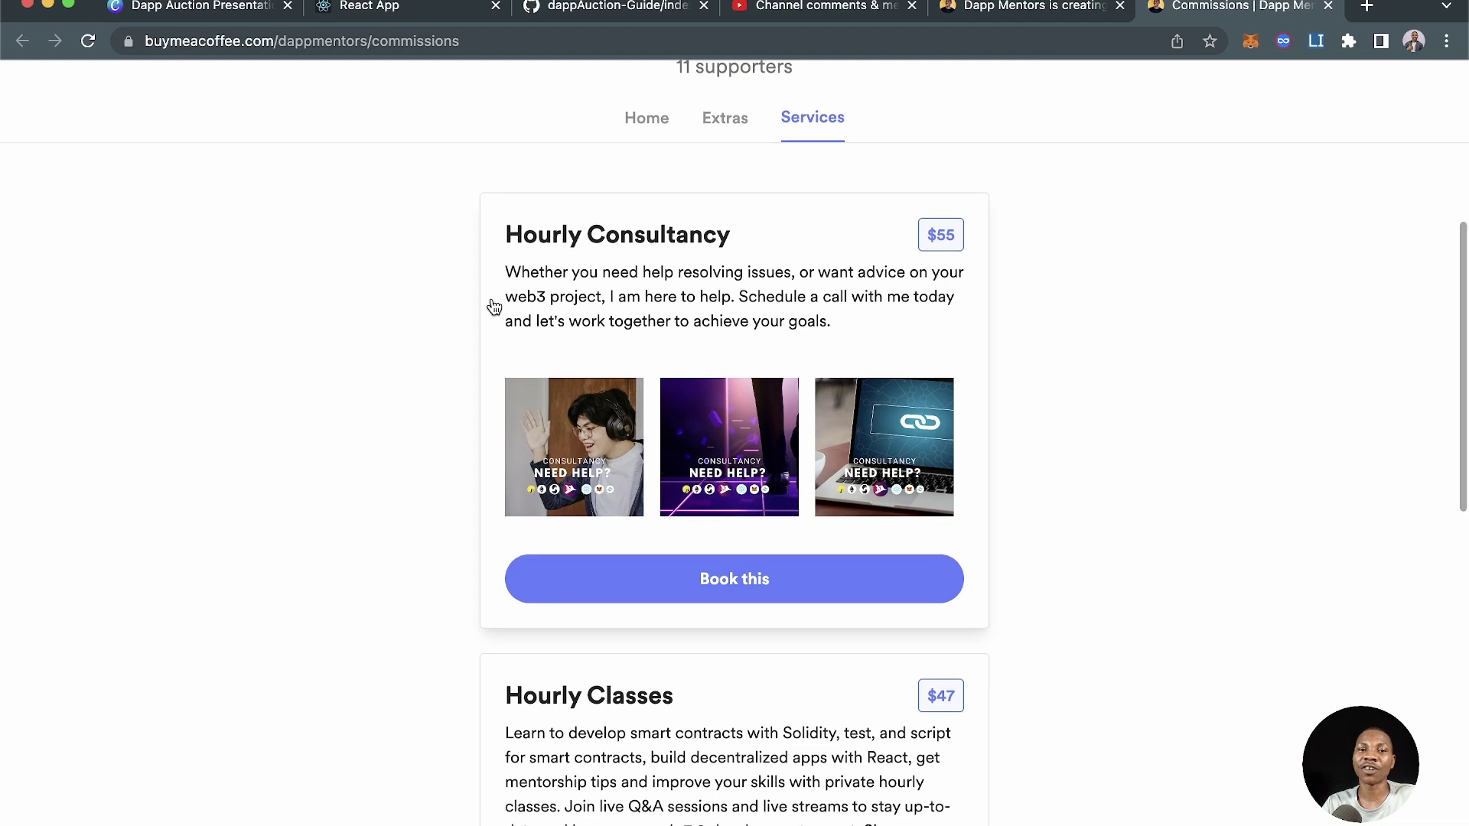
{"action": "scroll", "coordinate": [714, 397], "scroll_direction": "down", "scroll_amount": 2}
{"action": "scroll", "coordinate": [714, 396], "scroll_direction": "down", "scroll_amount": 4}
{"action": "scroll", "coordinate": [714, 397], "scroll_direction": "down", "scroll_amount": 8}
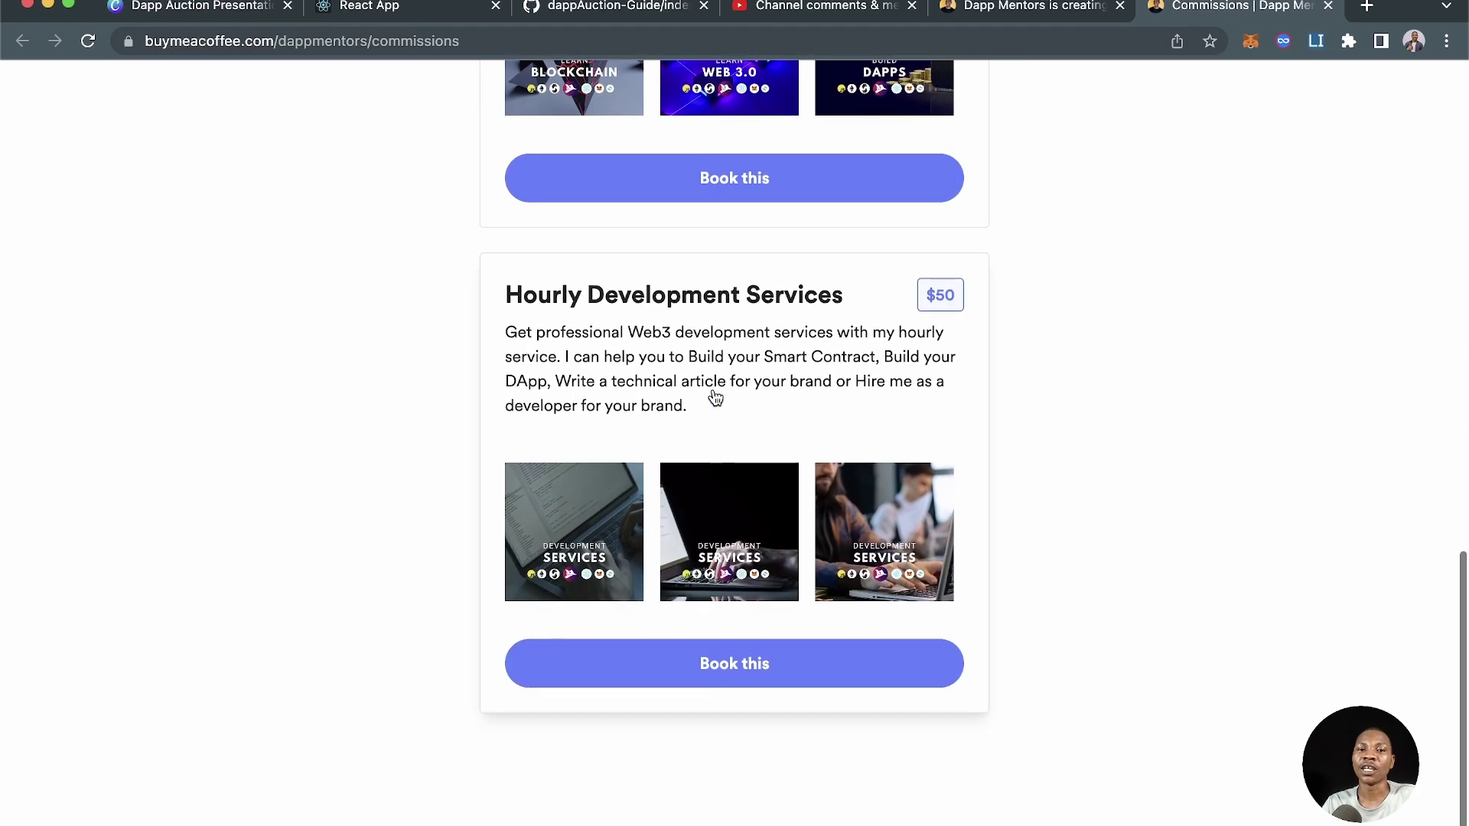
{"action": "scroll", "coordinate": [1069, 465], "scroll_direction": "down", "scroll_amount": 2}
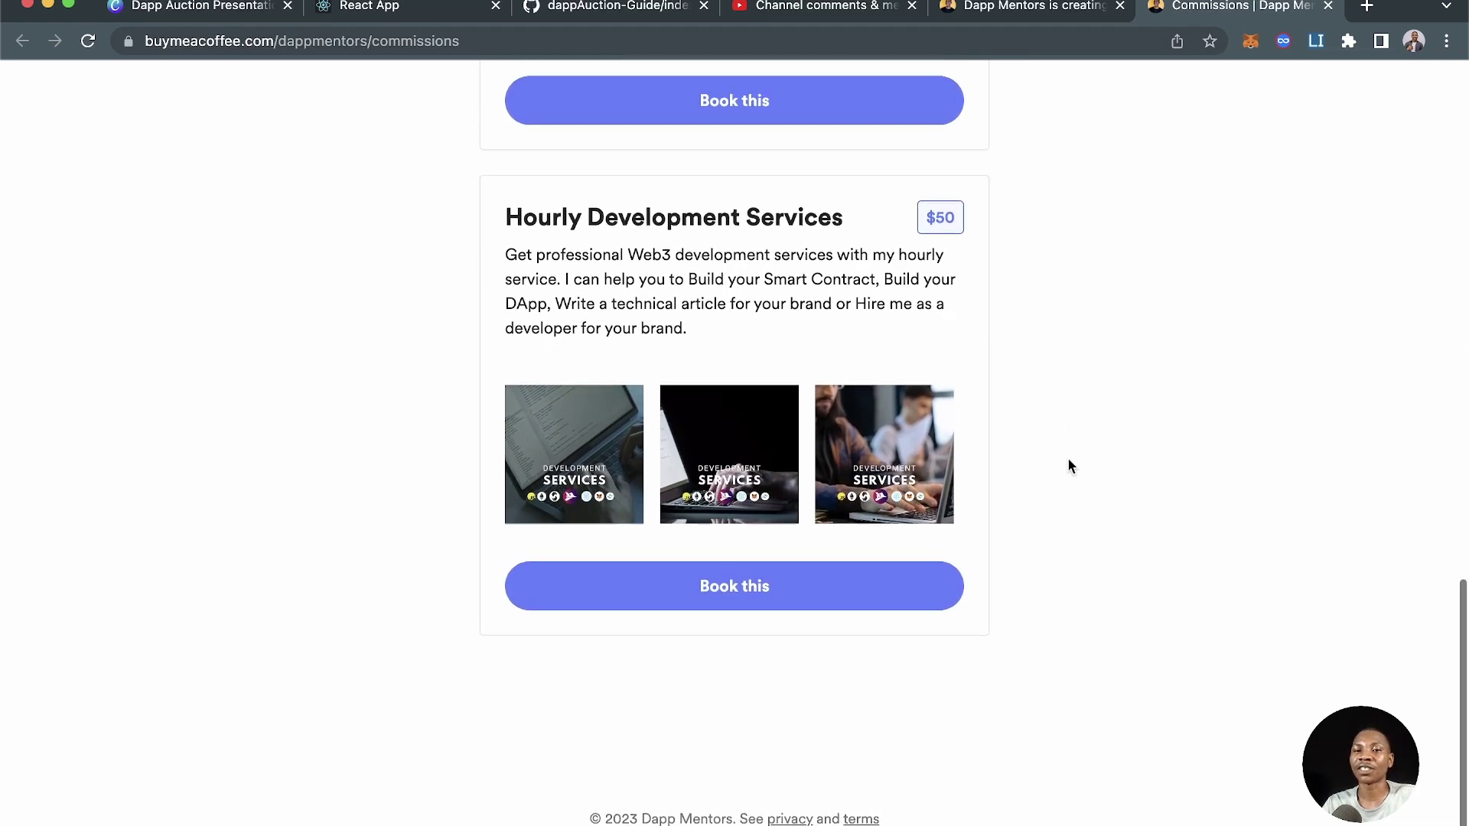
{"action": "scroll", "coordinate": [1069, 465], "scroll_direction": "up", "scroll_amount": 15}
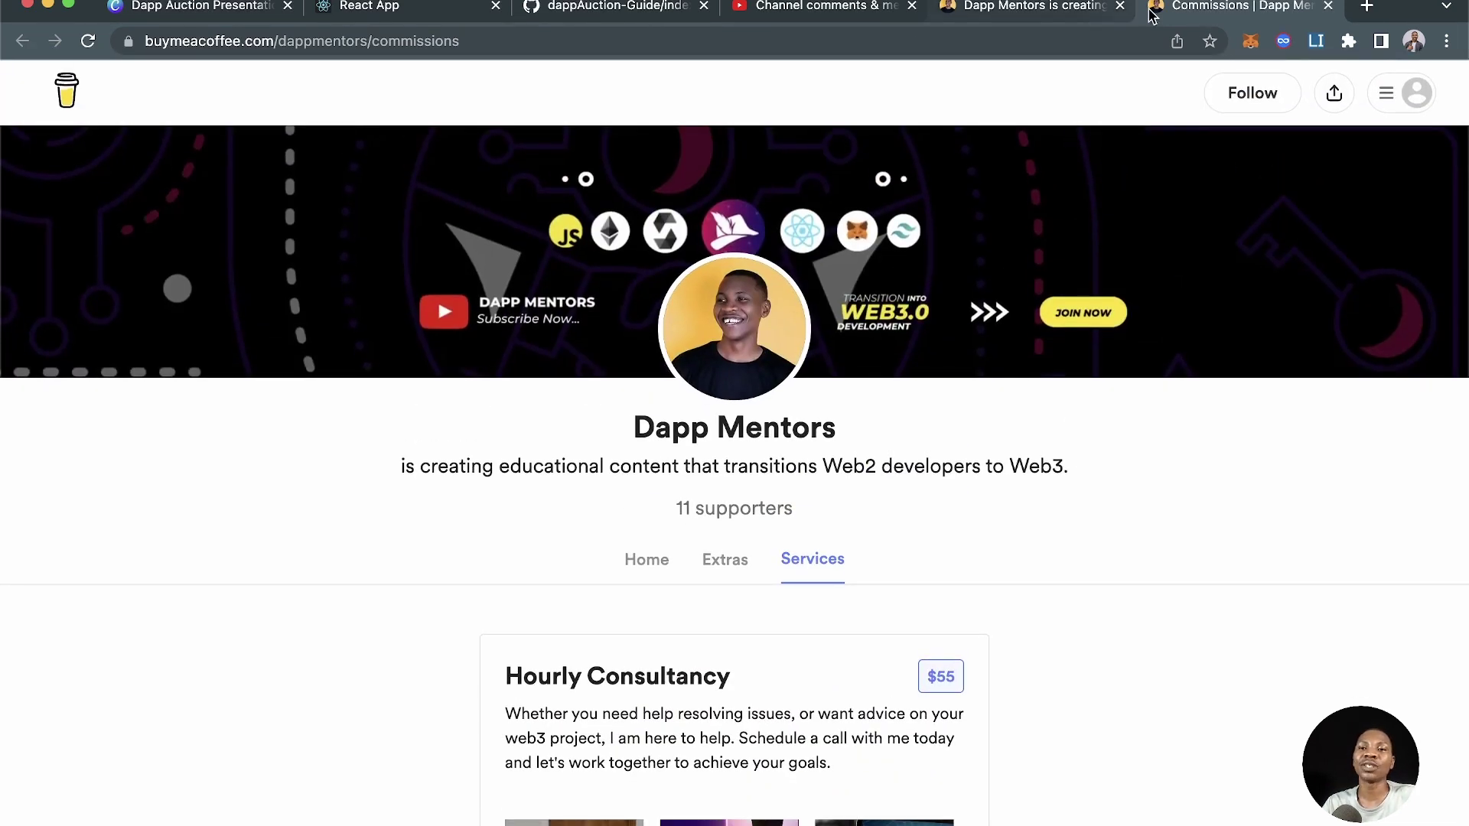